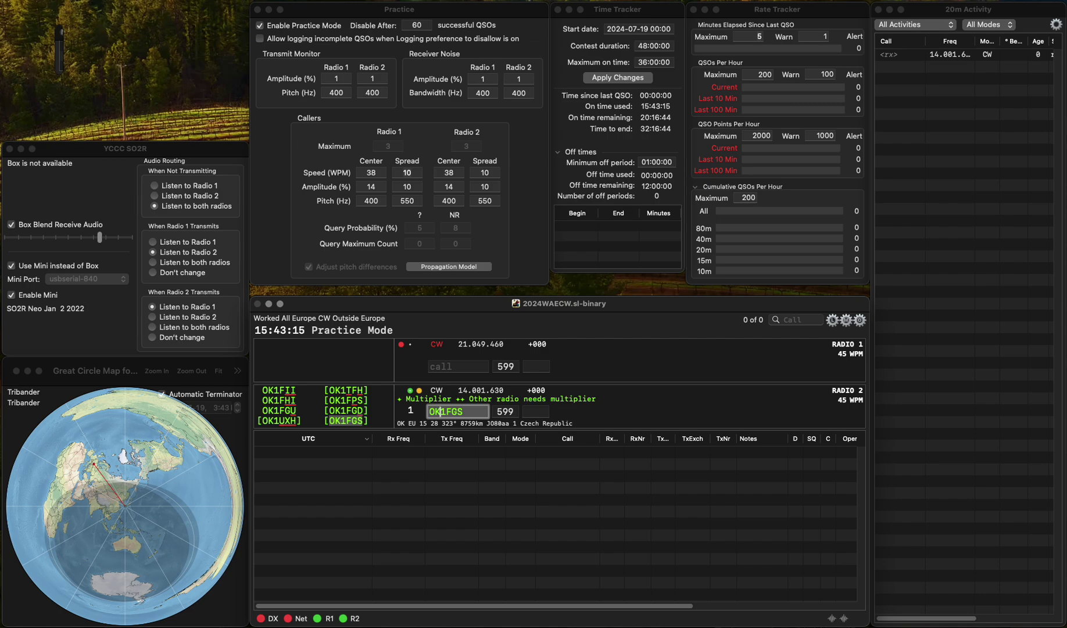
key(Return)
text(1)
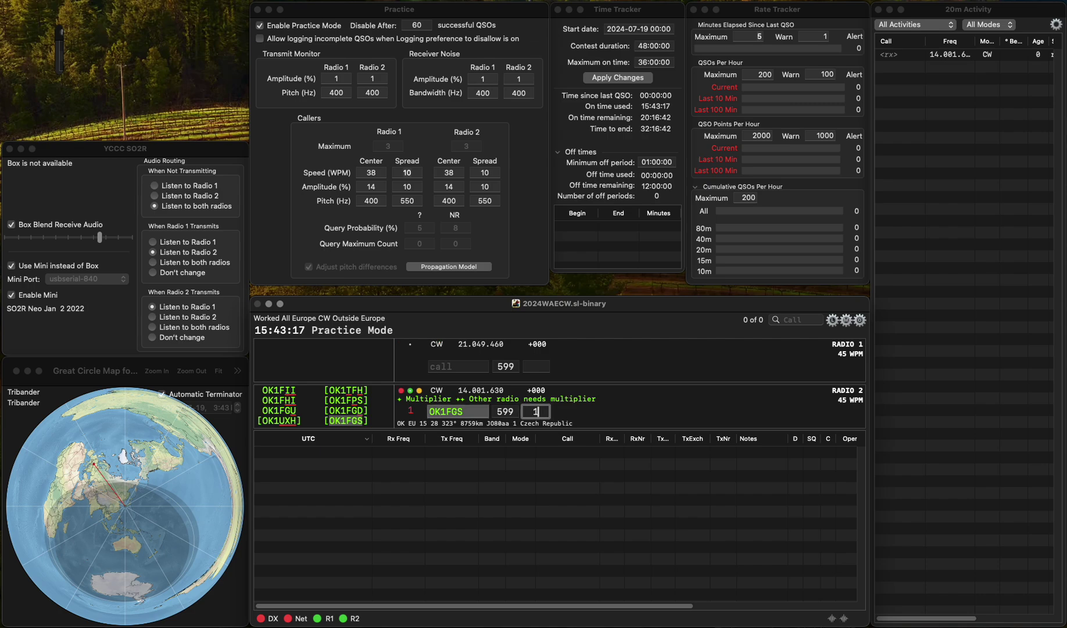
text(55)
key(Return)
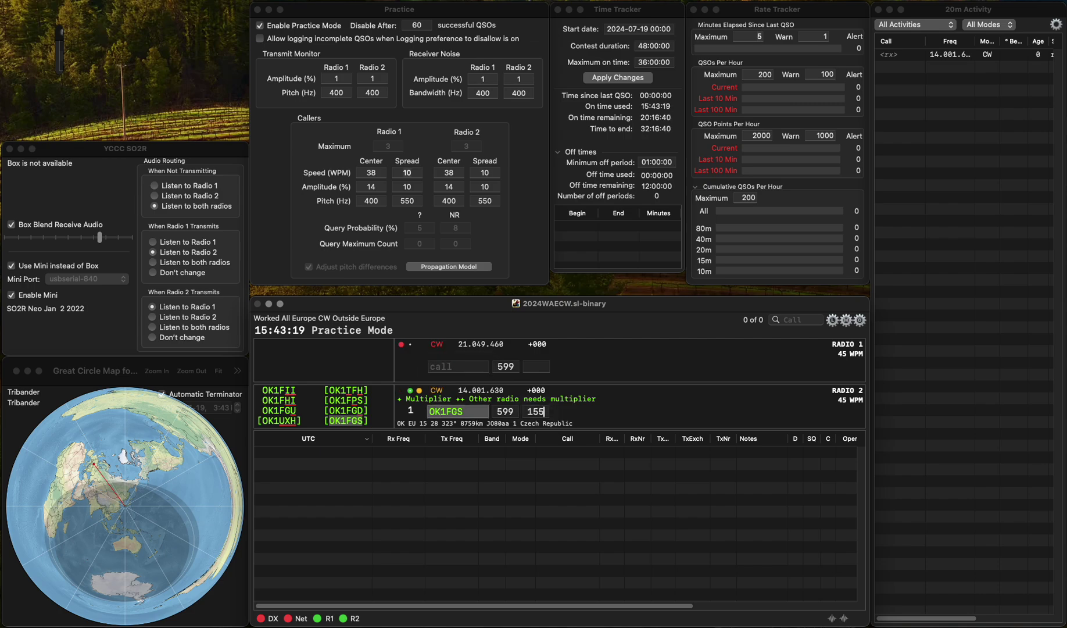
text(H3KK)
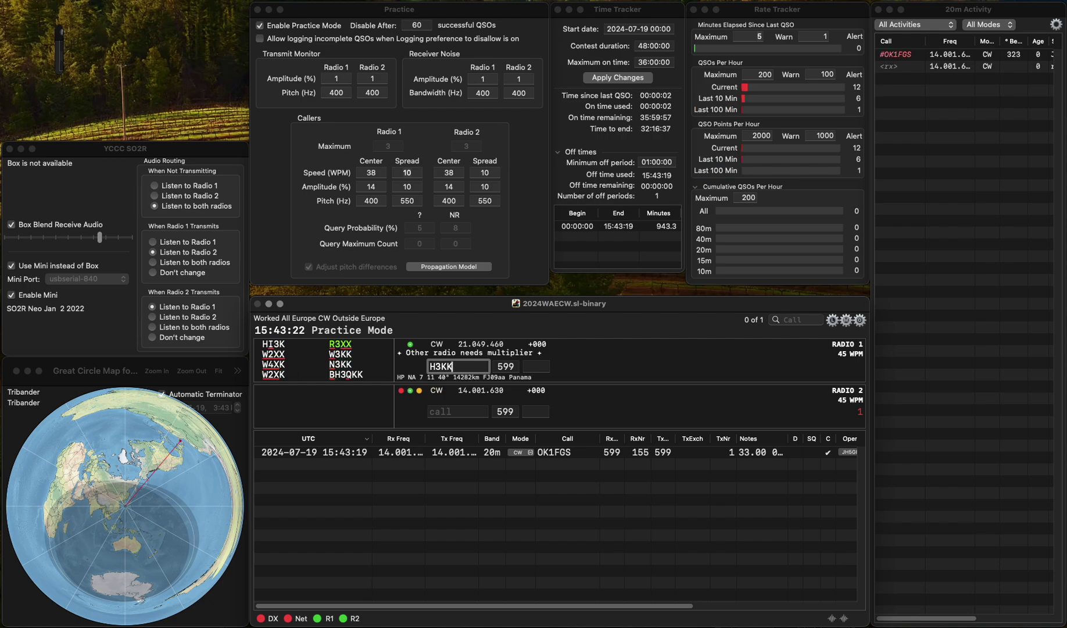
key(Return)
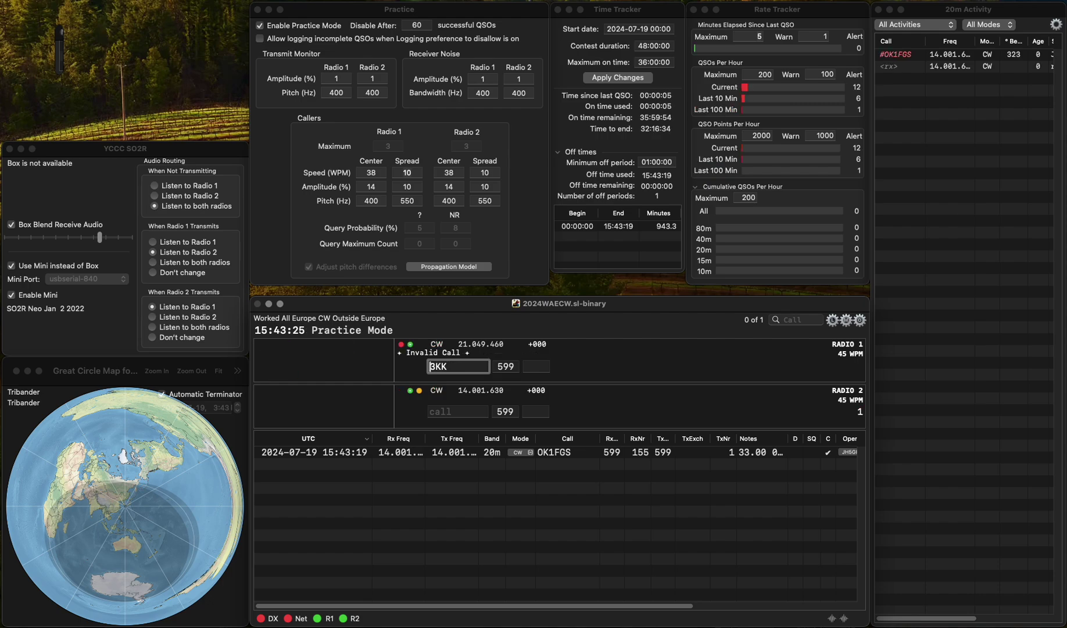
text(H)
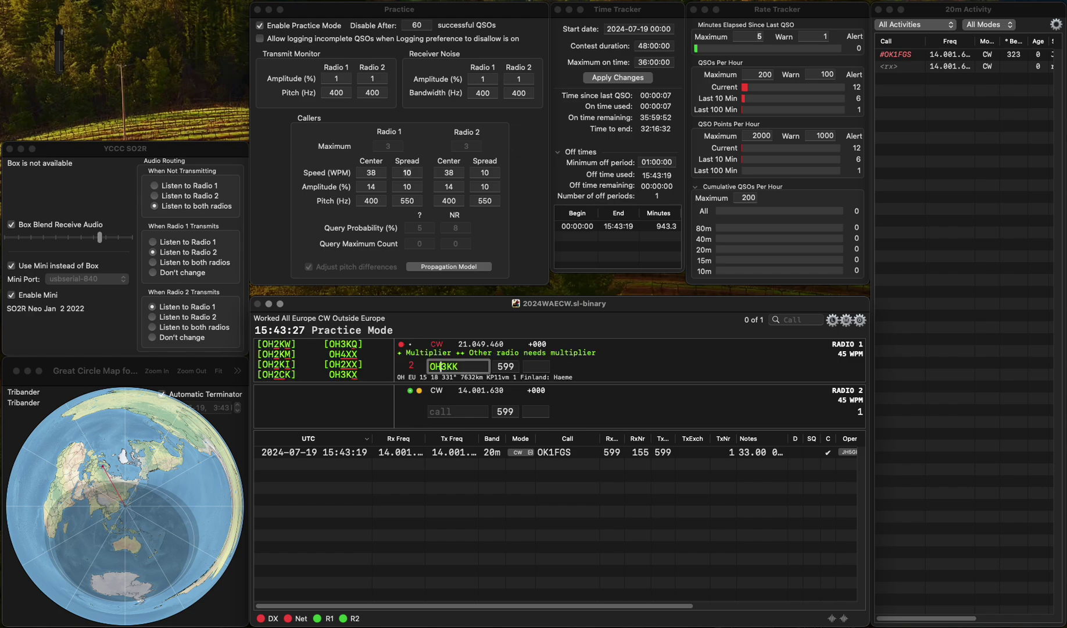
key(BackSpace)
text(X)
key(Return)
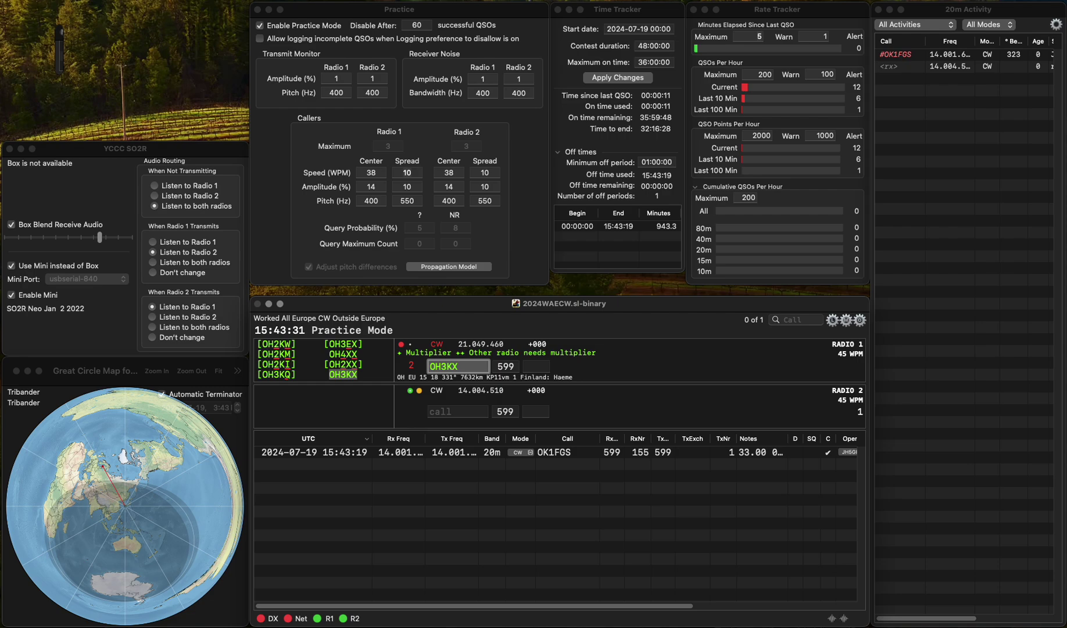
key(space)
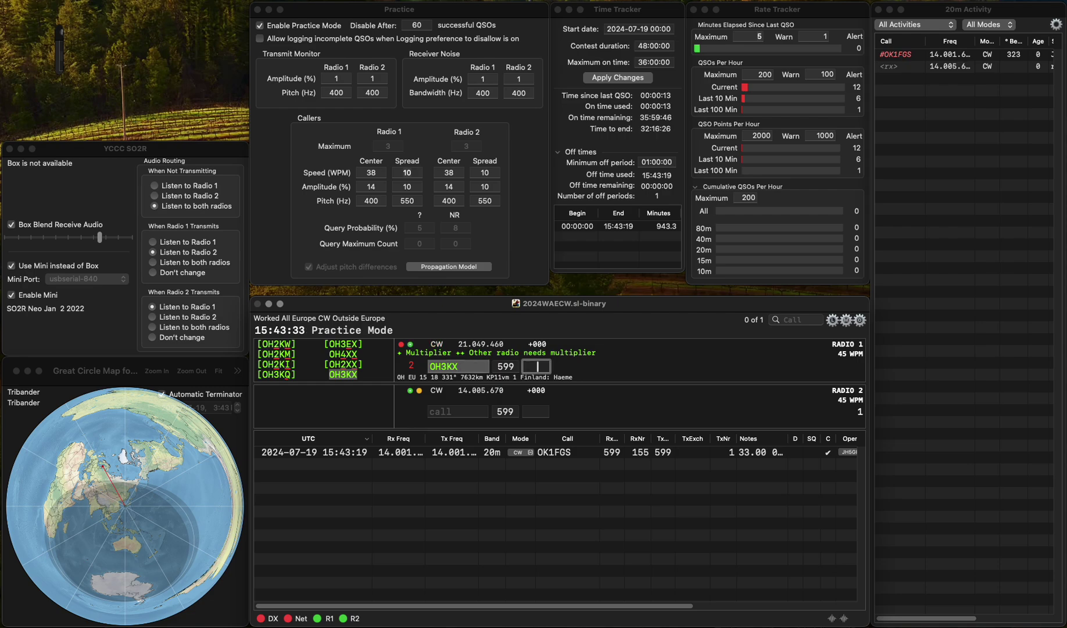
text(580)
key(Return)
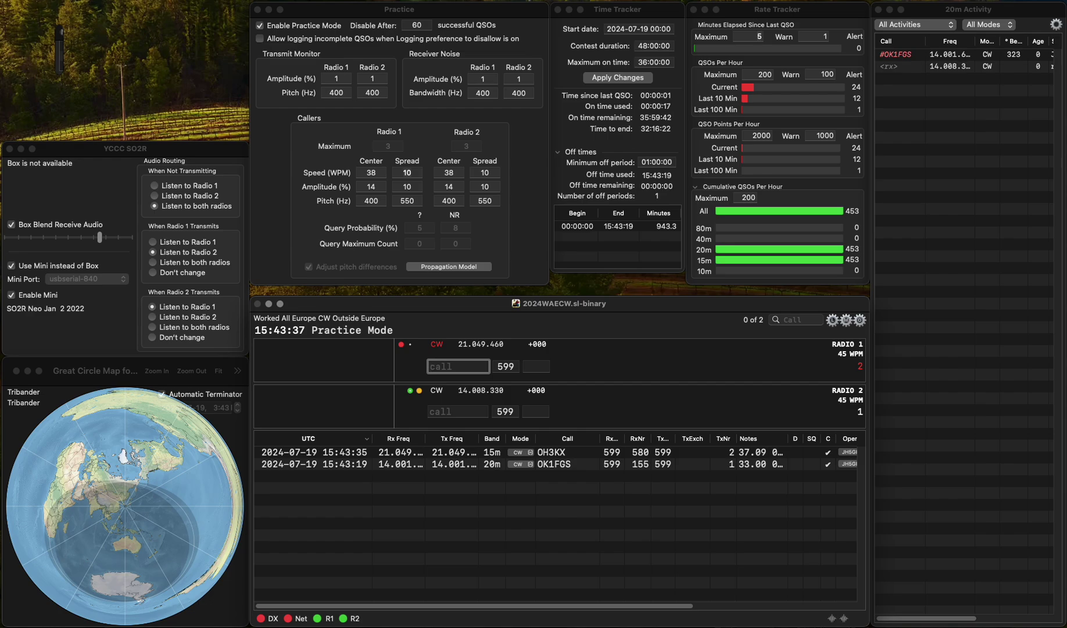
text(HA2OS)
key(Return)
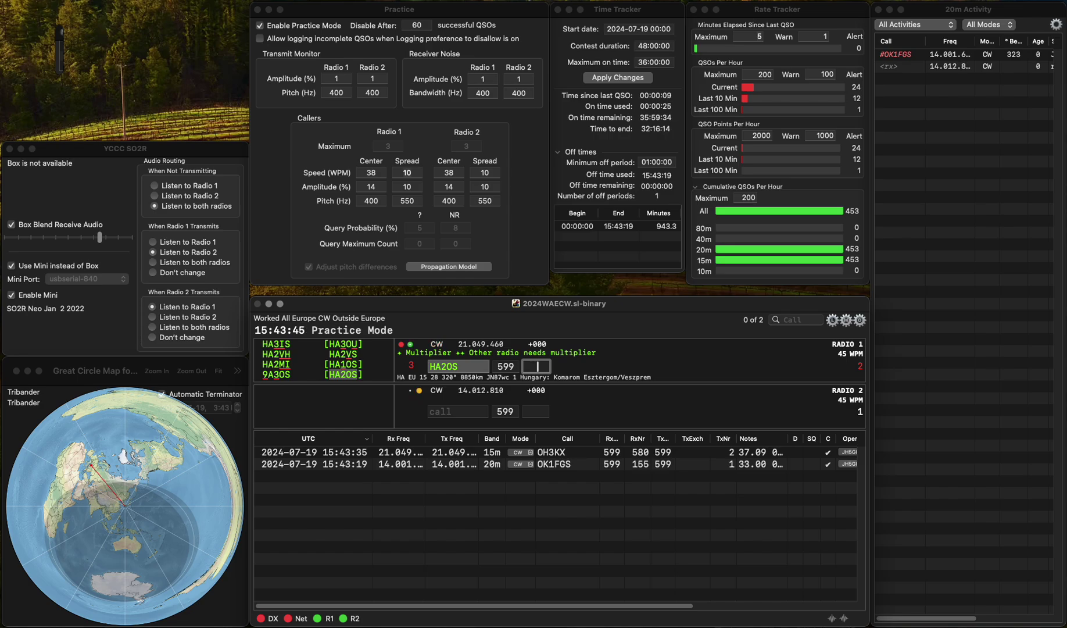
text(948)
key(Return)
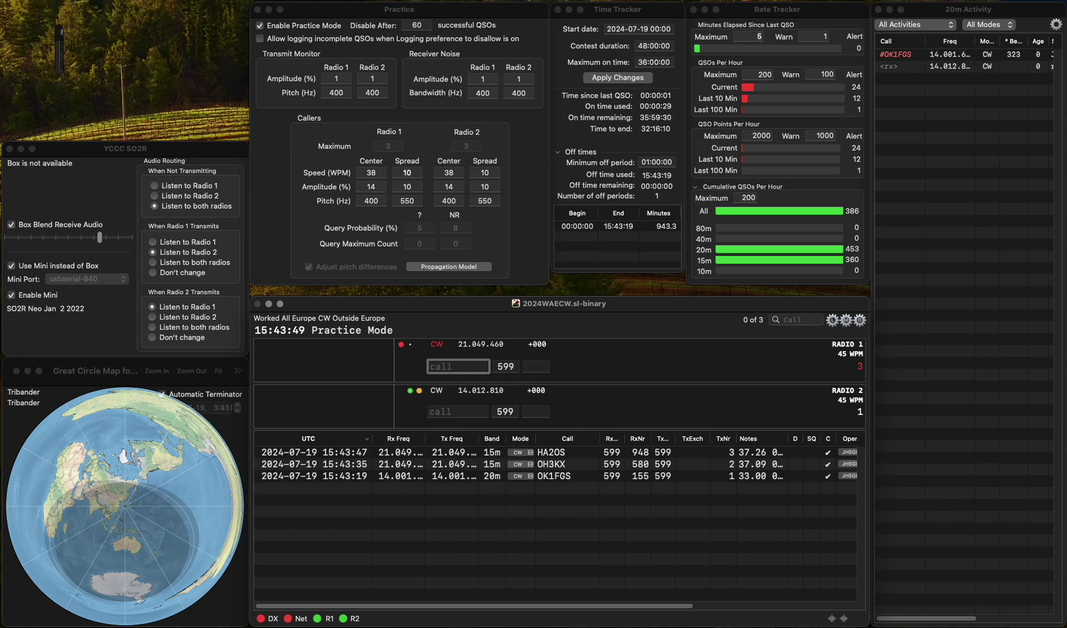
- Log the portable station F5RGY/P with received serial 893
text(F5RGY/)
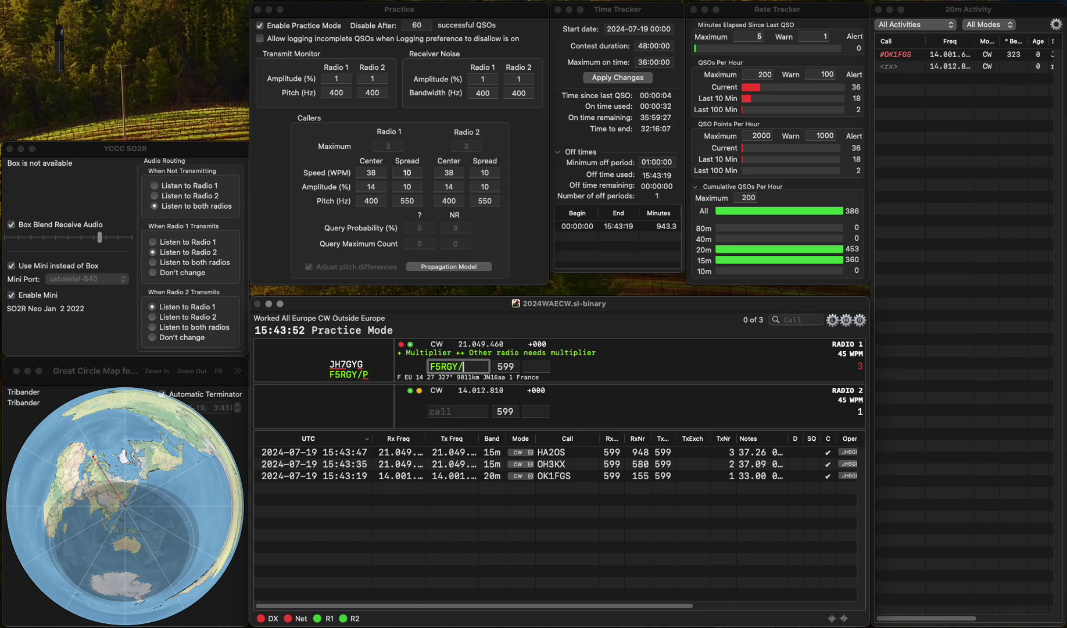
key(Return)
text(P)
key(space)
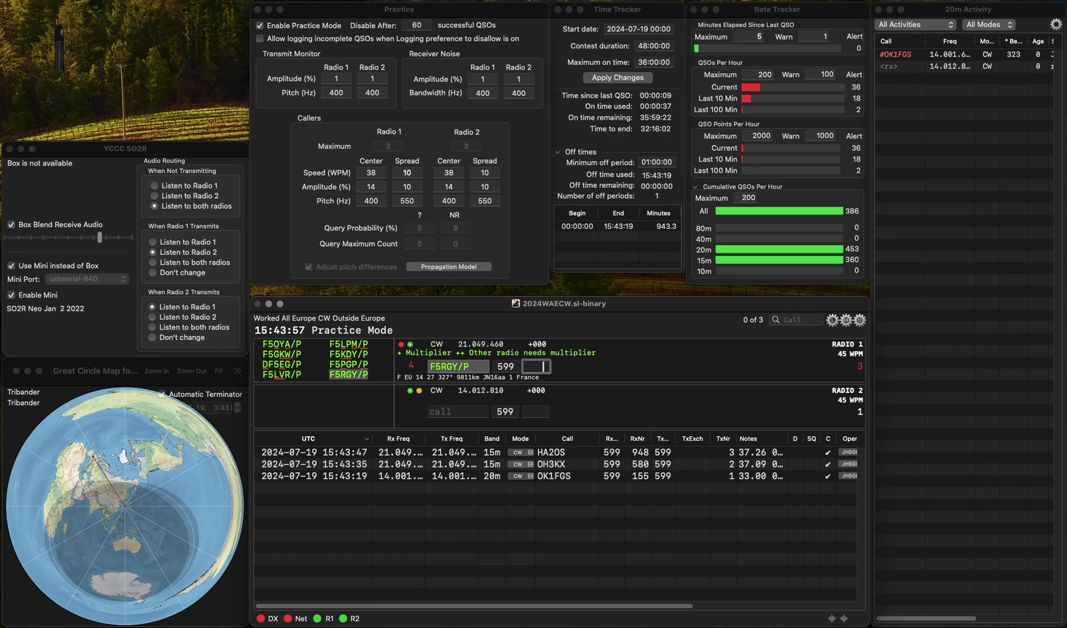
text(893)
key(Return)
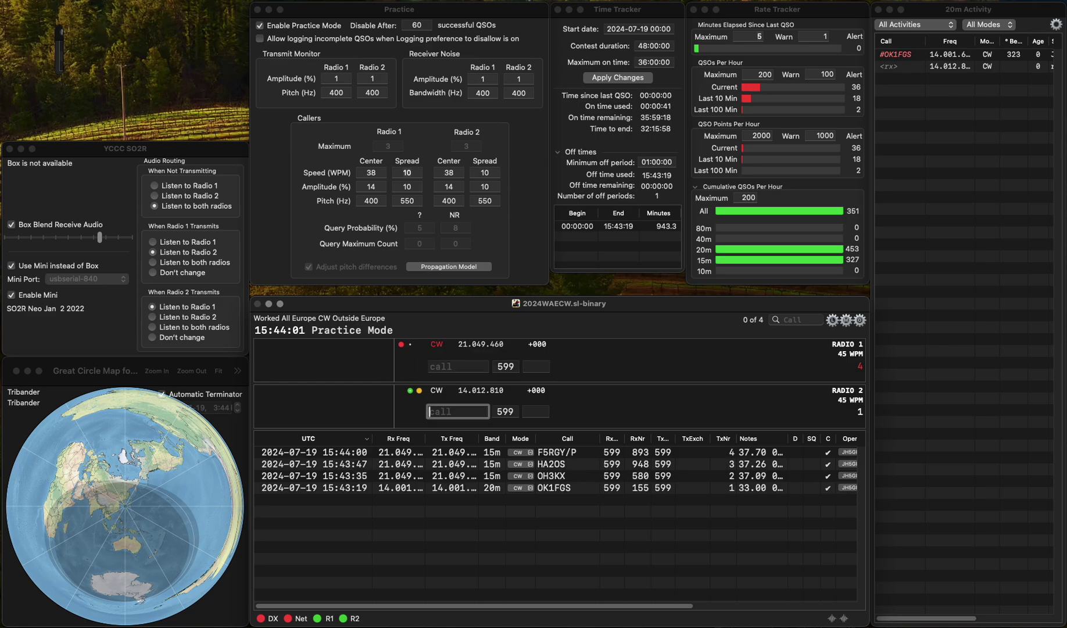
text(OT7Q)
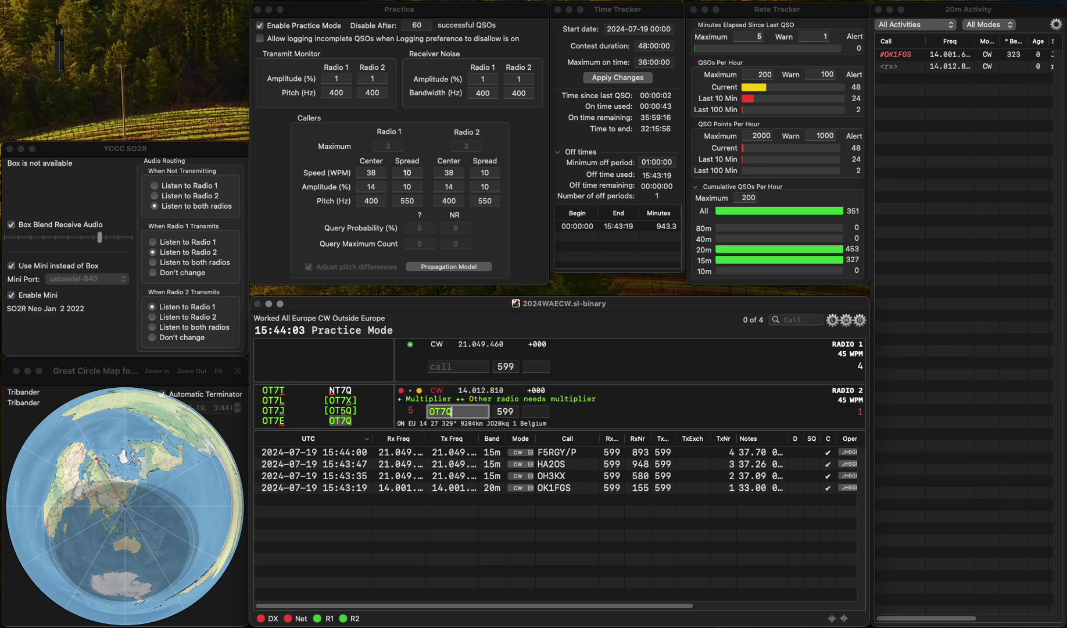
key(Return)
text(SQ2T)
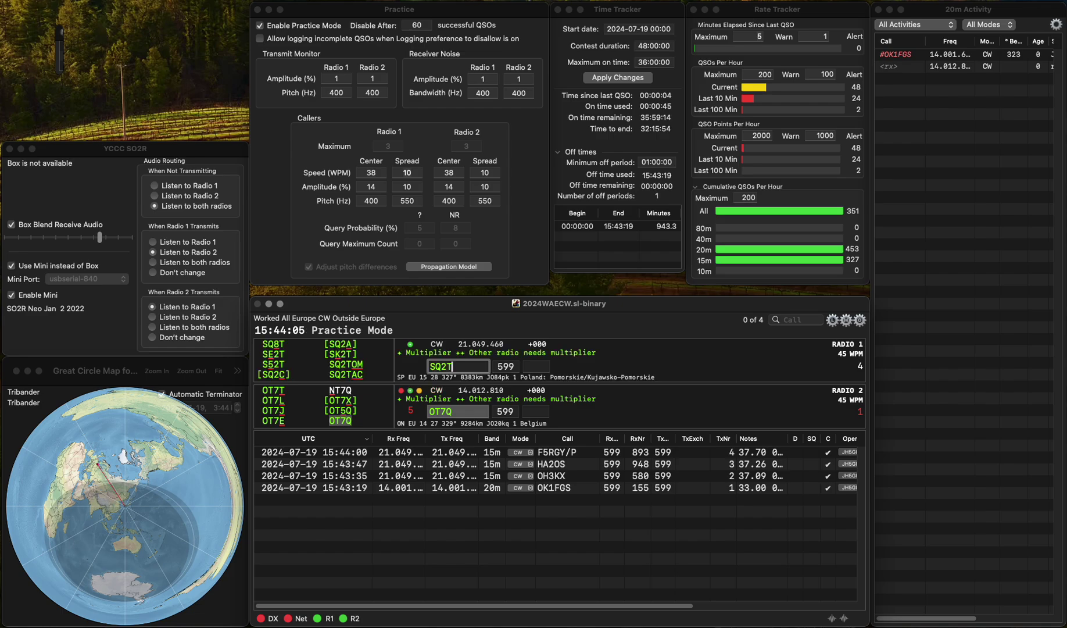
text(OM)
key(Return)
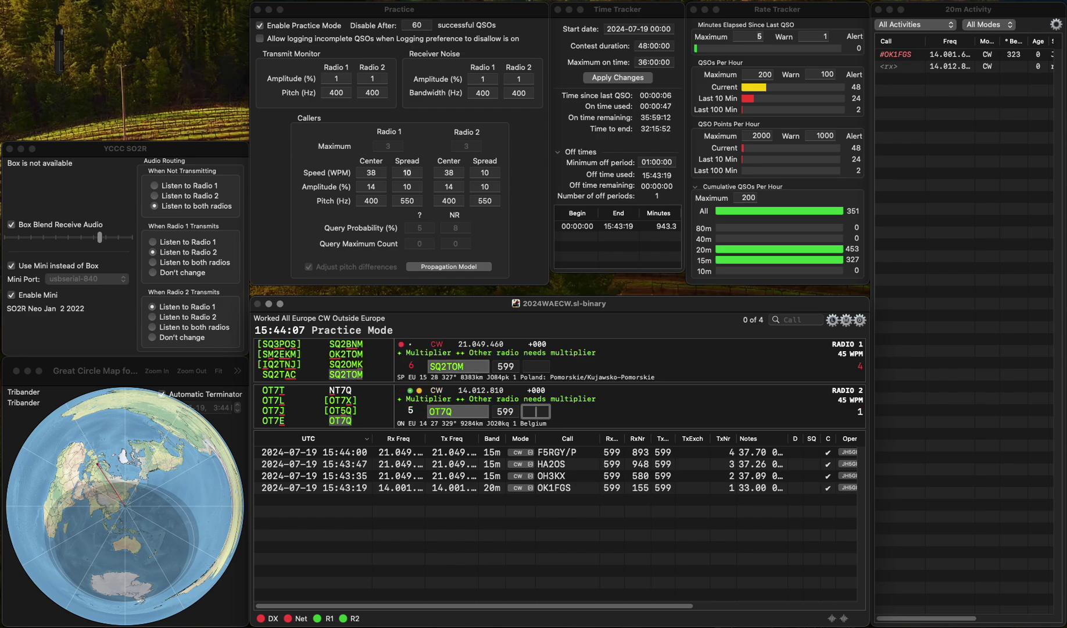
text(626)
key(Return)
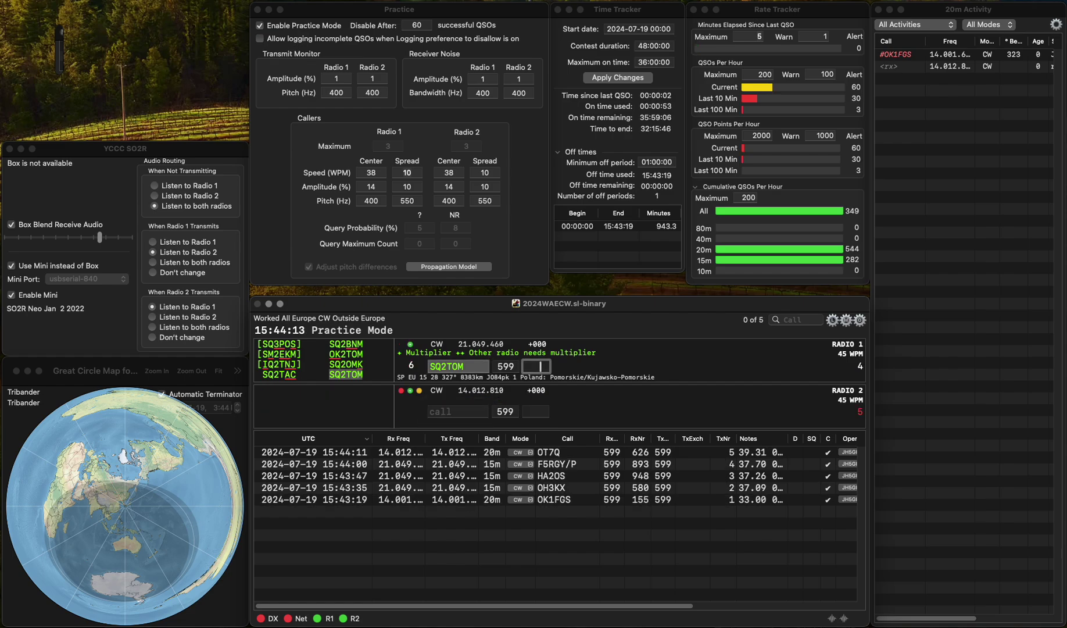
key(Tab)
key(F1)
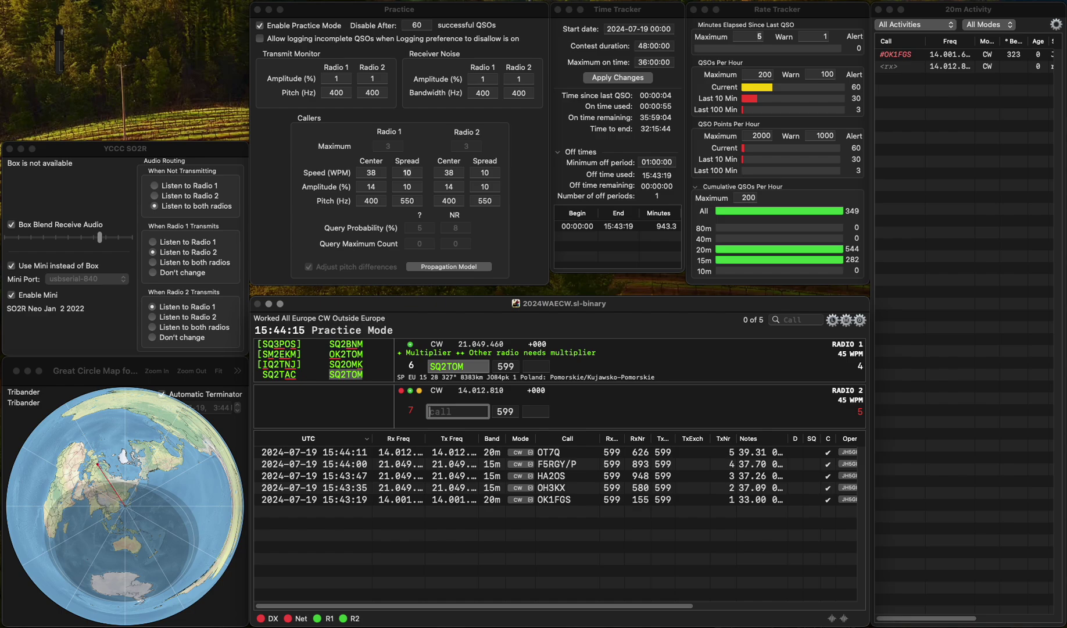
key(Tab)
key(F7)
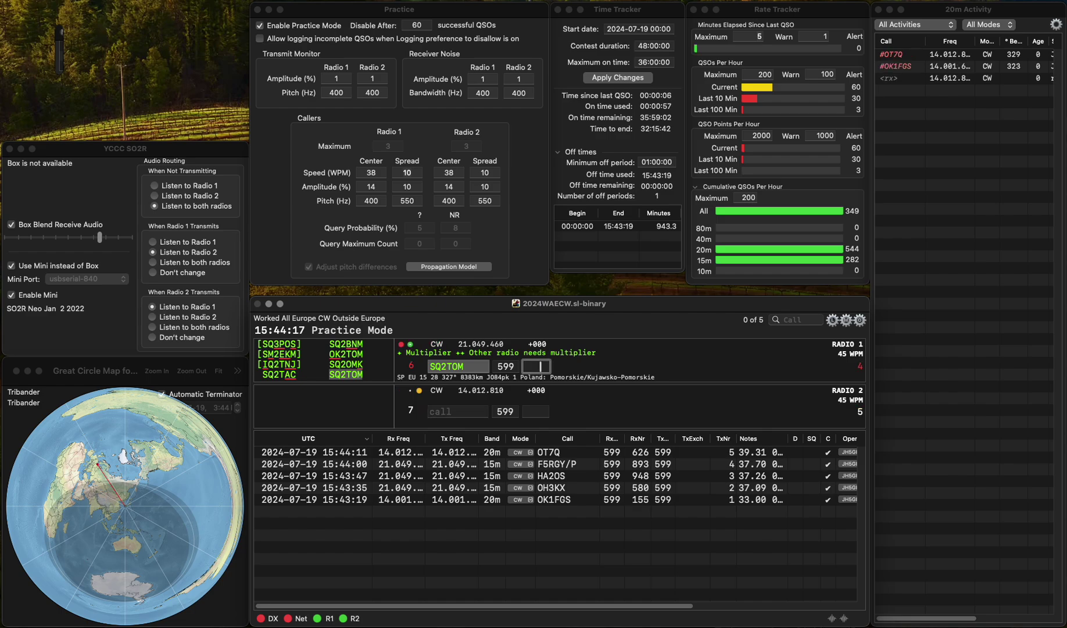
text(887)
key(Return)
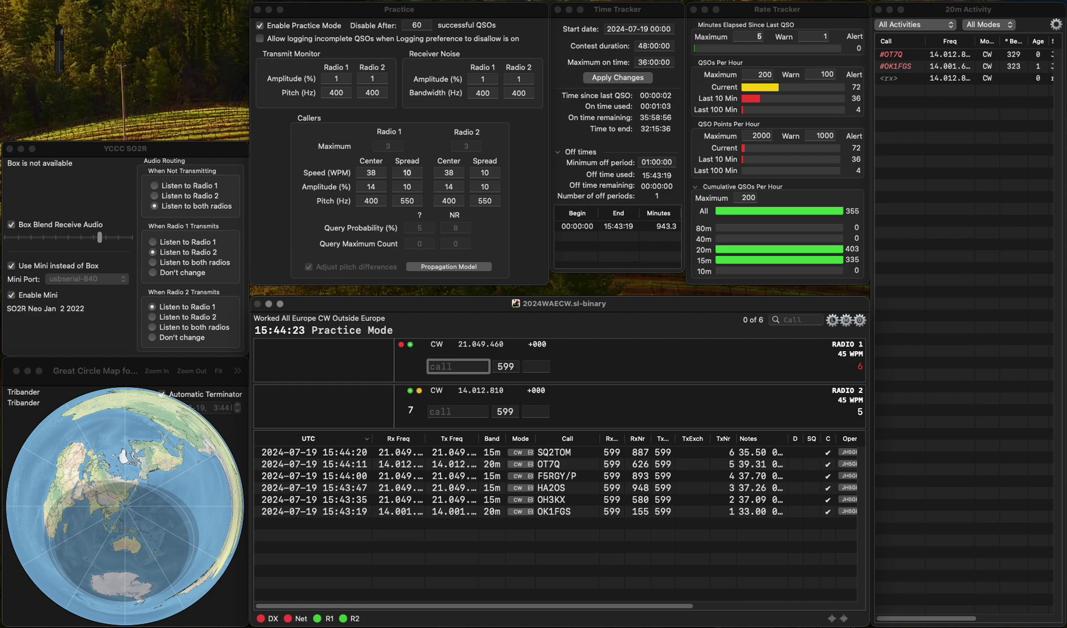
text(CS)
text(DO)
key(BackSpace)
text(C5)
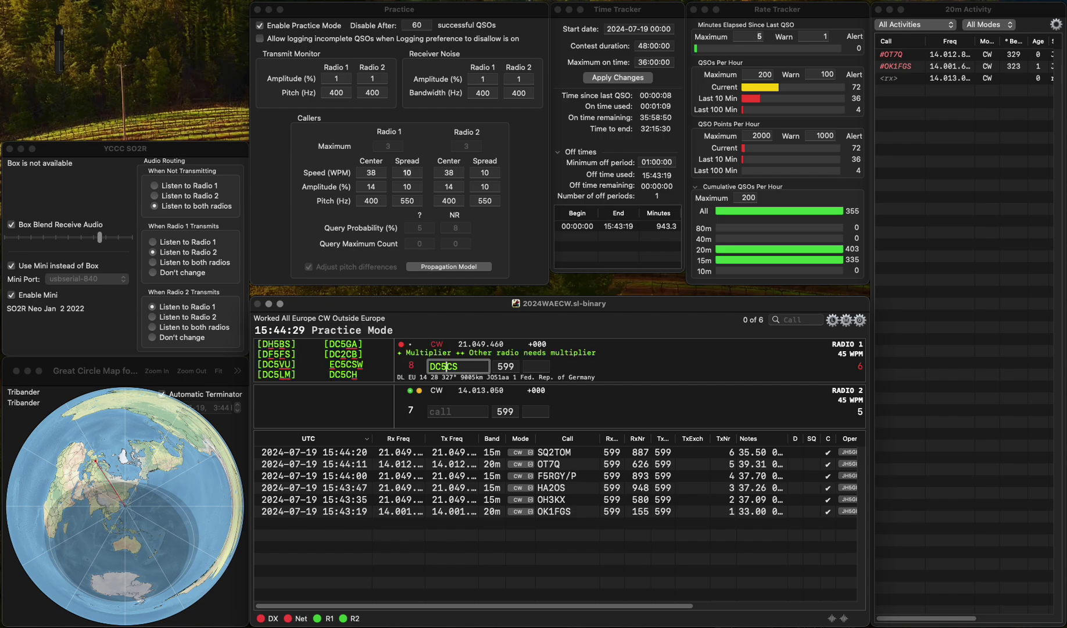
key(BackSpace)
text(H)
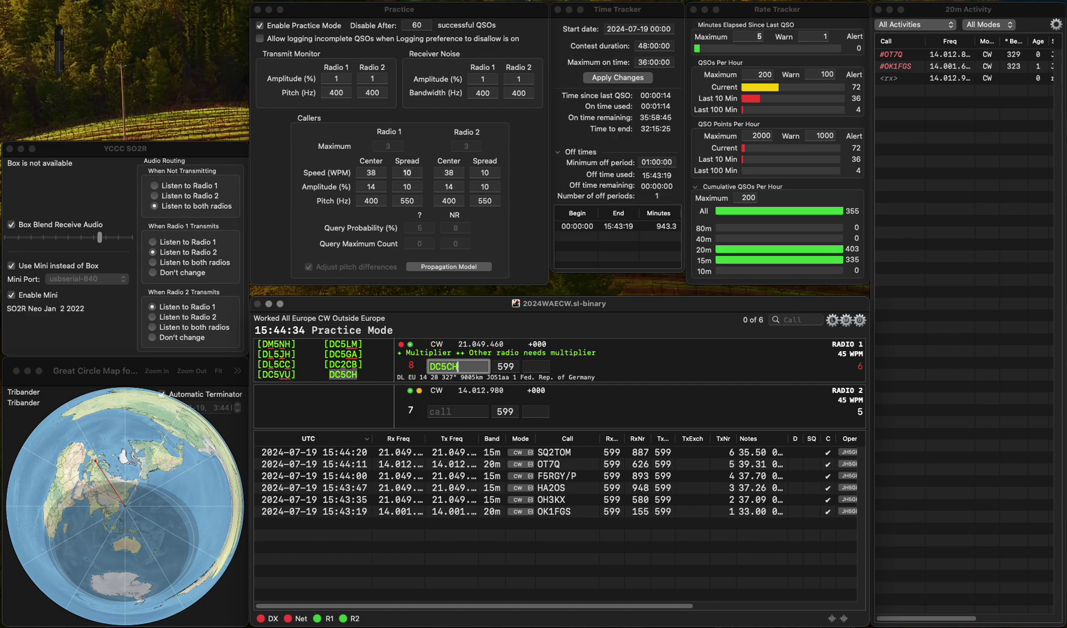
key(space)
text(6)
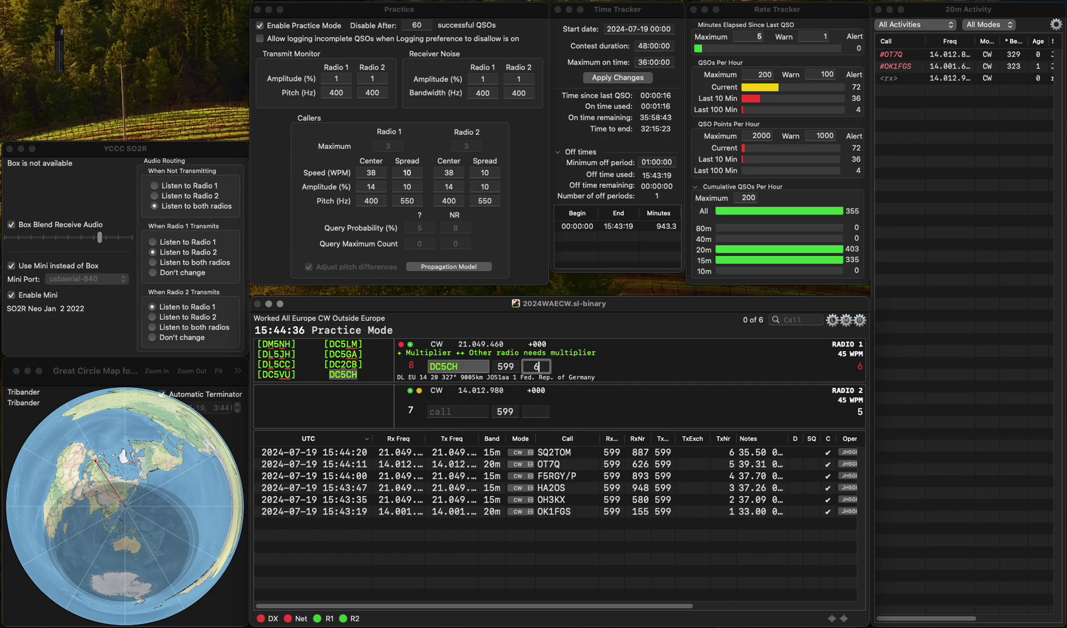
text(99)
key(Return)
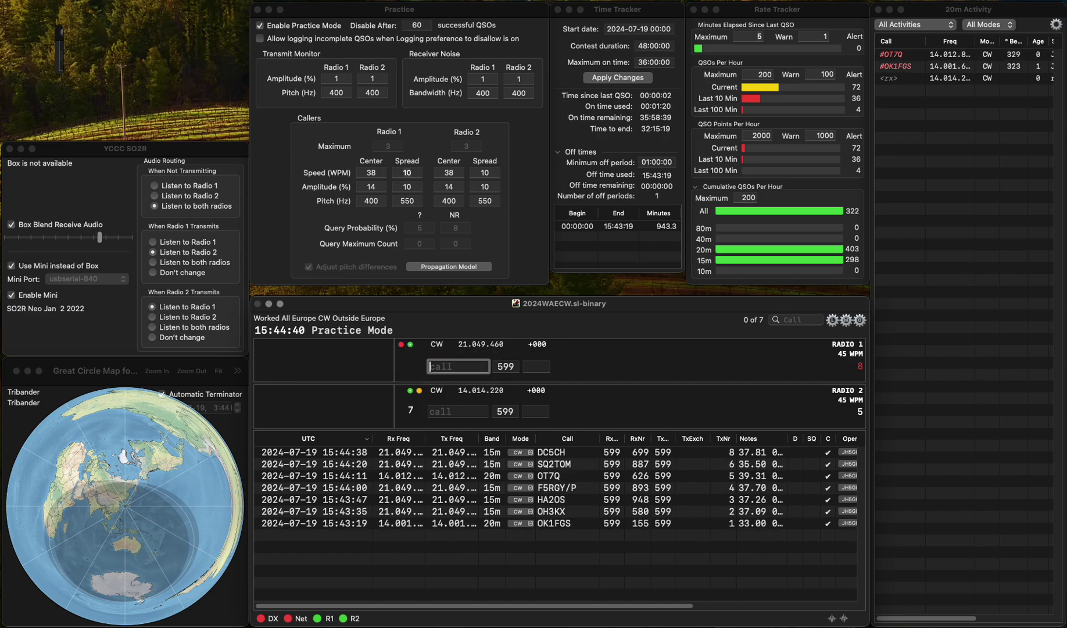
text(M0JUA)
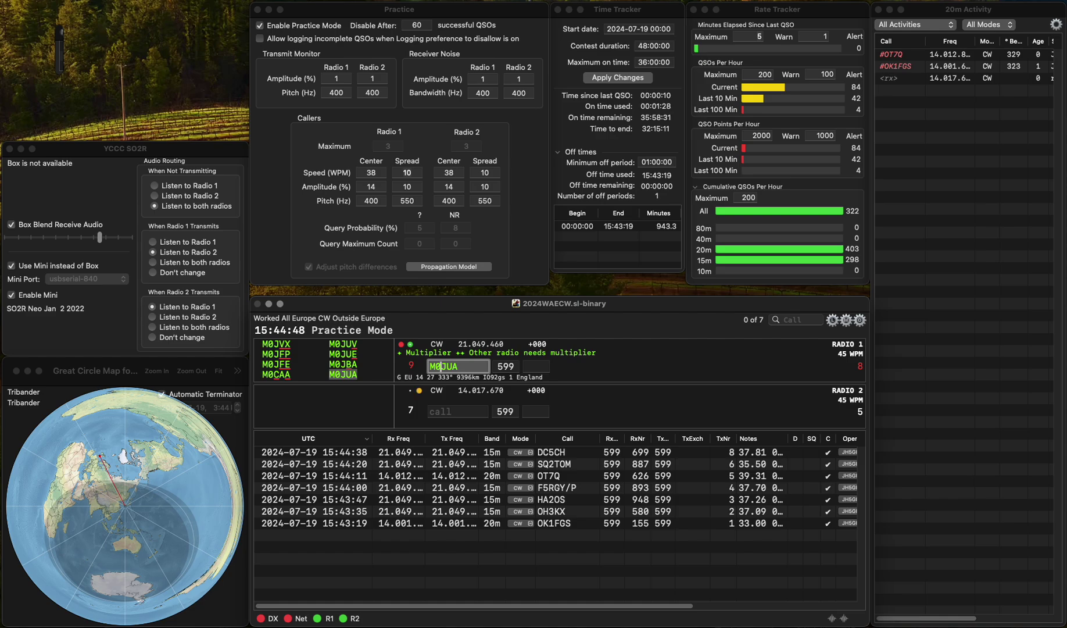
text(4)
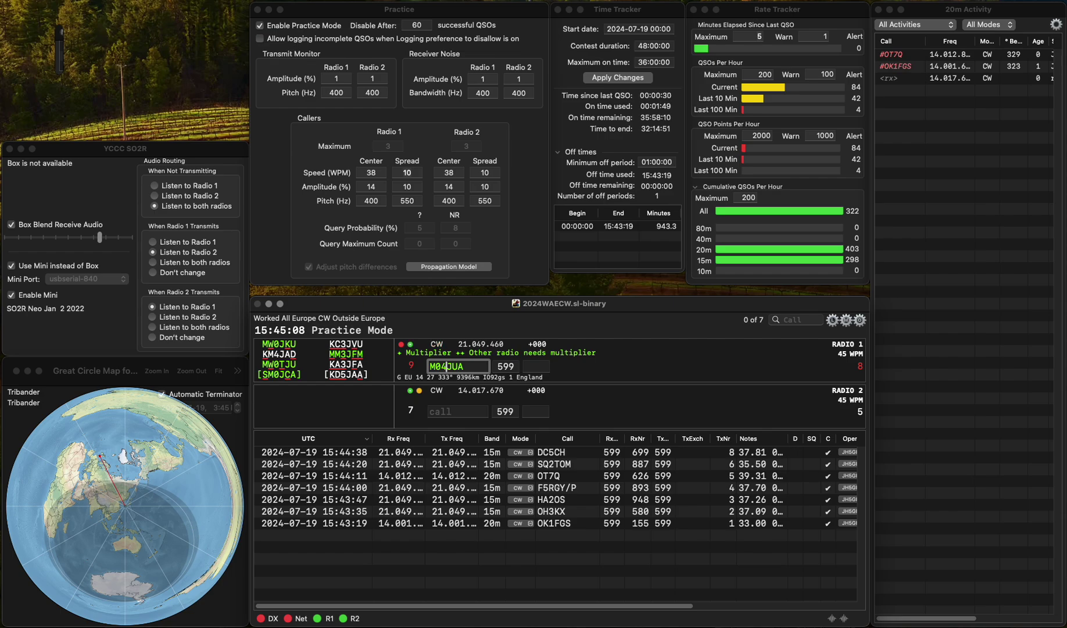
key(BackSpace)
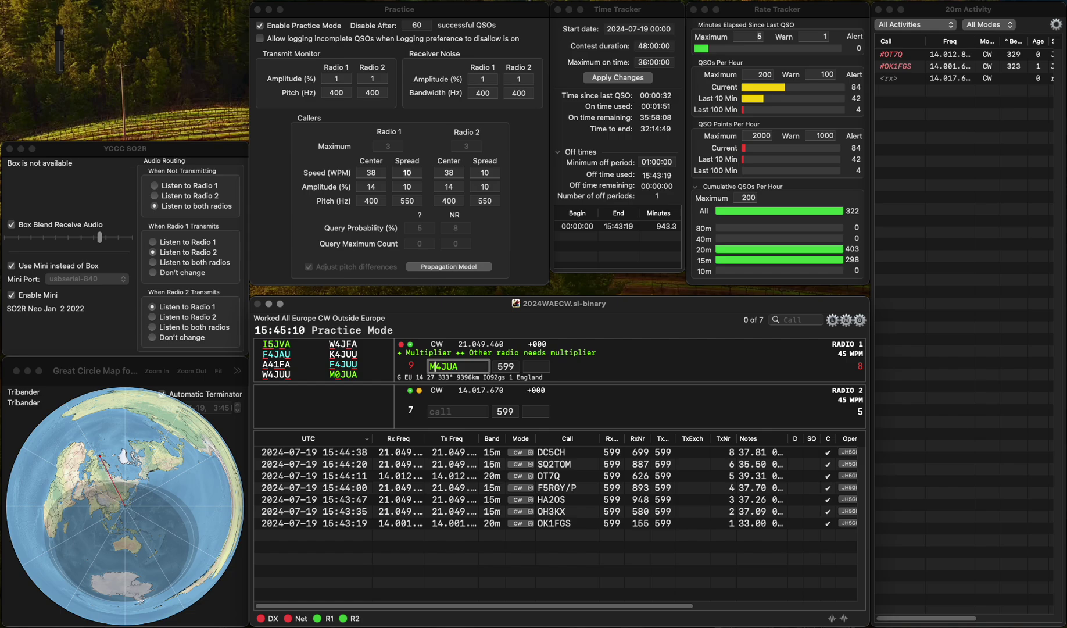
key(Delete)
text(0)
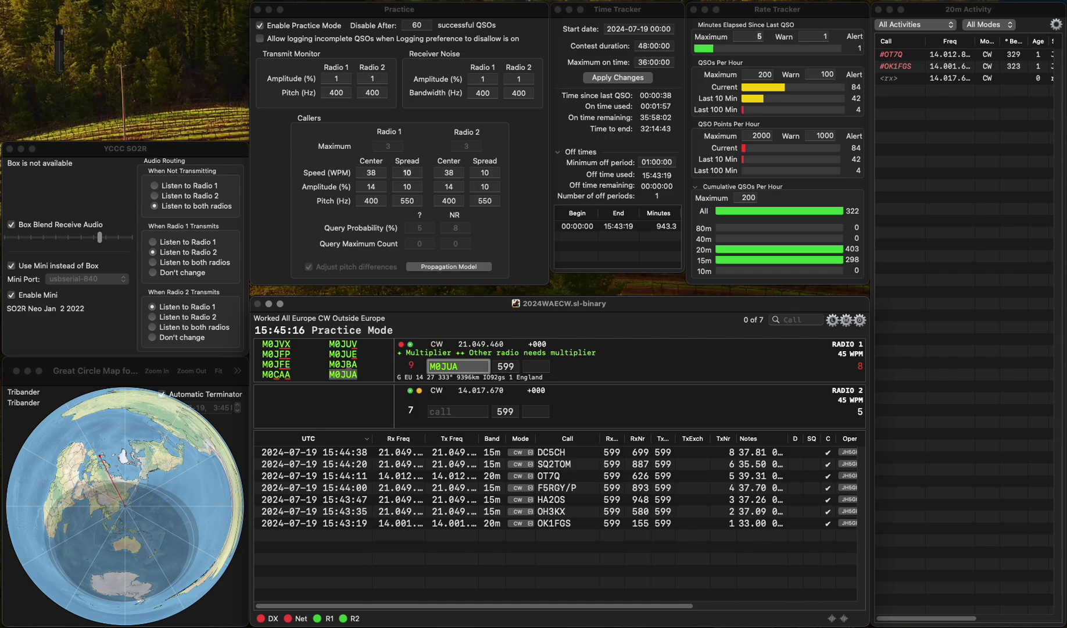
key(Tab)
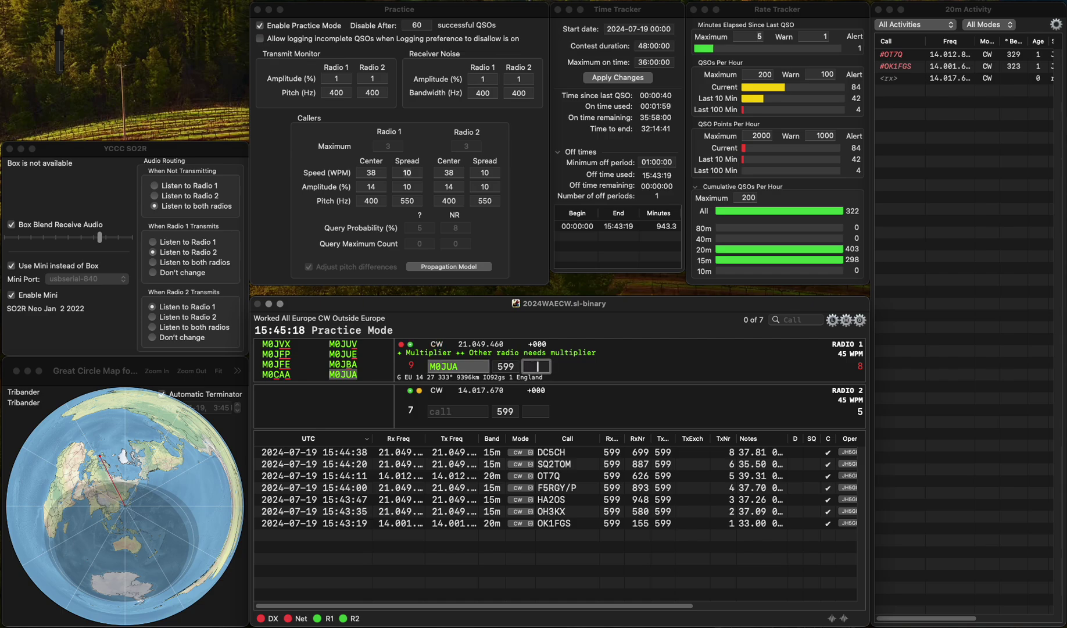
text(489)
key(Return)
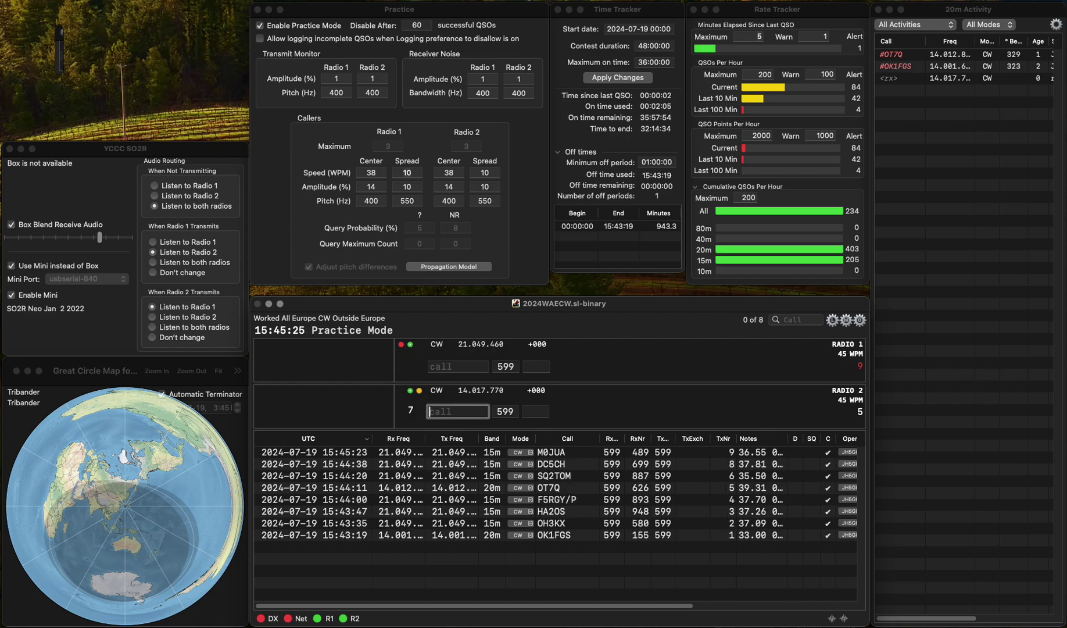
- Sort the 20m Activity spots by frequency
click(904, 42)
click(959, 42)
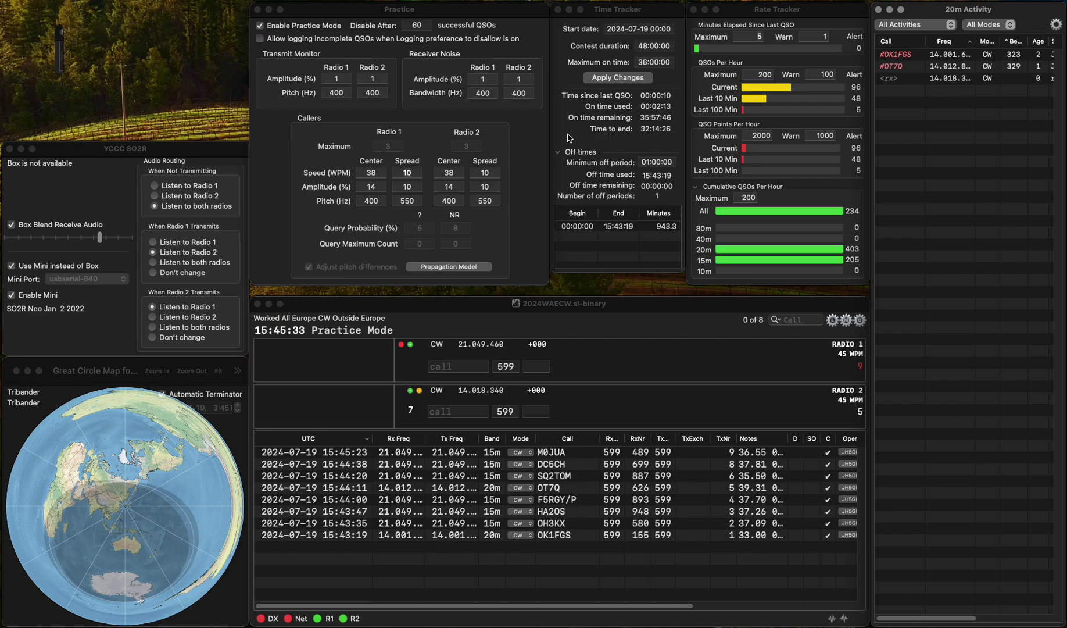
key(super+grave)
text(RB)
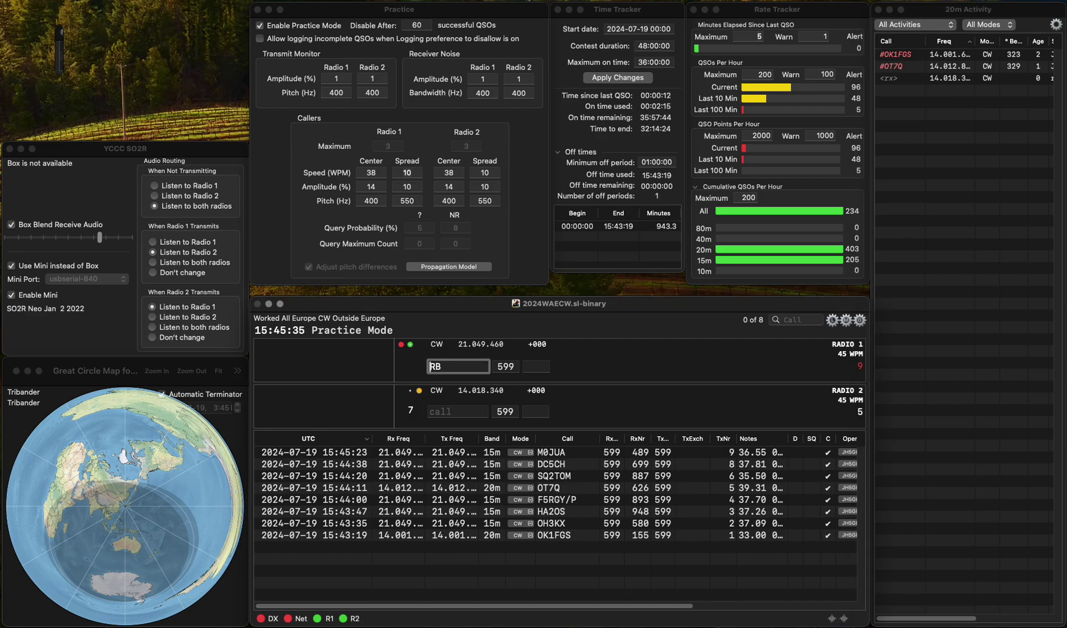
text(HB9)
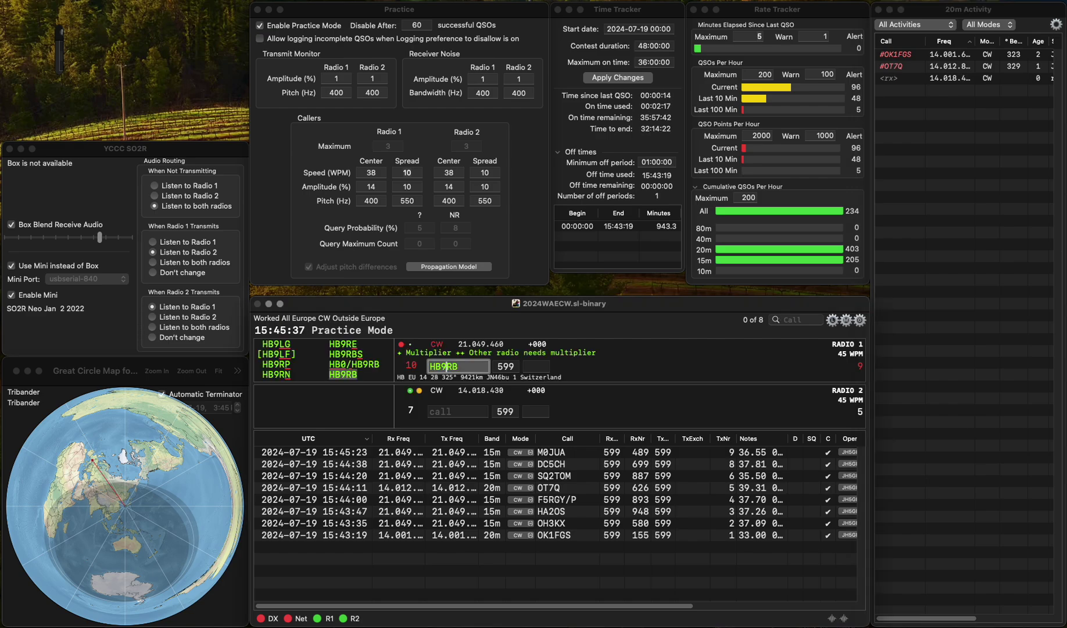
key(space)
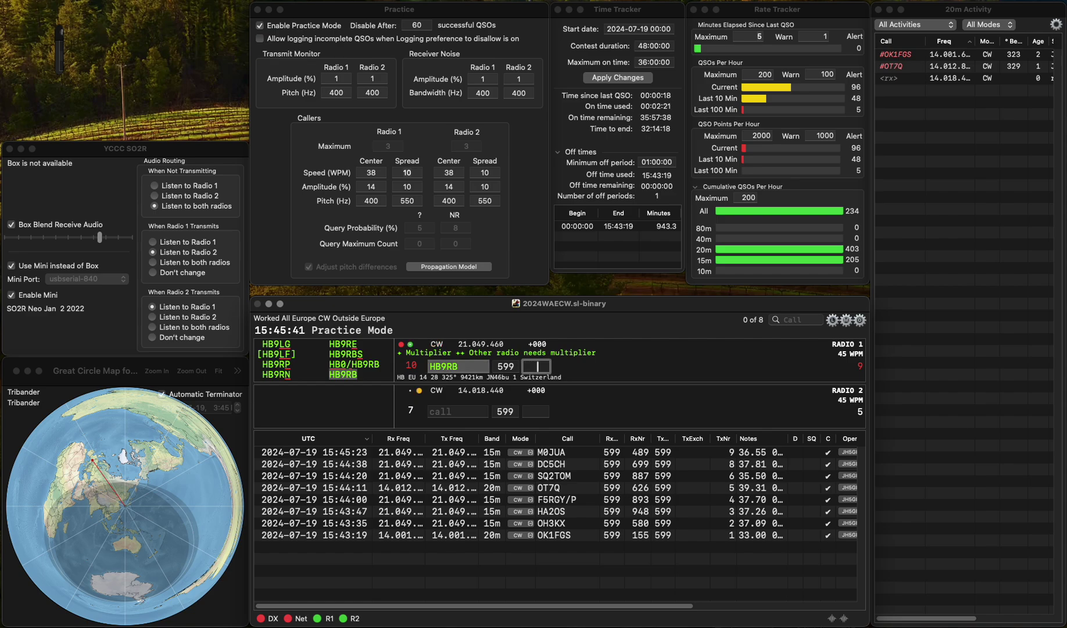
text(45)
key(Return)
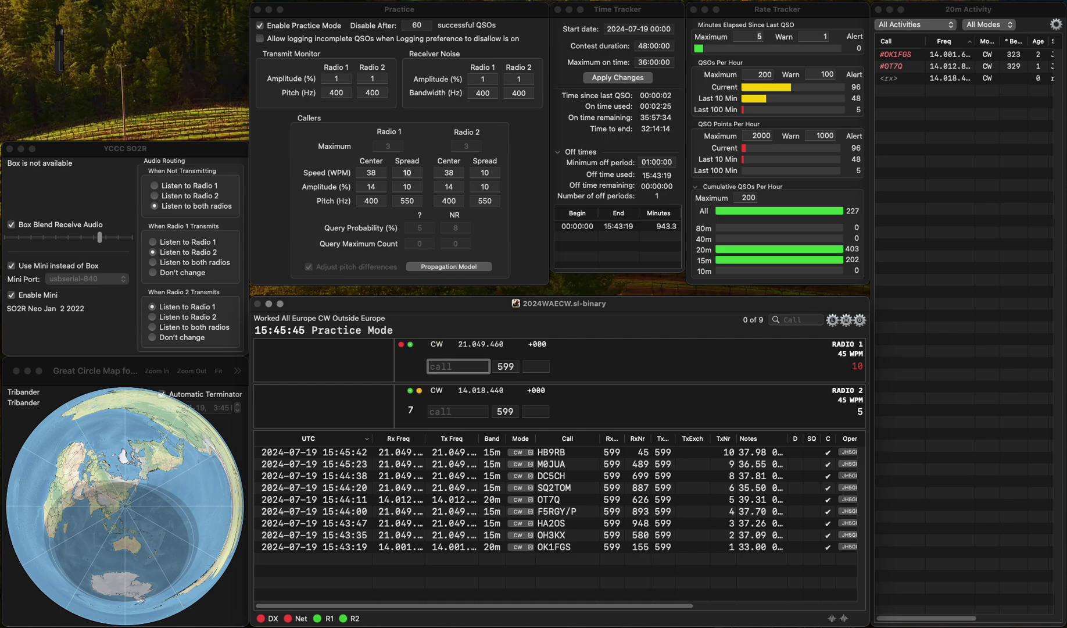
- Log SP7IWA on radio 1 with 899 and EA4HRU on radio 2 with 692
text(SP7IWA)
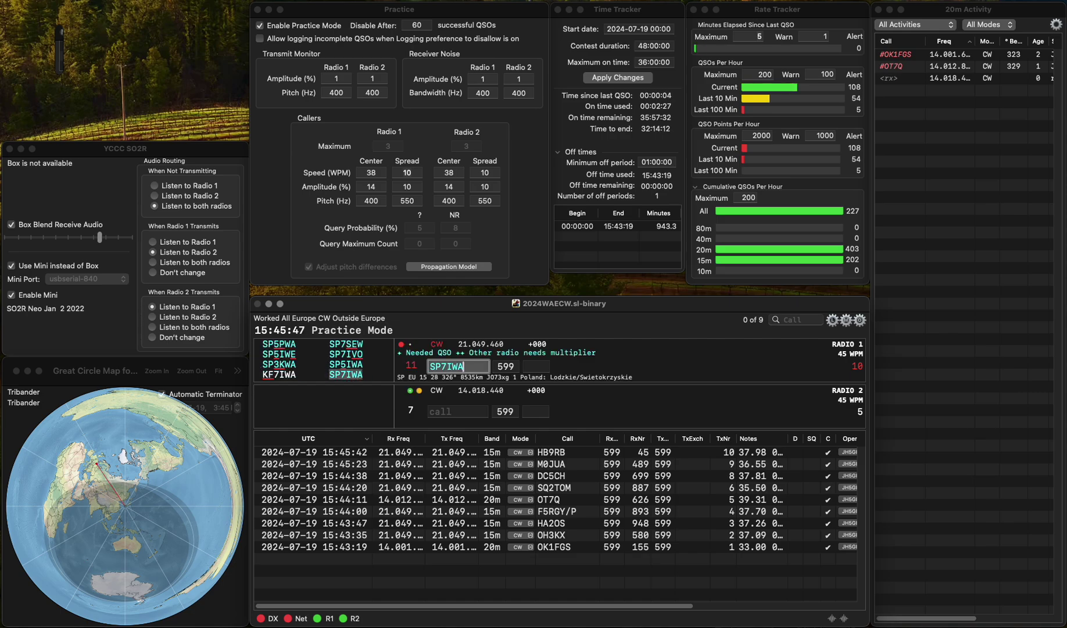
key(space)
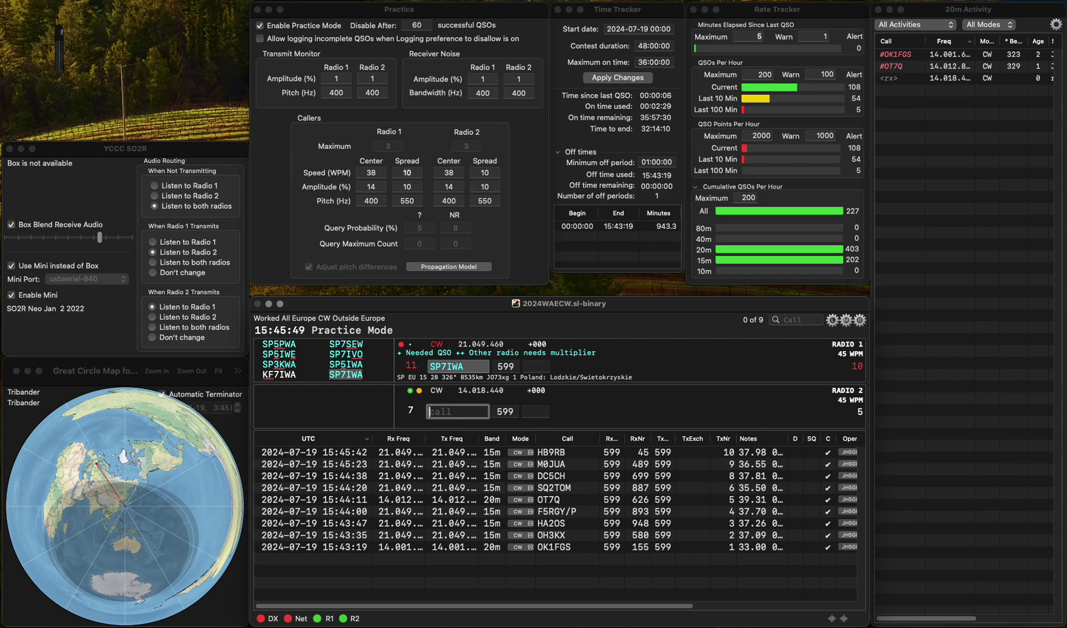
key(grave)
text(EA4HRU)
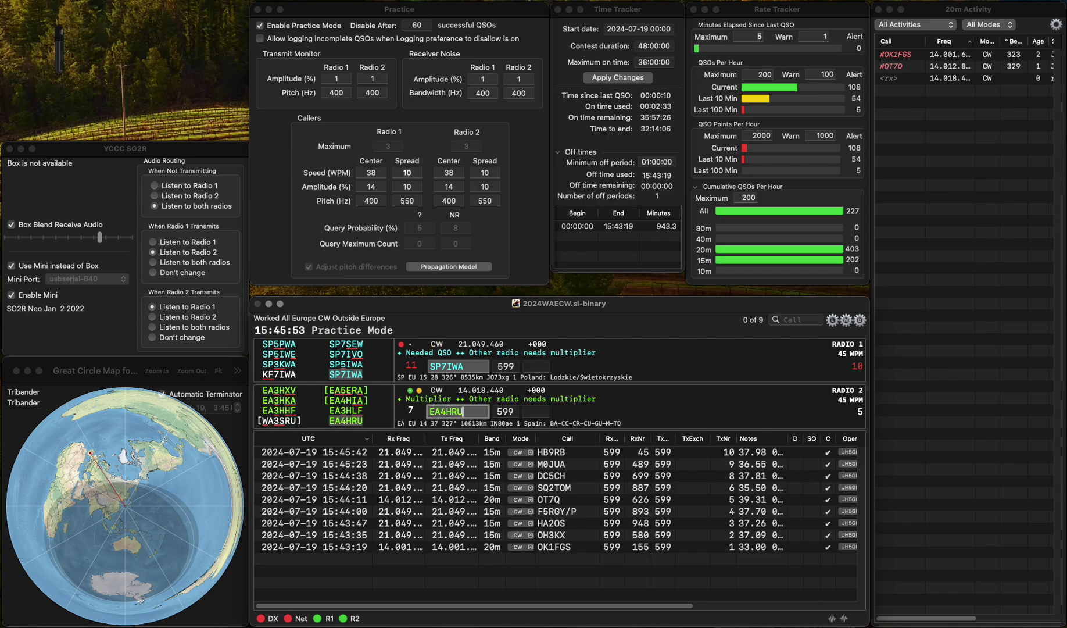
key(grave)
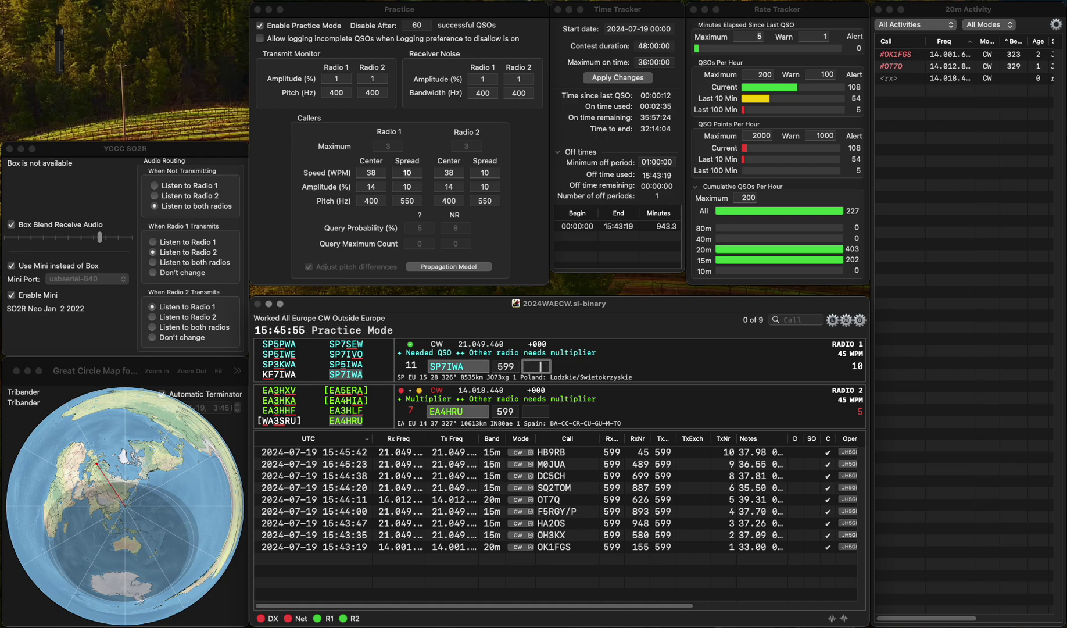
text(899)
key(Return)
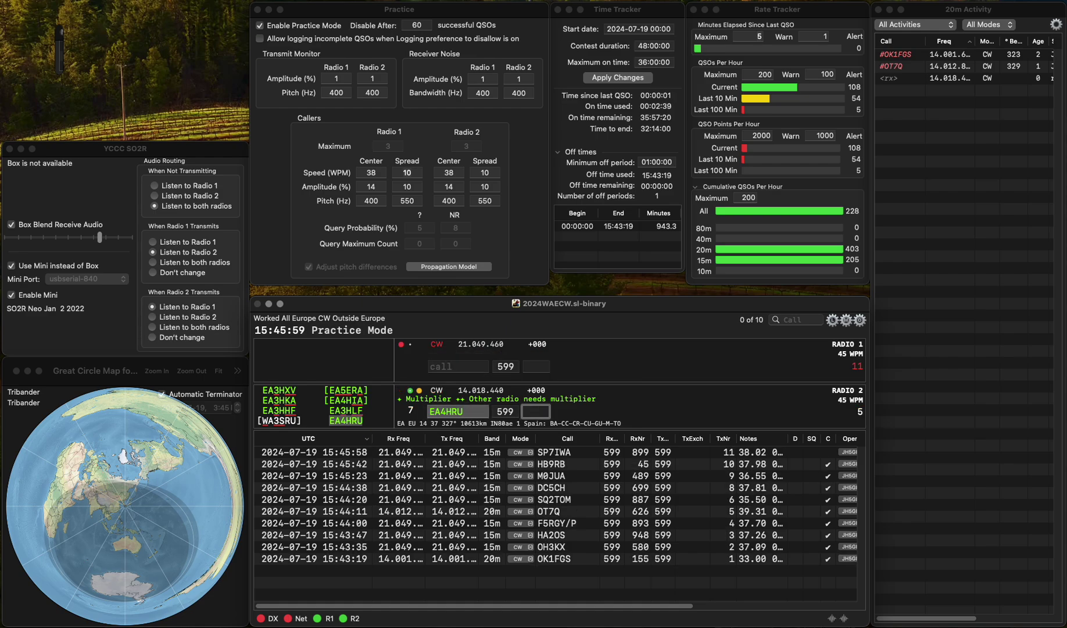
text(692)
key(Return)
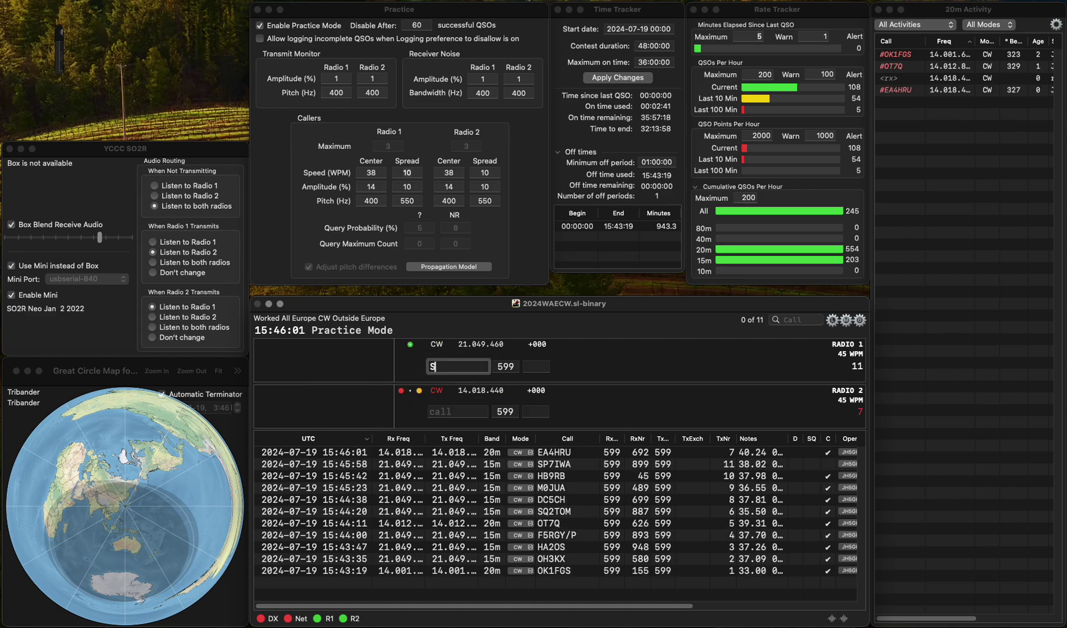
text(S59GC)
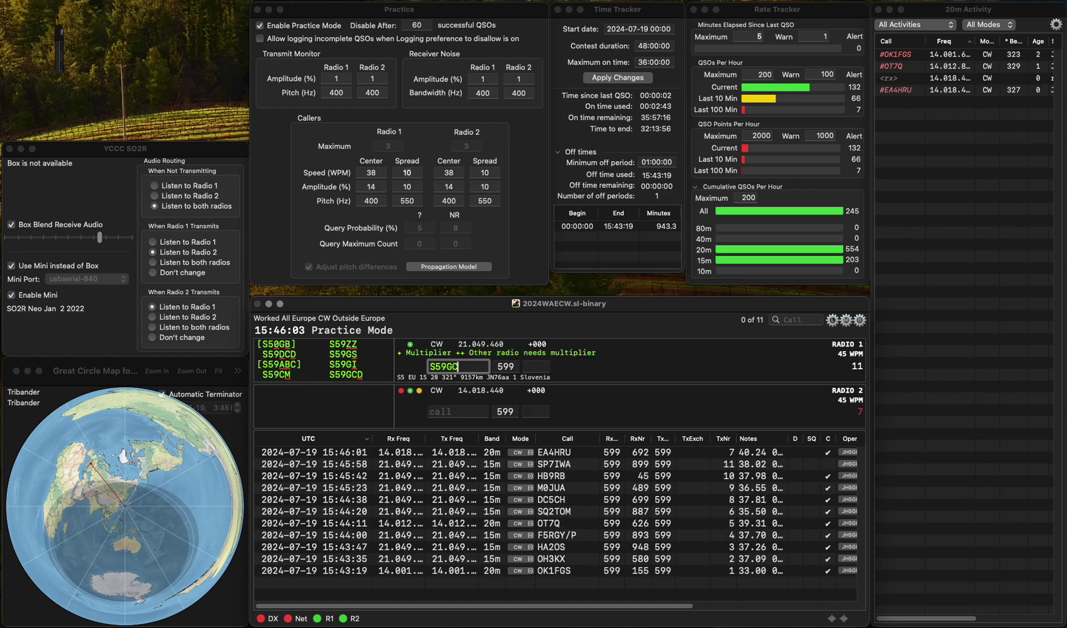
text(D)
key(Return)
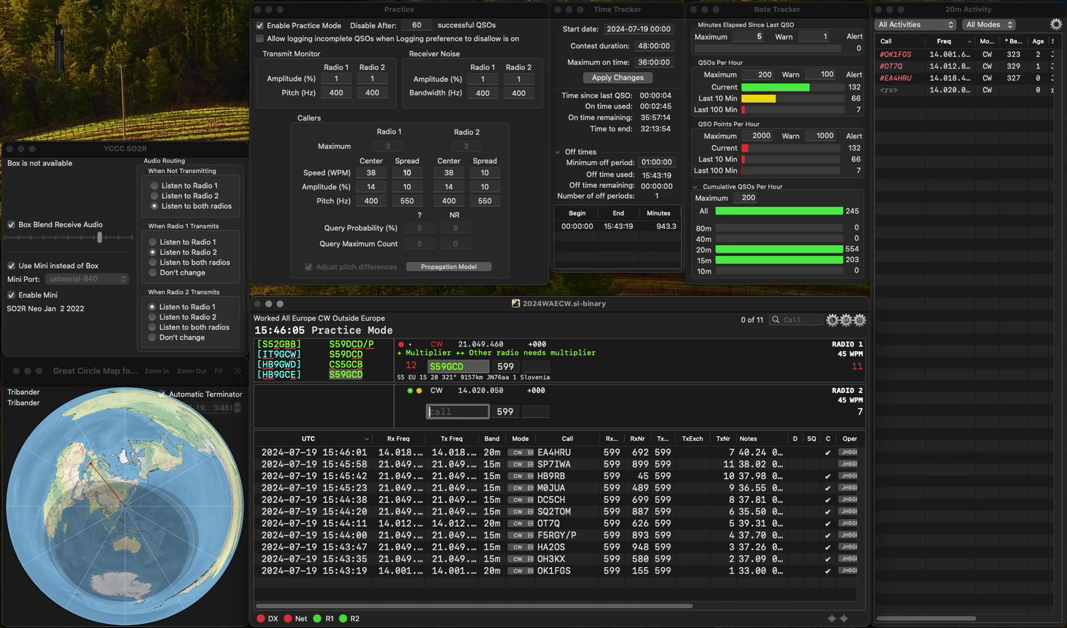
key(backslash)
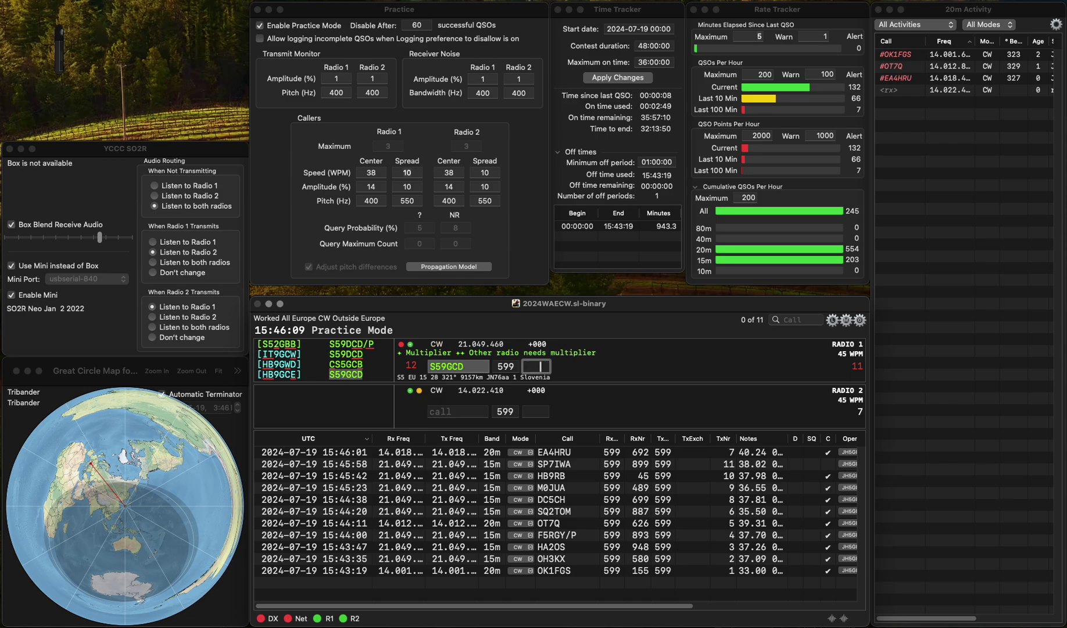
text(286)
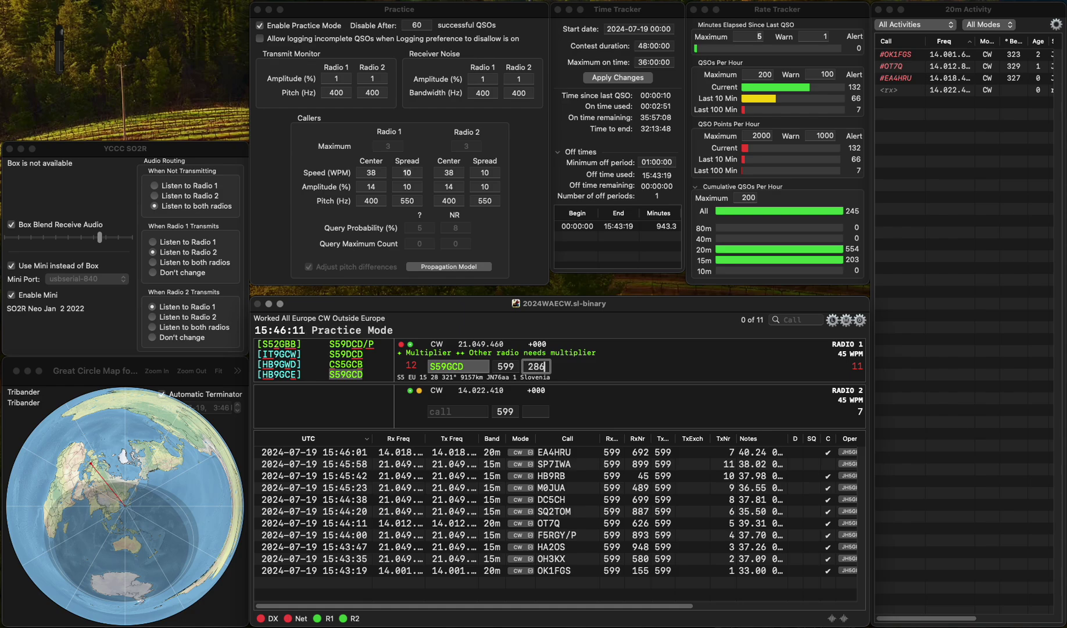
key(Return)
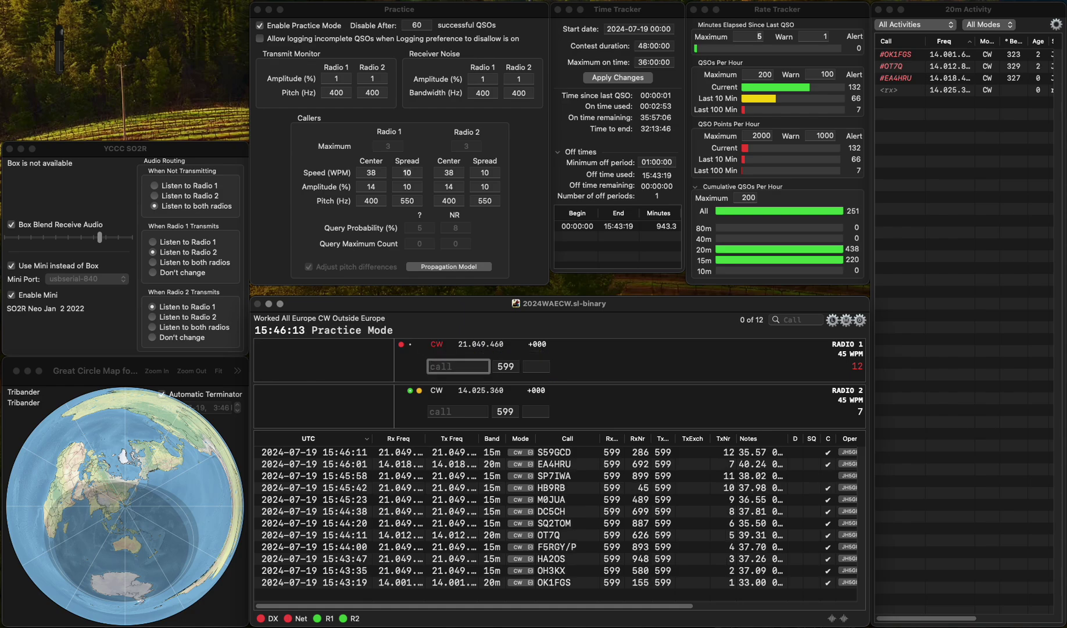
text(IK)
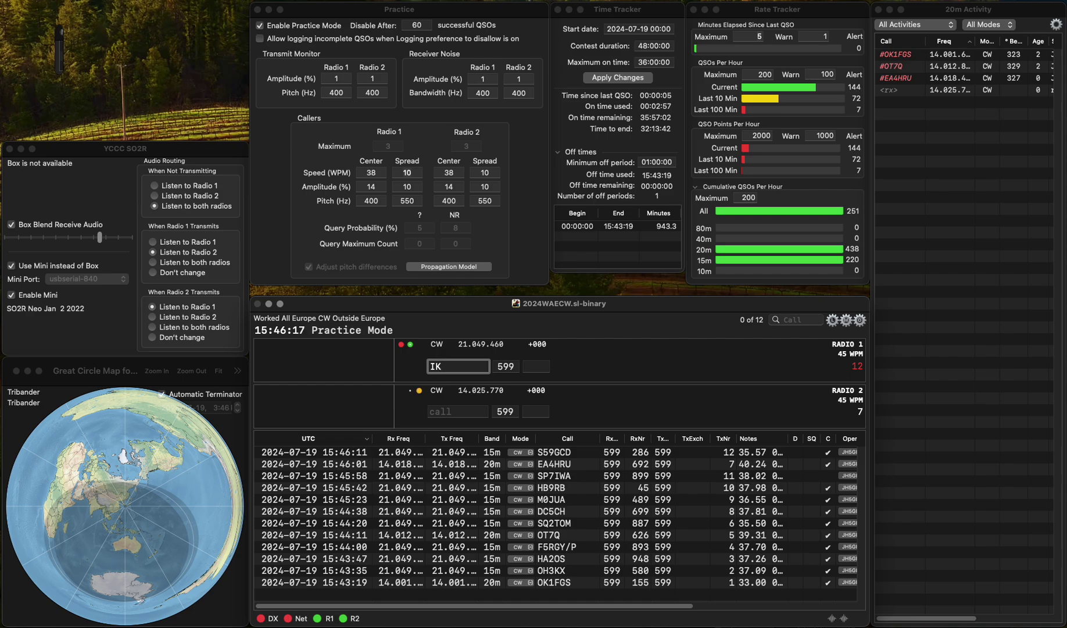
text(4JHI)
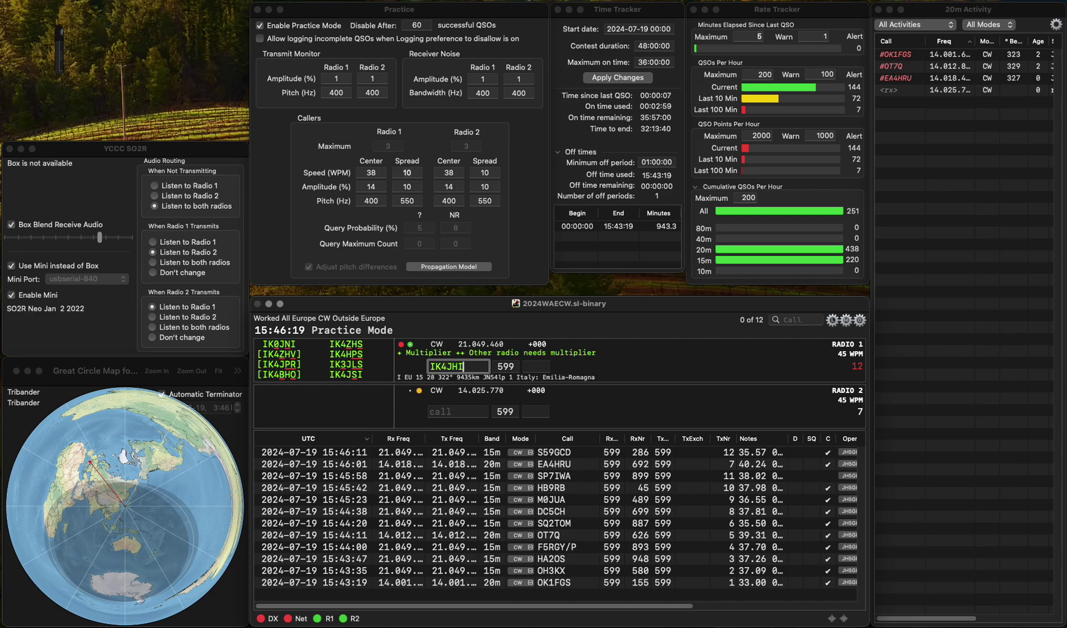
key(BackSpace)
text(S)
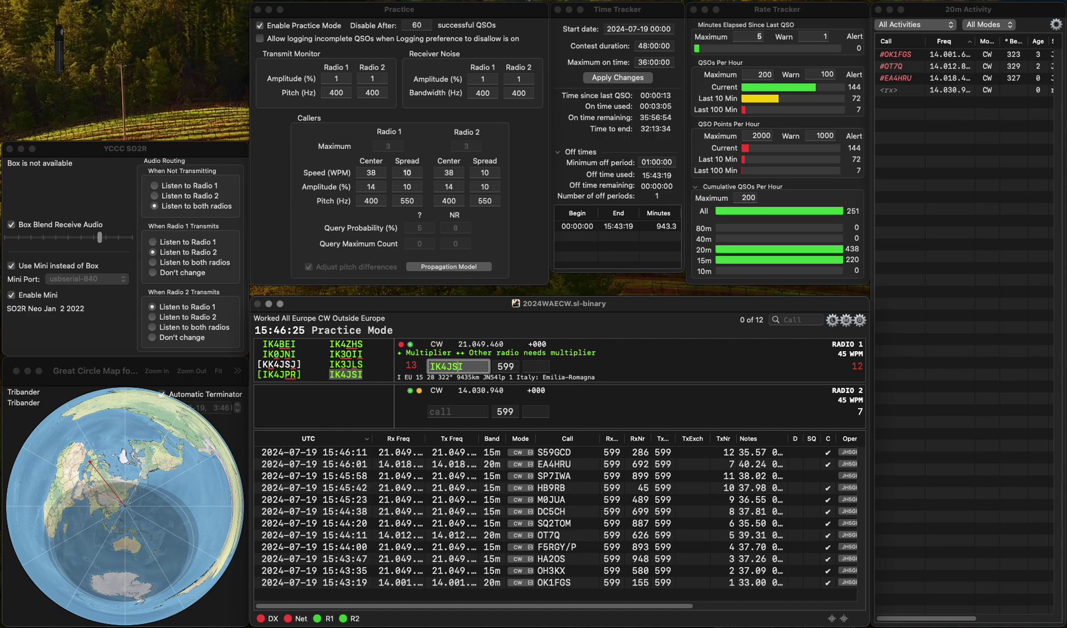
key(Tab)
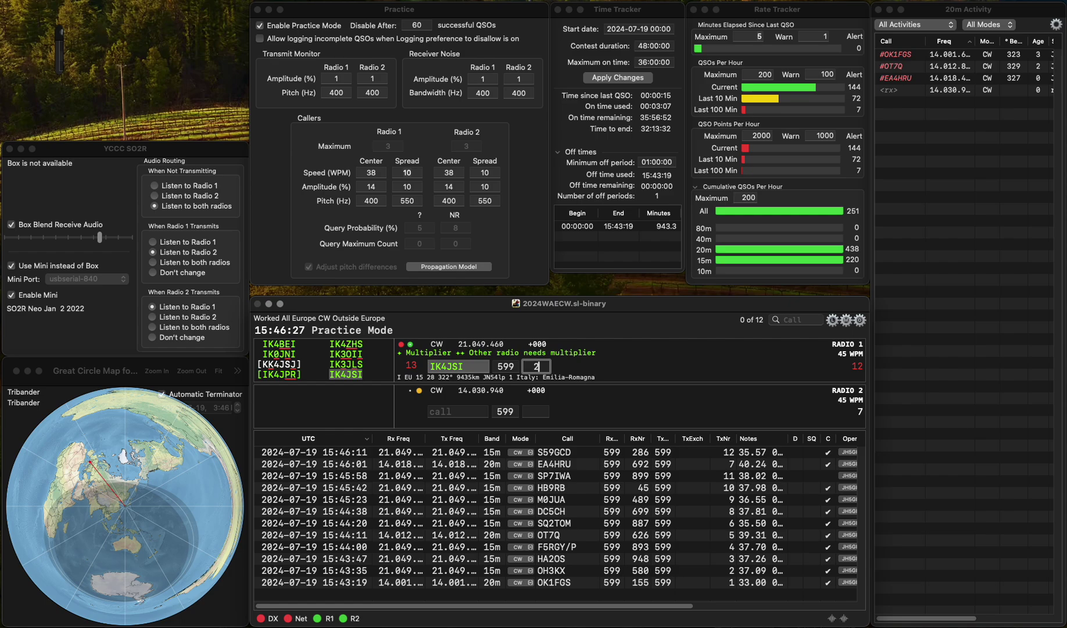
text(279)
key(Return)
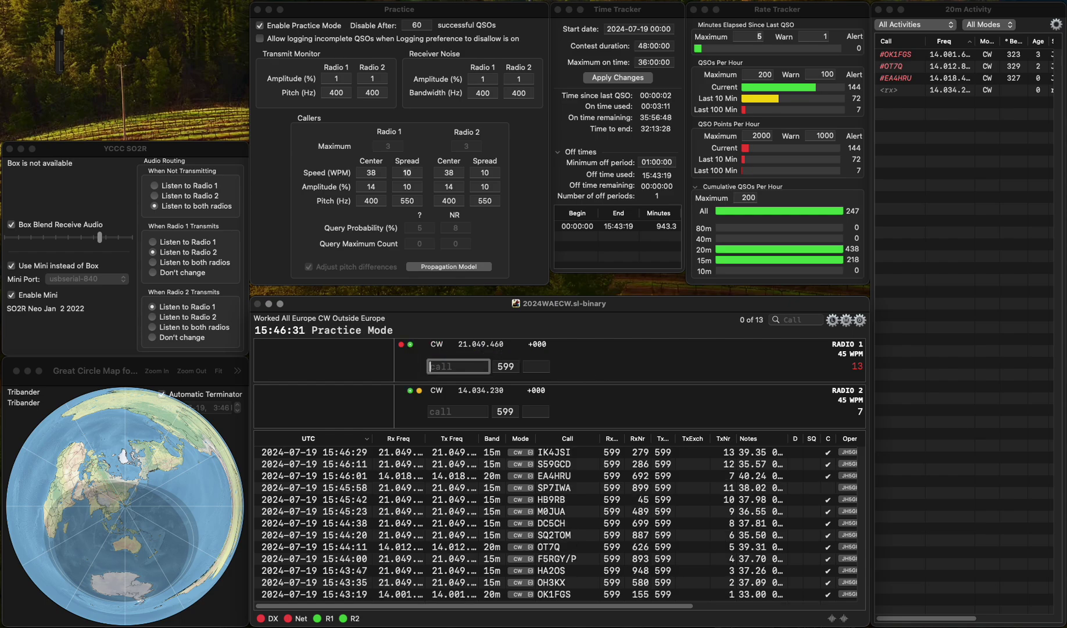
- Log GB2TD with received exchange 631
text(GB2TD)
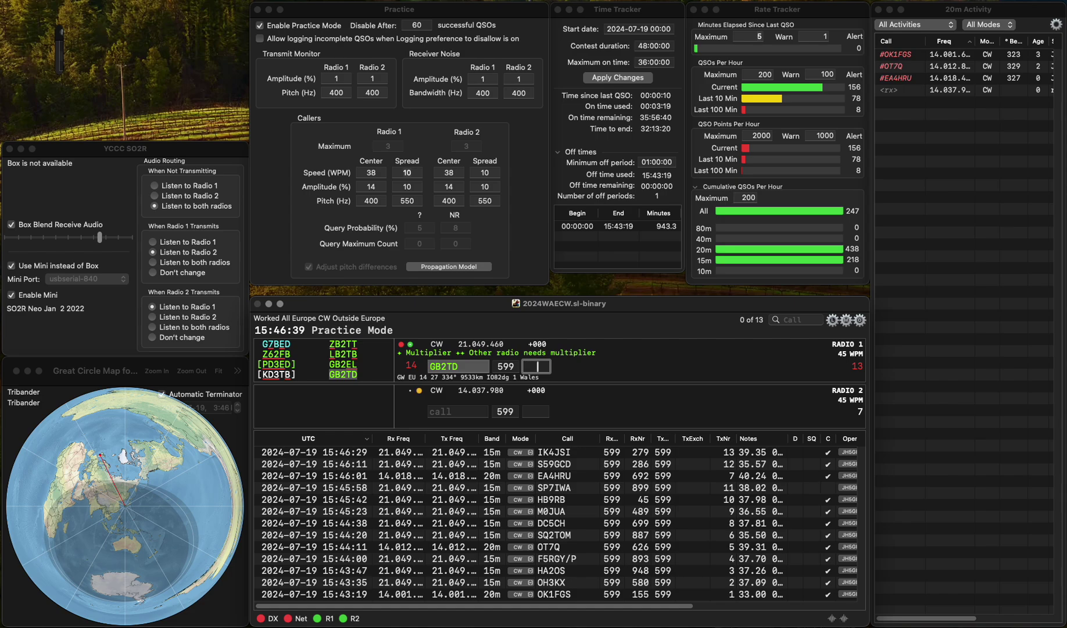
text(31)
key(Return)
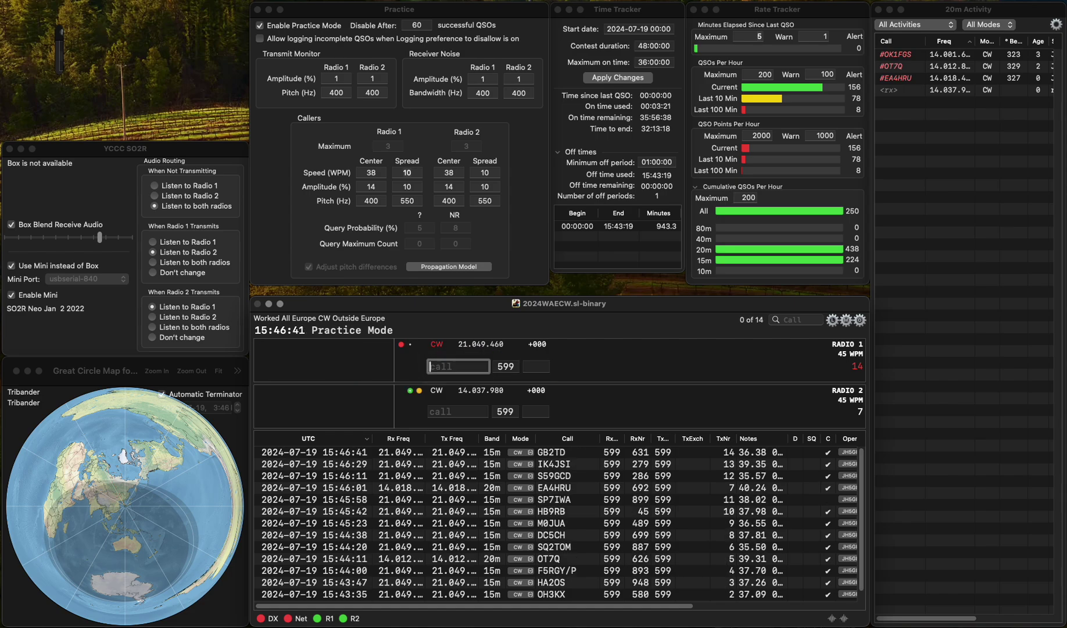
click(458, 411)
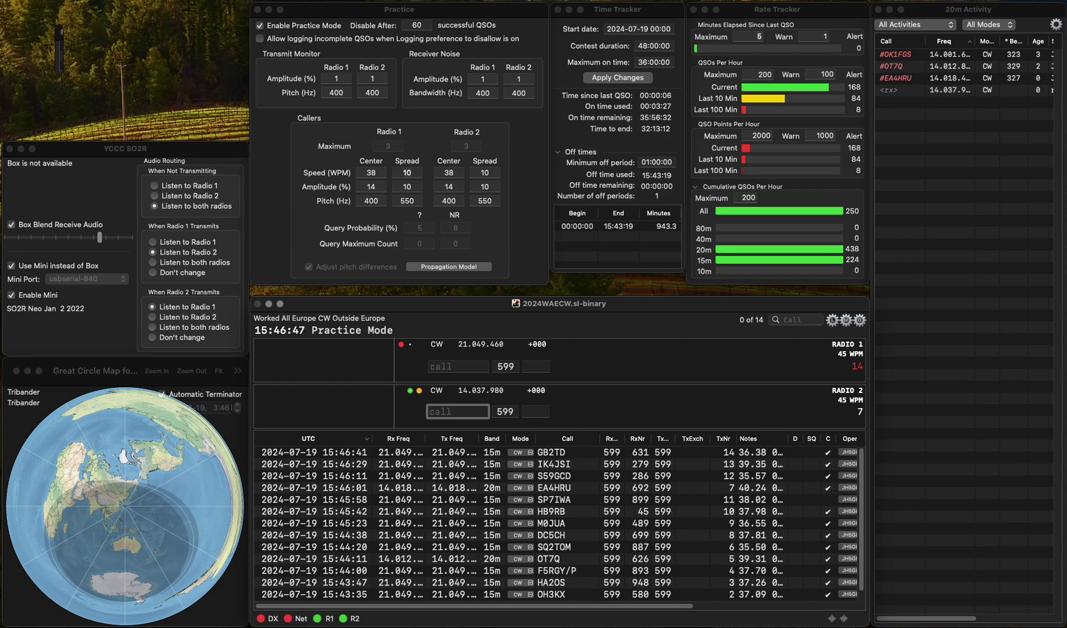
key(grave)
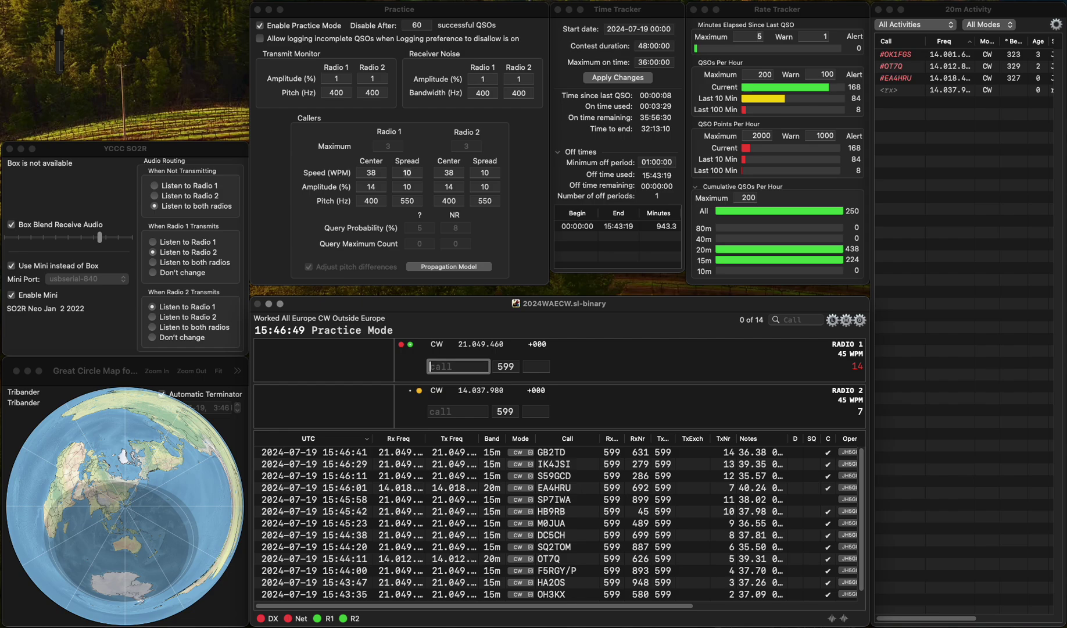
text(IK6ZDC)
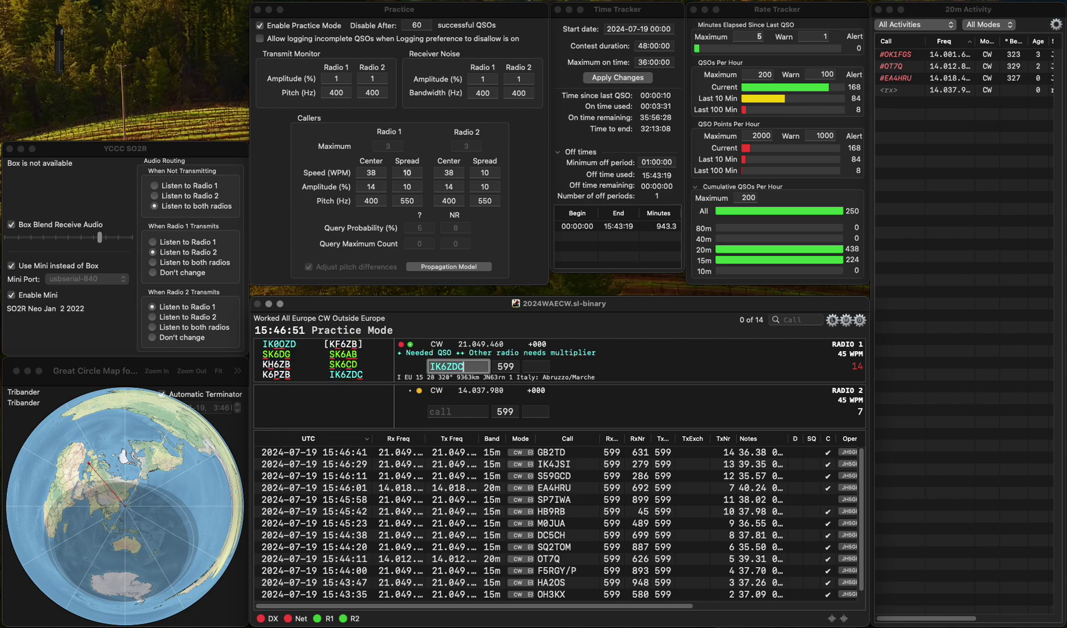
key(Return)
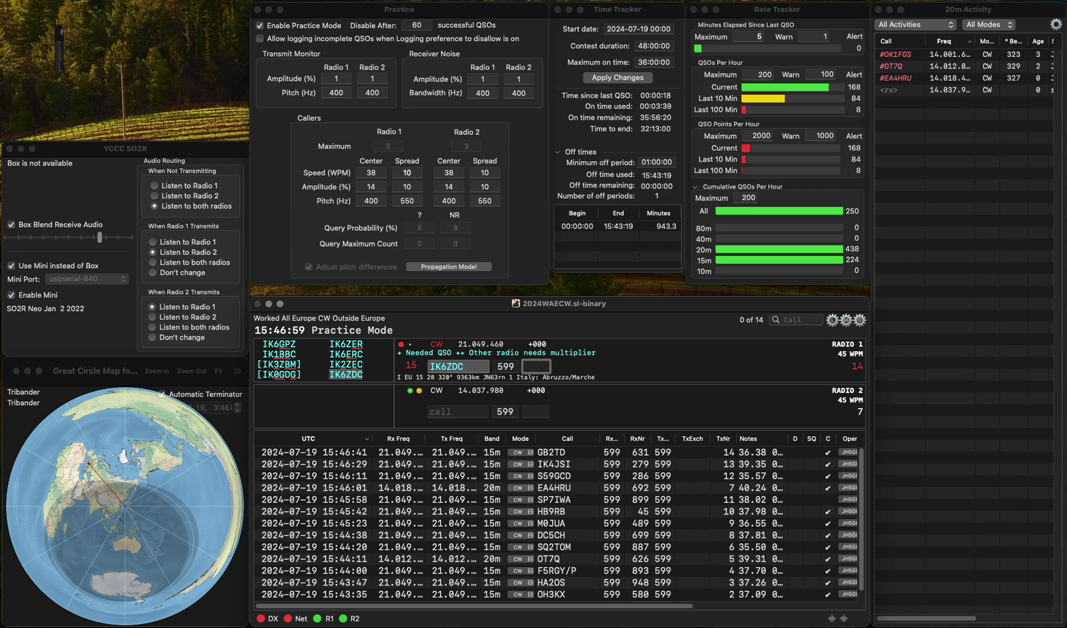
text(760)
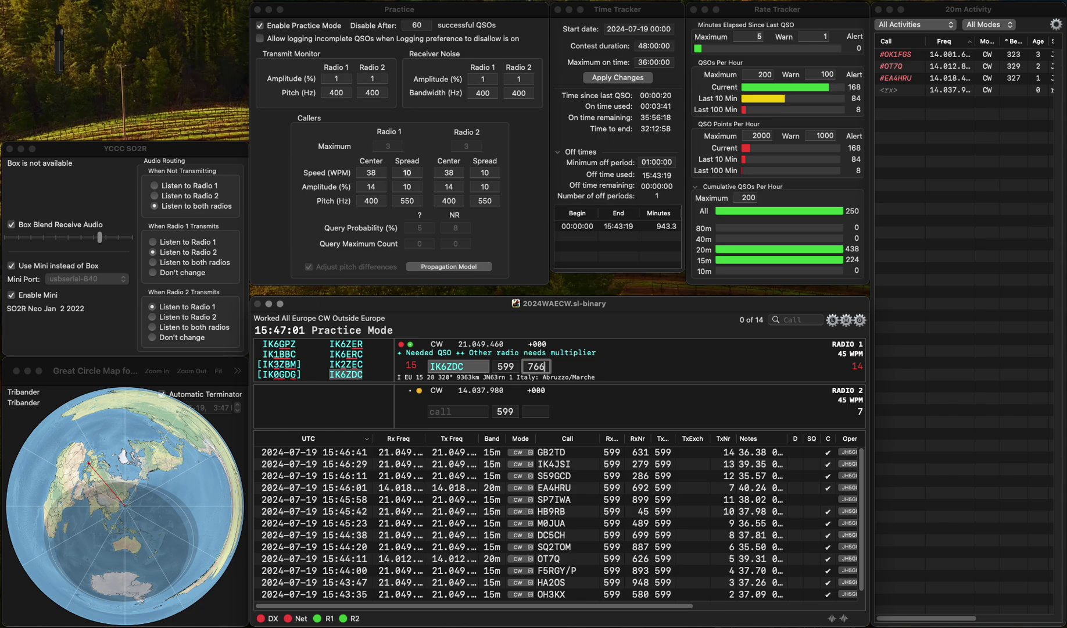
key(BackSpace)
text(8)
key(Return)
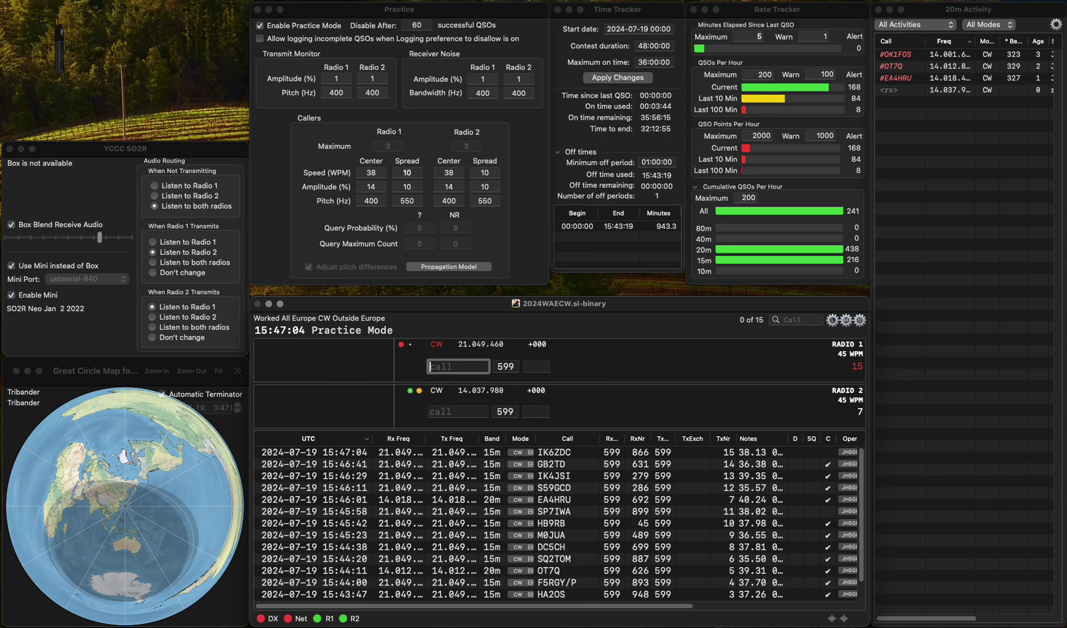
text(OT1DOS)
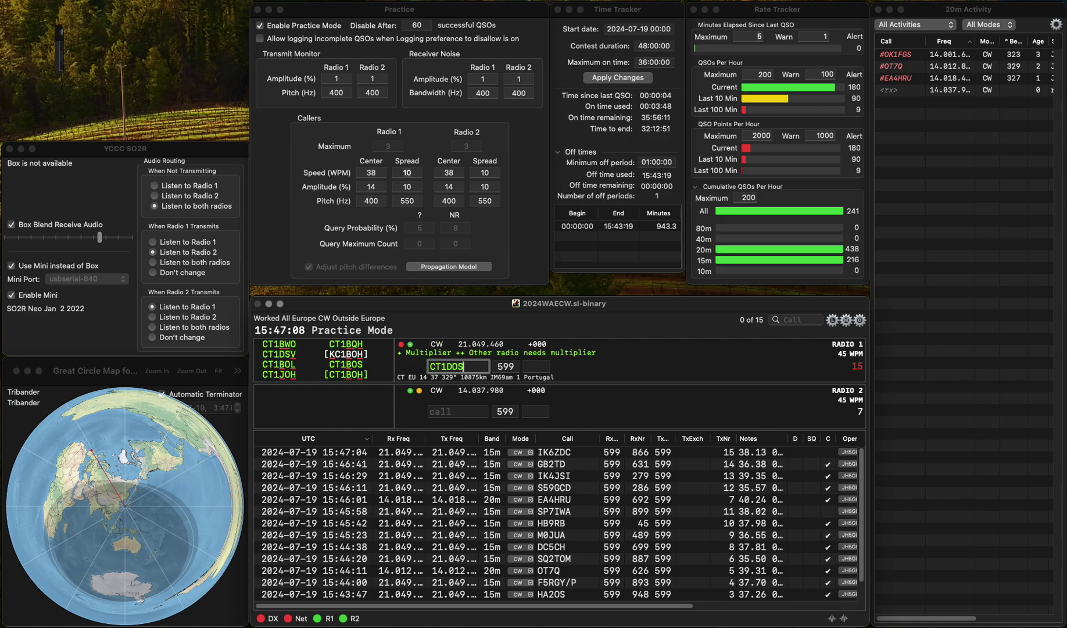
key(BackSpace)
key(BackSpace)
key(BackSpace)
text(H)
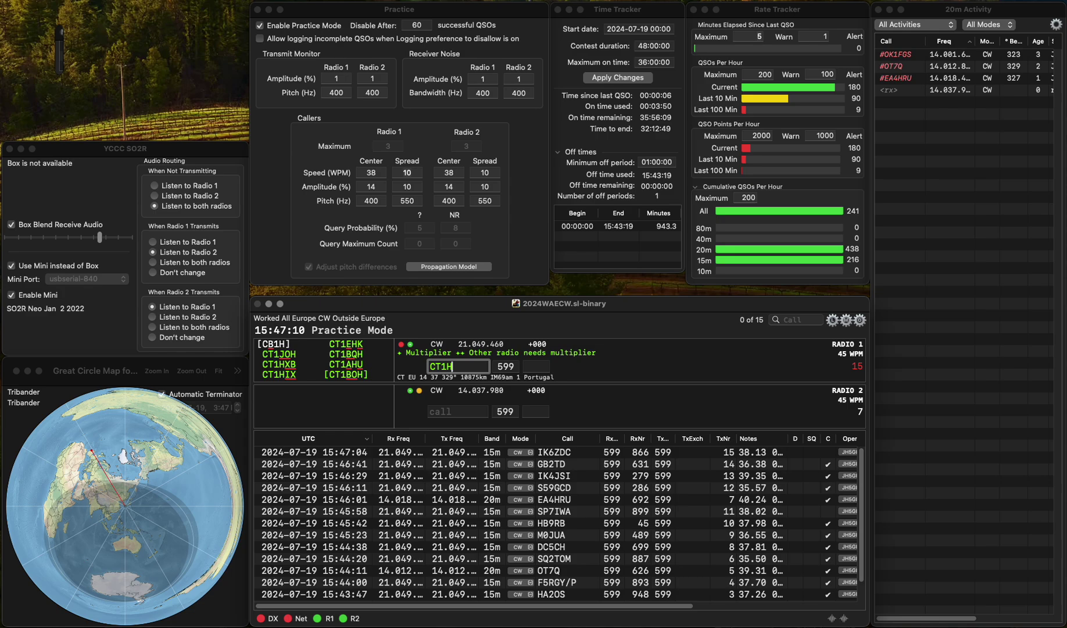
key(Down)
text(EA5FGK)
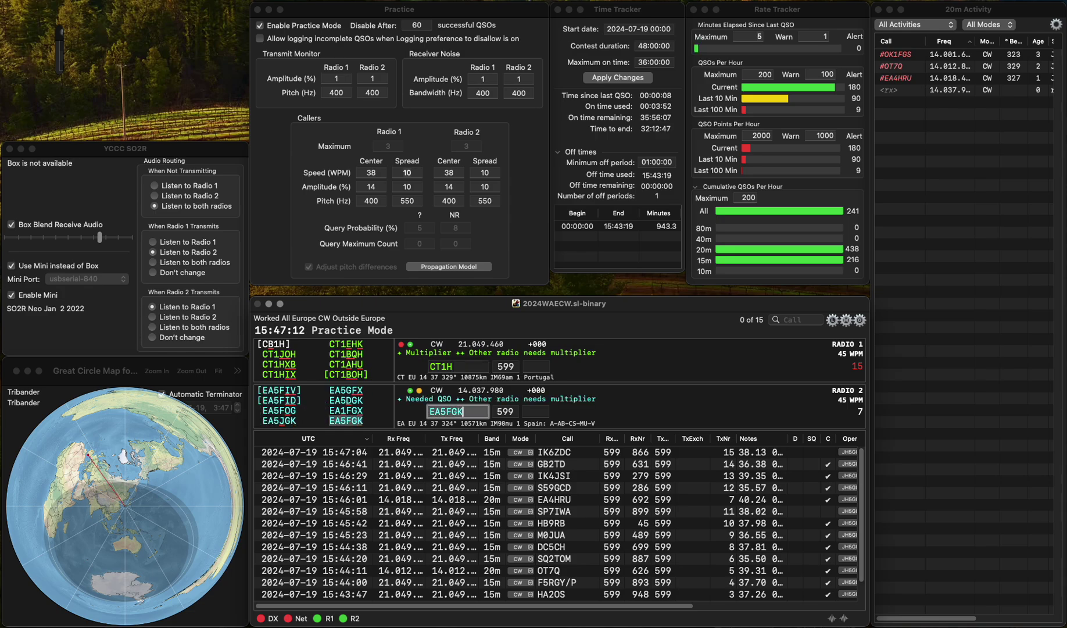
key(Return)
key(BackSpace)
text(B)
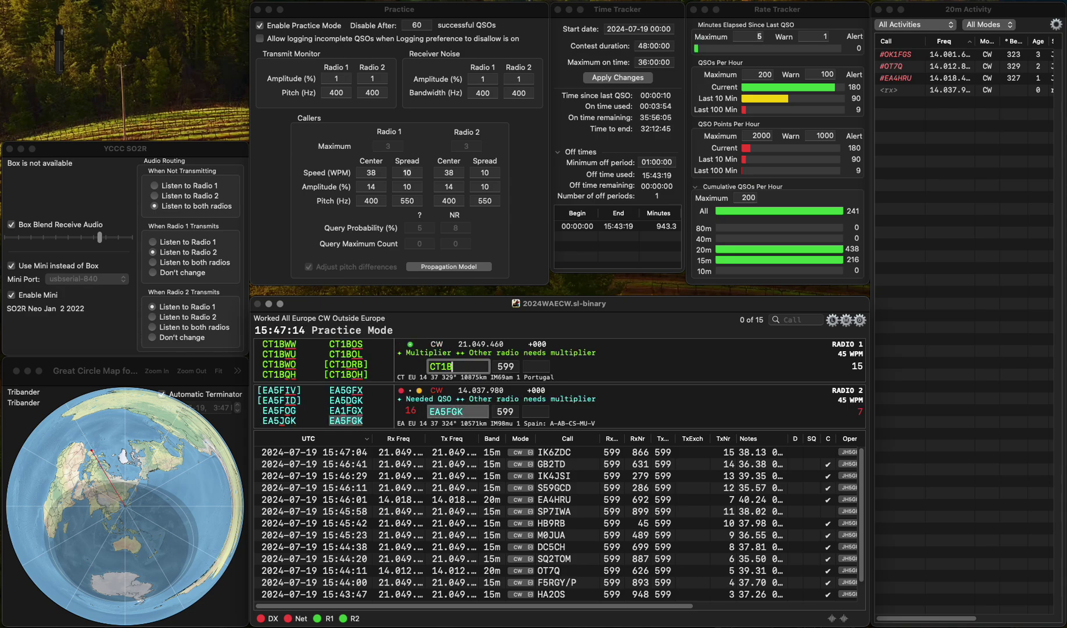
text(OH)
key(Return)
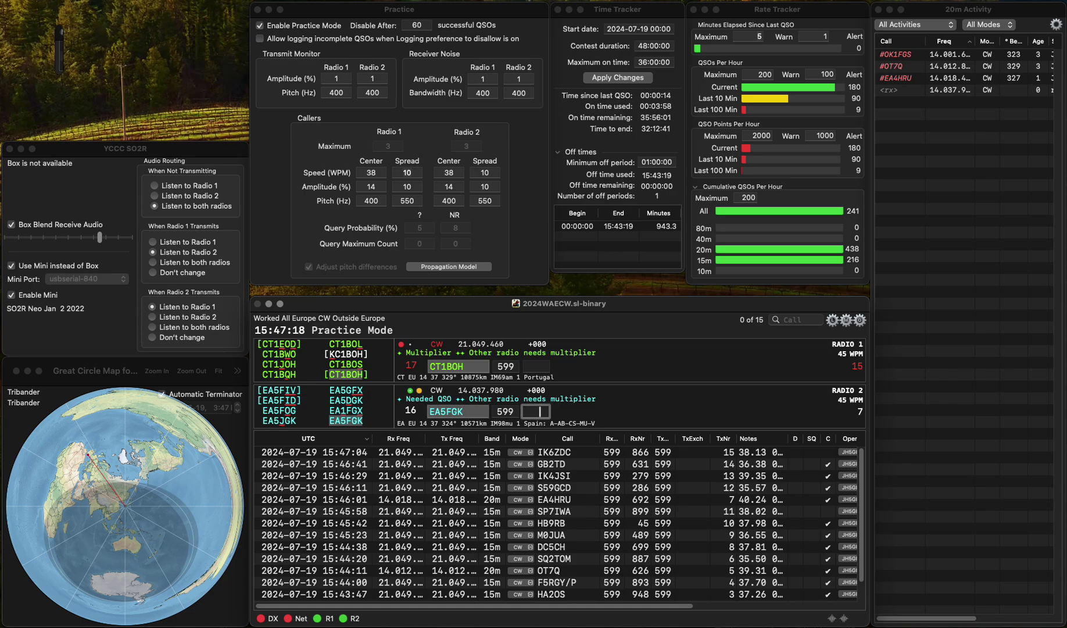
text(355)
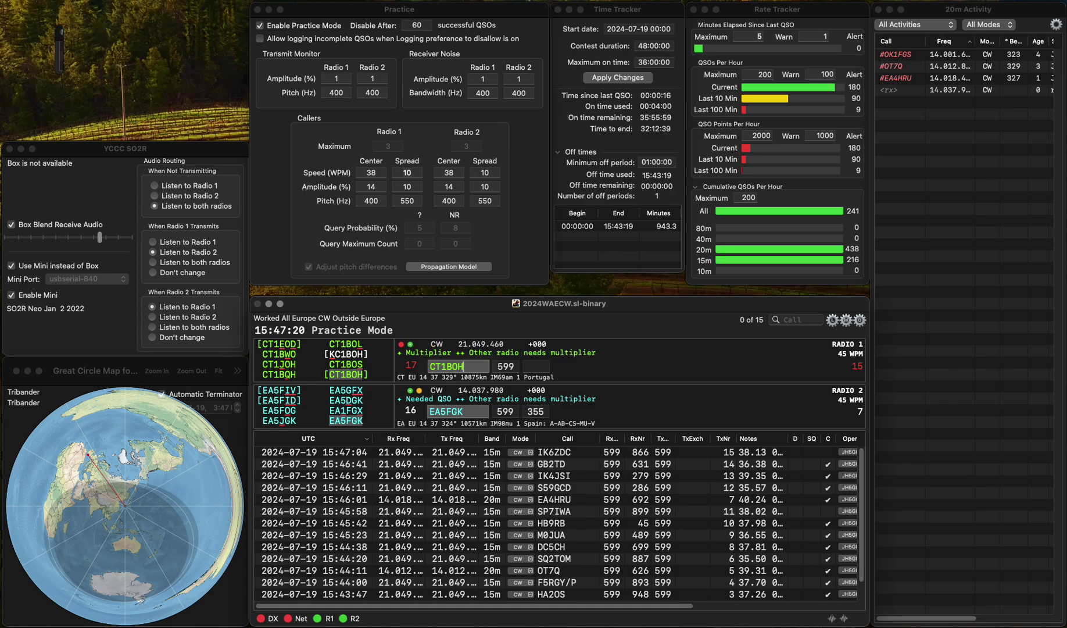
key(Tab)
key(Return)
key(Tab)
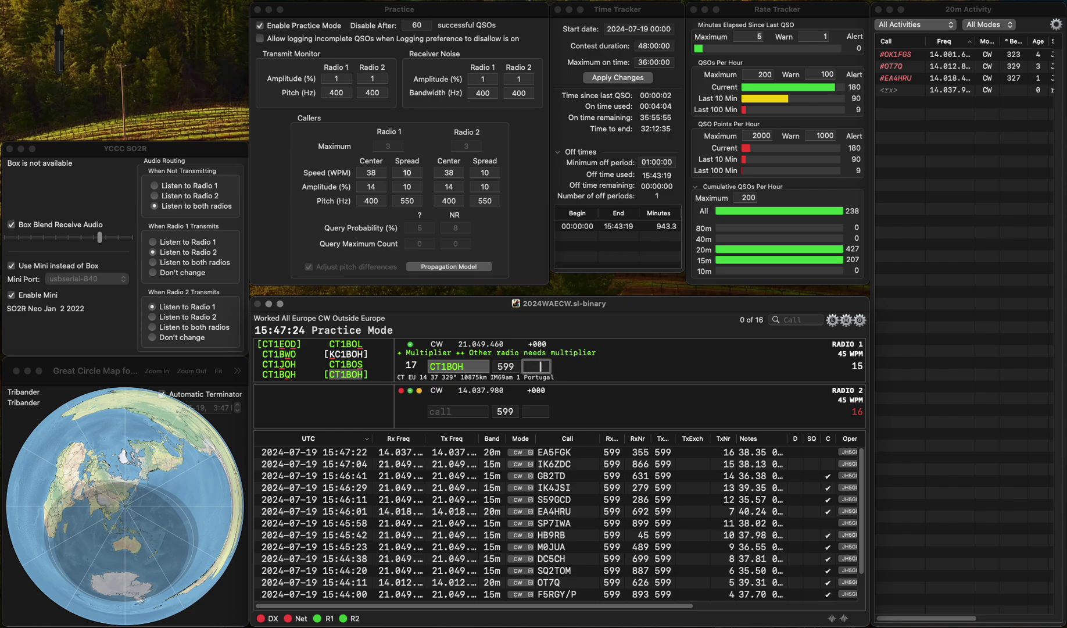
text(85)
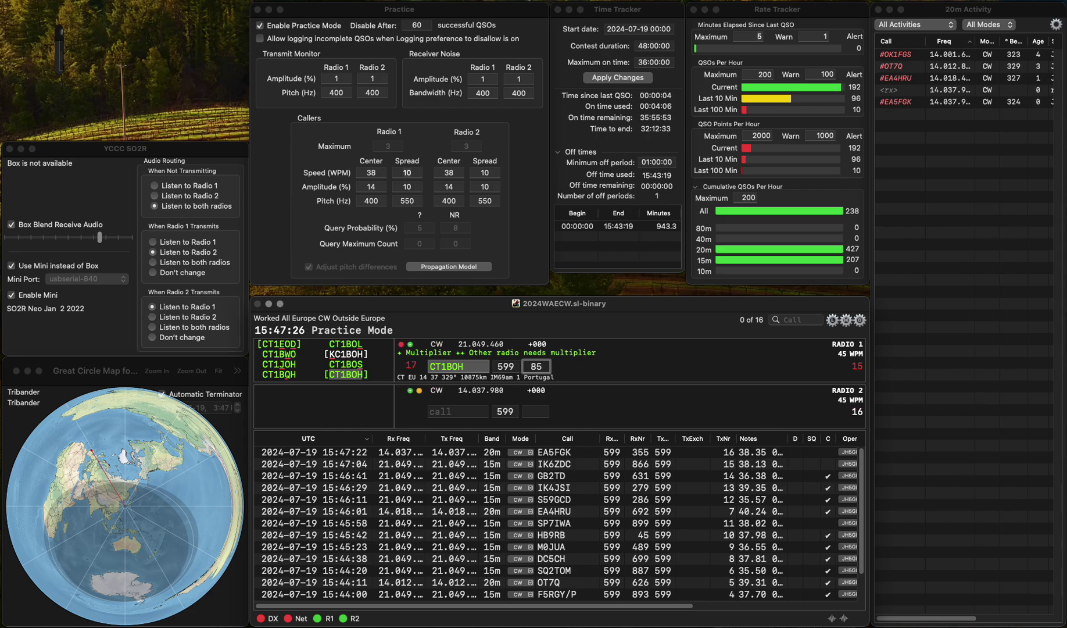
key(Return)
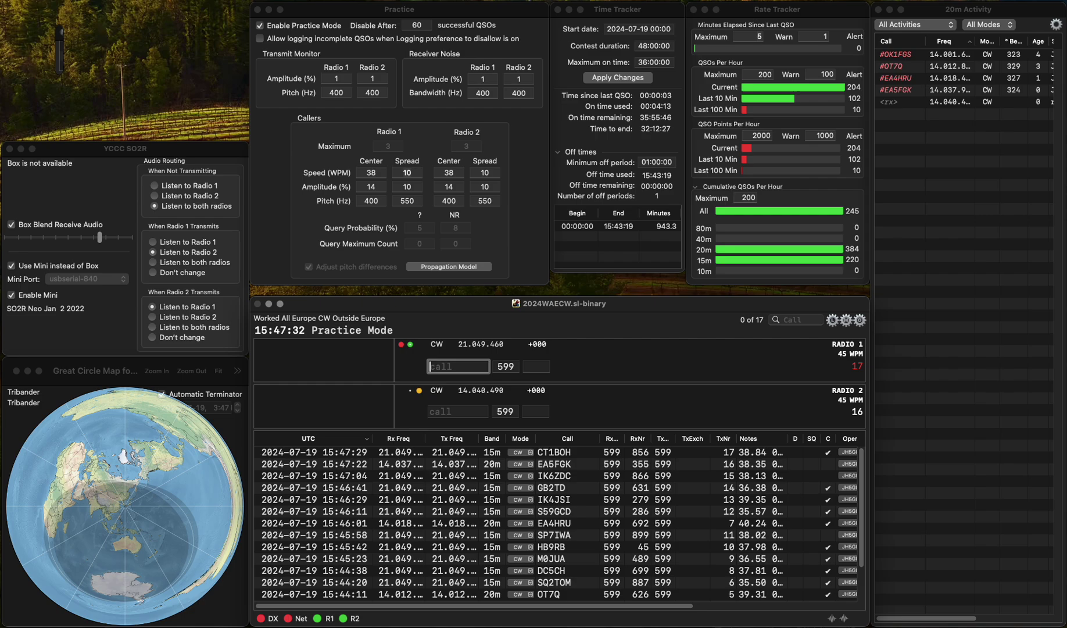
text(SM2A)
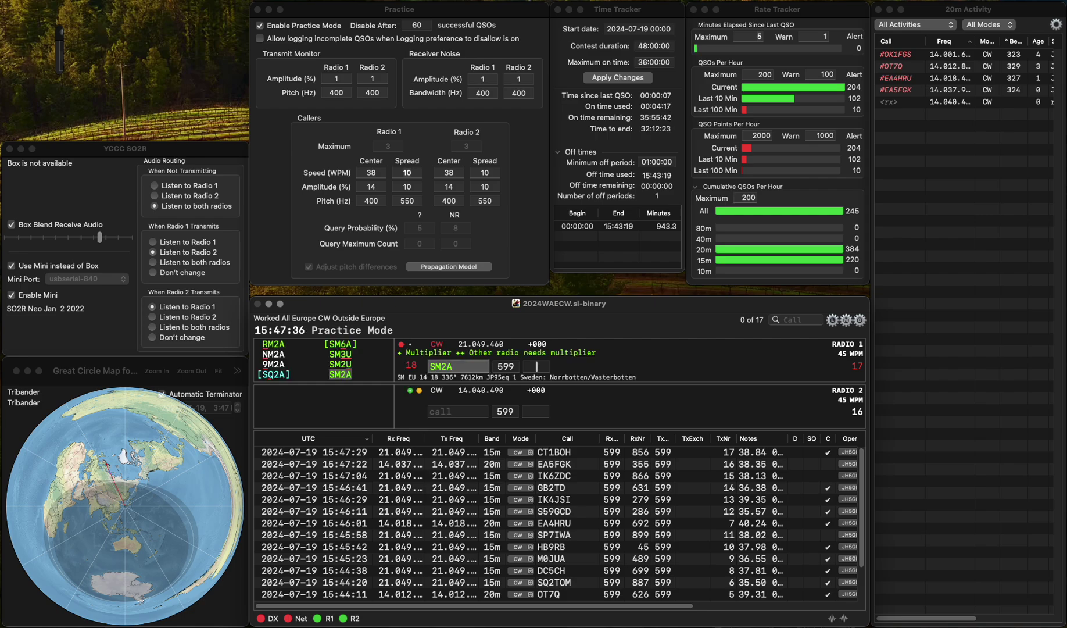
key(space)
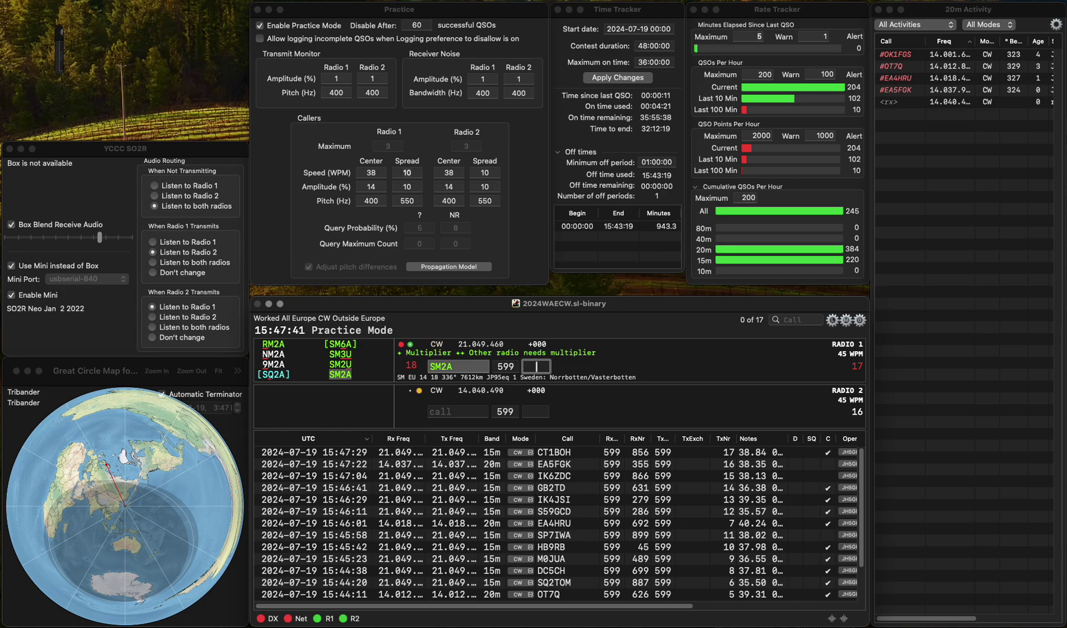
text(88)
key(Return)
key(Down)
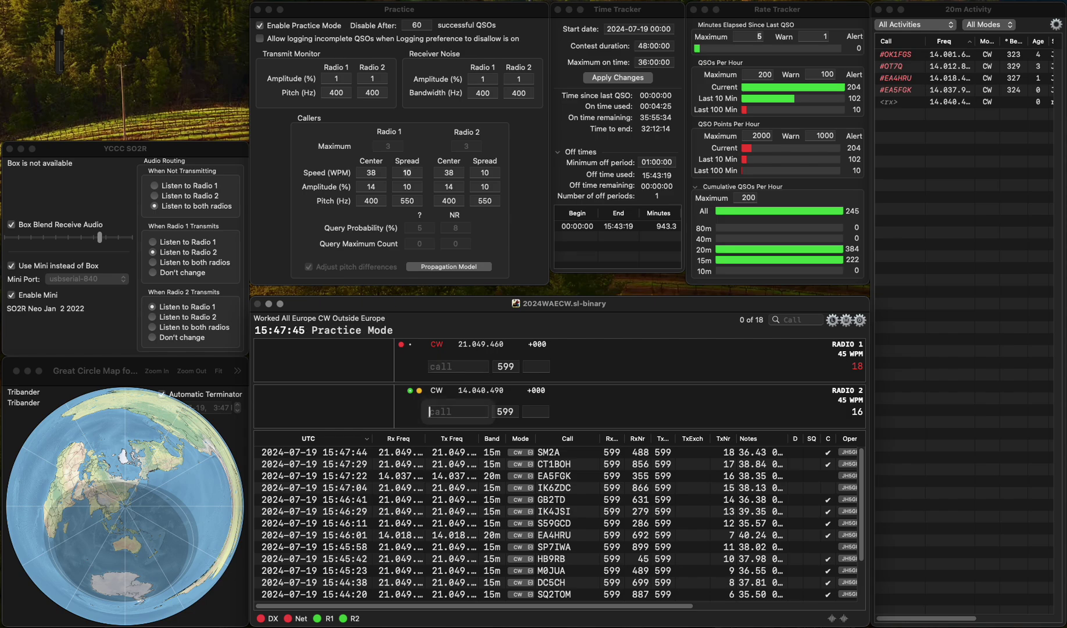
text(OH4BCH)
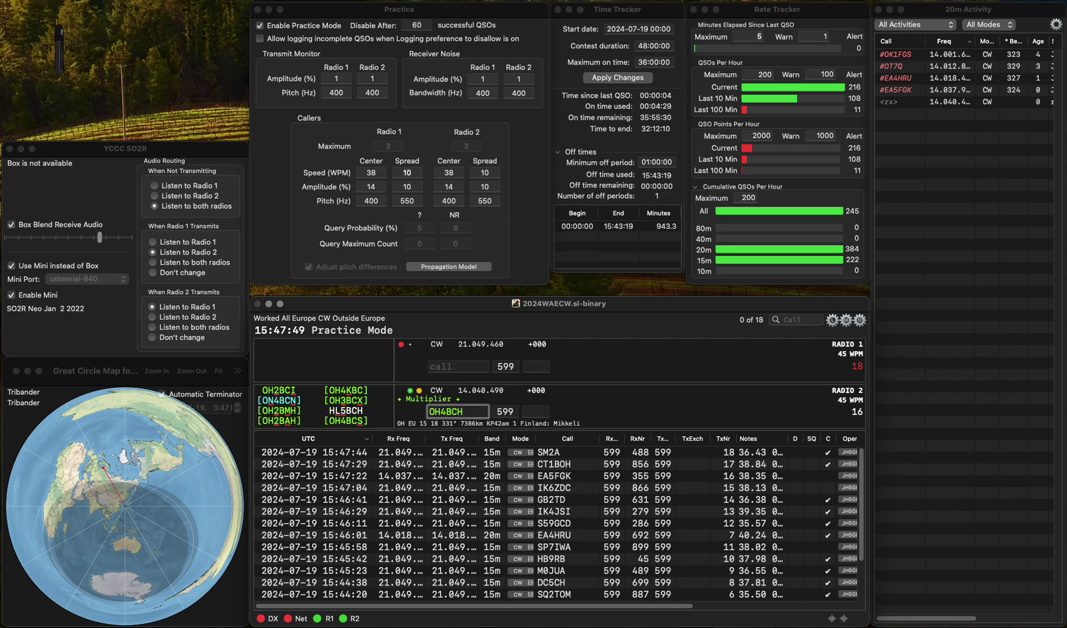
key(BackSpace)
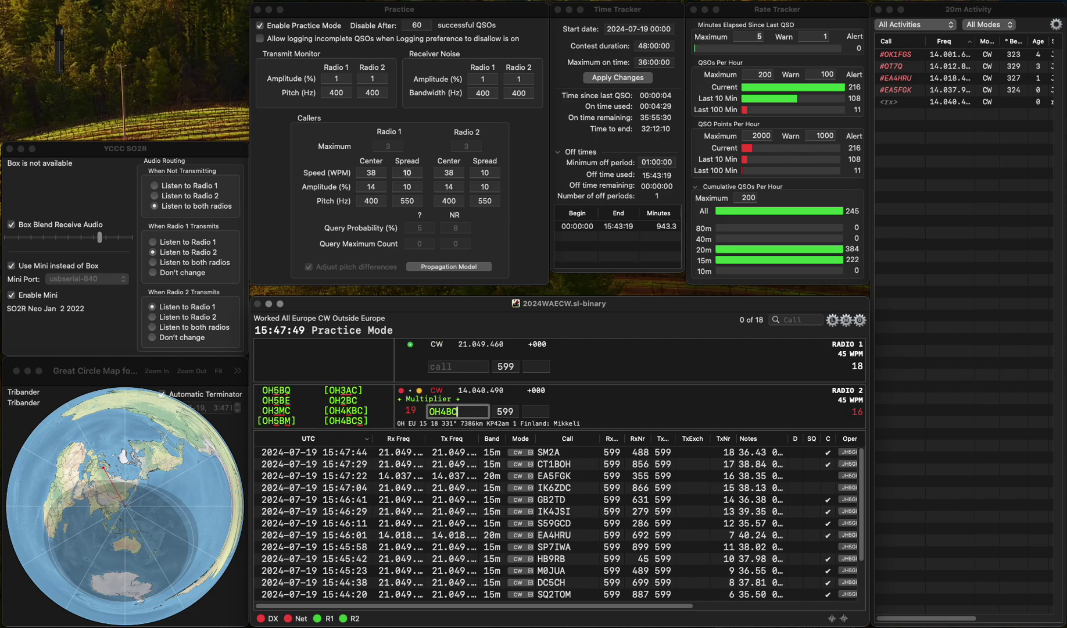
text(S)
key(Return)
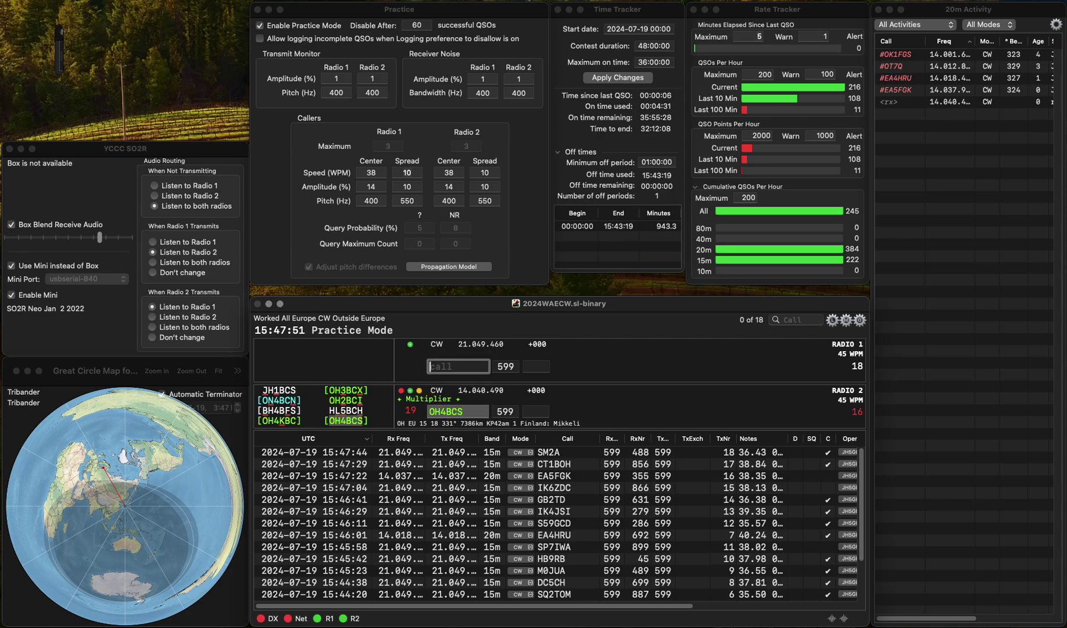
key(Tab)
key(space)
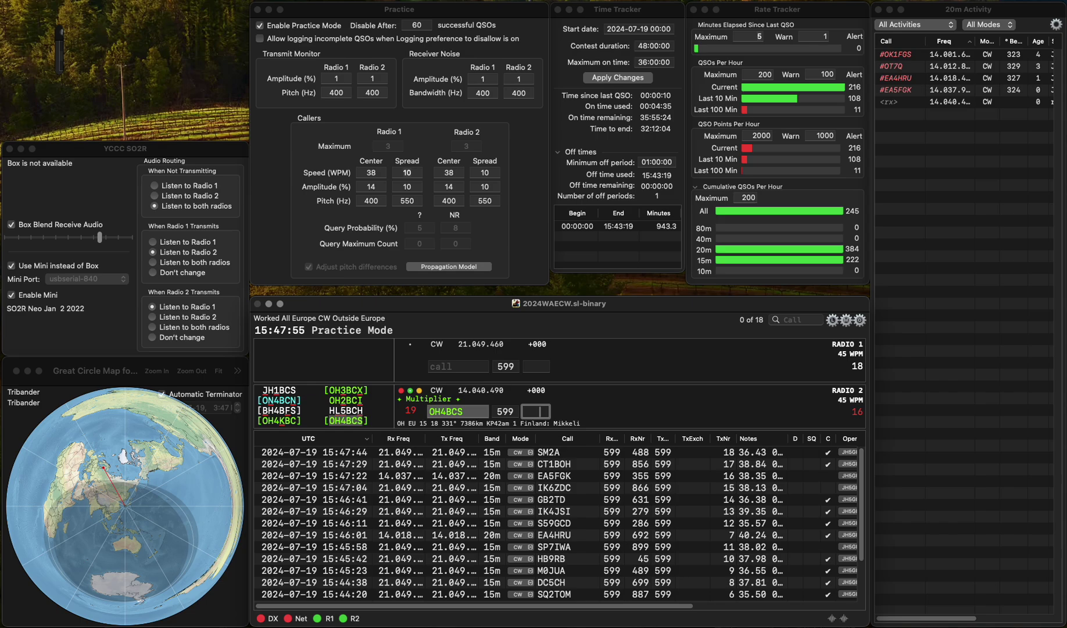
key(Return)
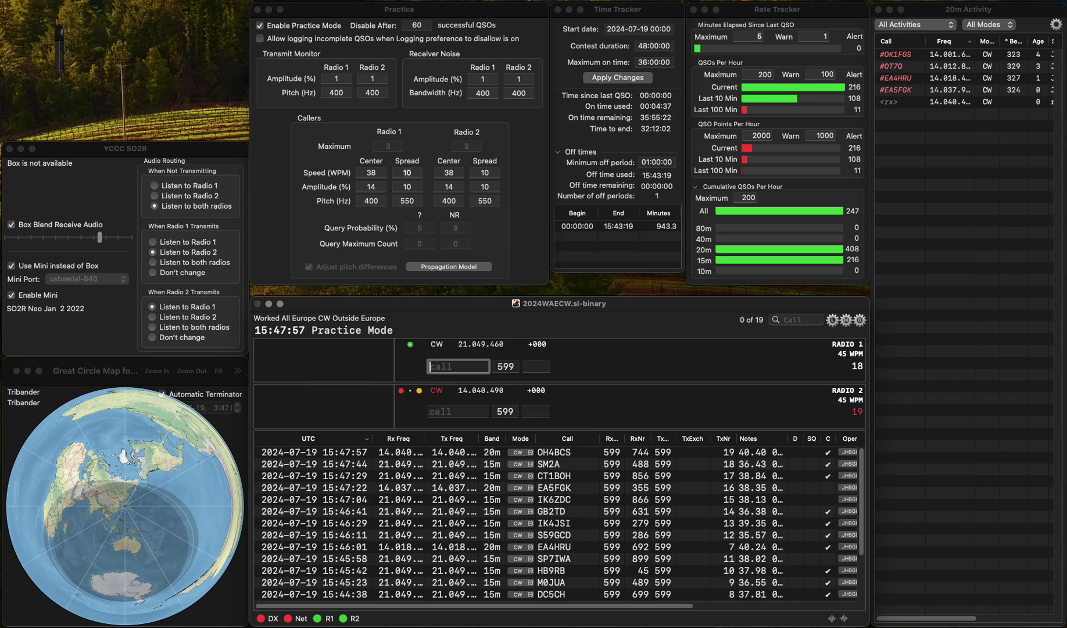
text(I43)
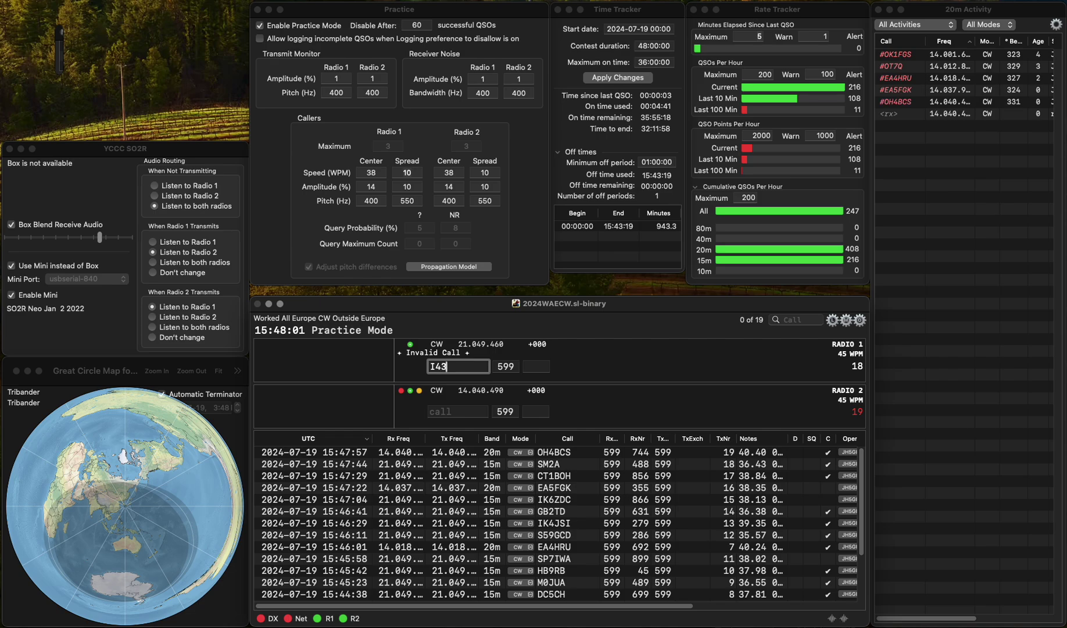
text(B)
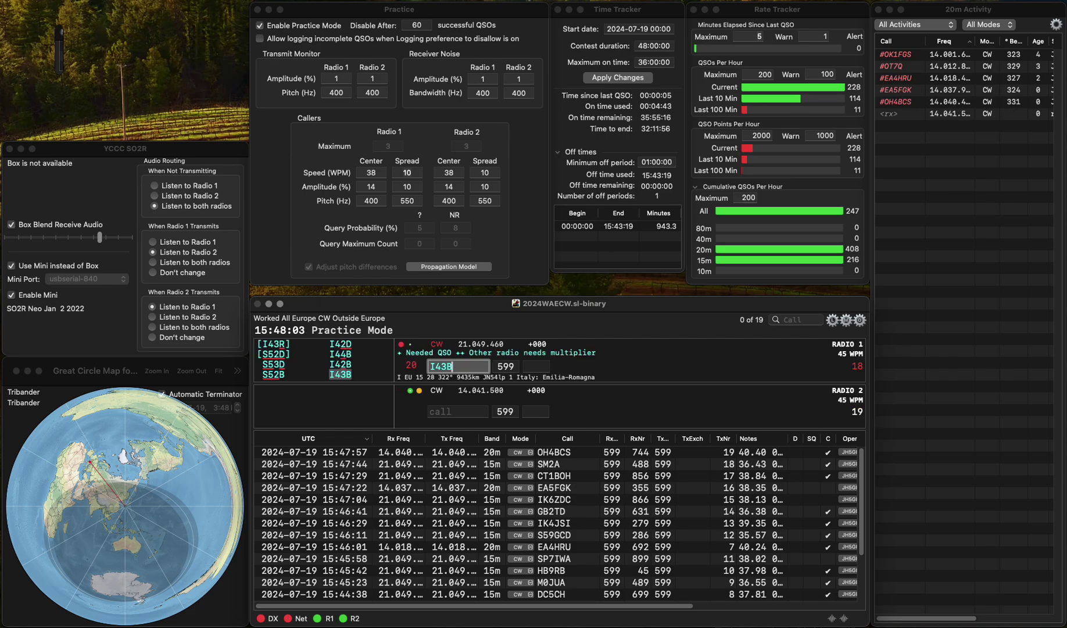
key(Return)
text(4)
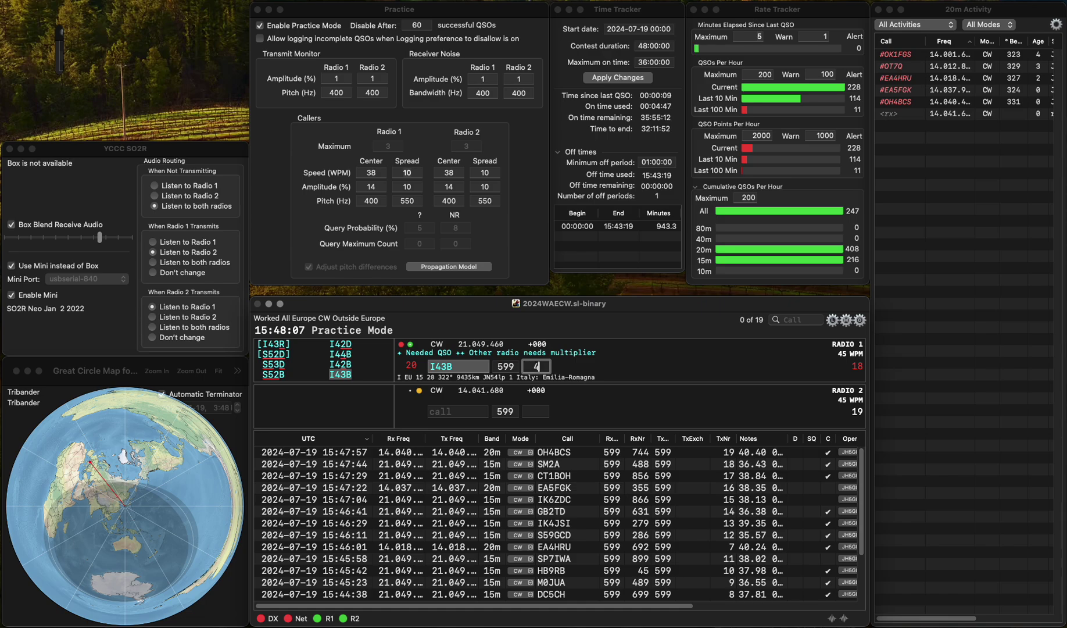
text(06)
key(Return)
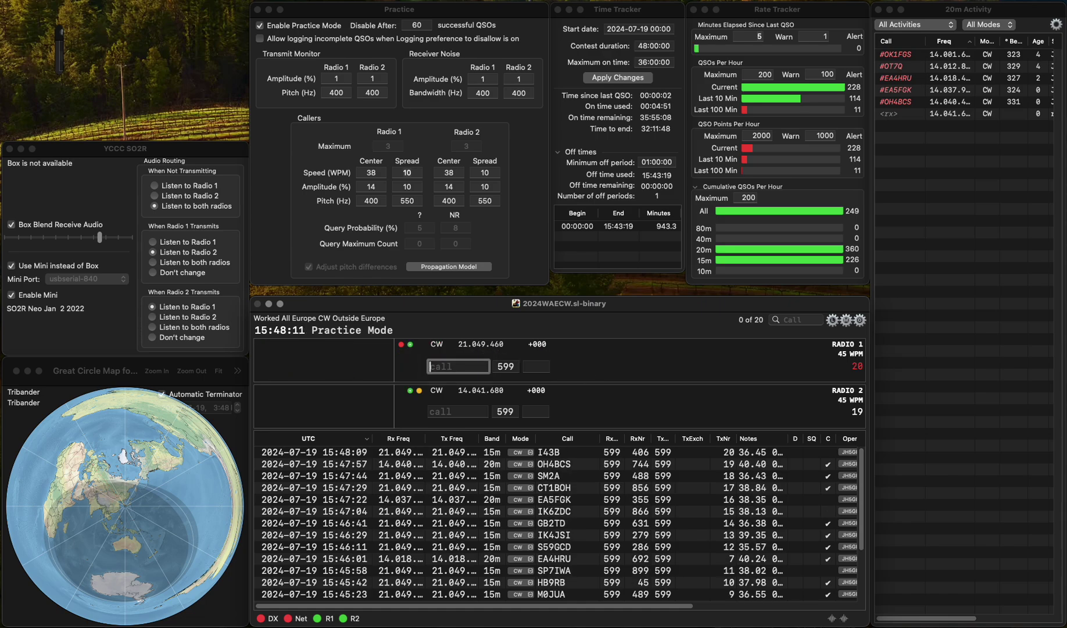
- Call RM3O on Radio 1 and HG8A on Radio 2, correcting the mistyped SG8A to HG8A
text(RM3O)
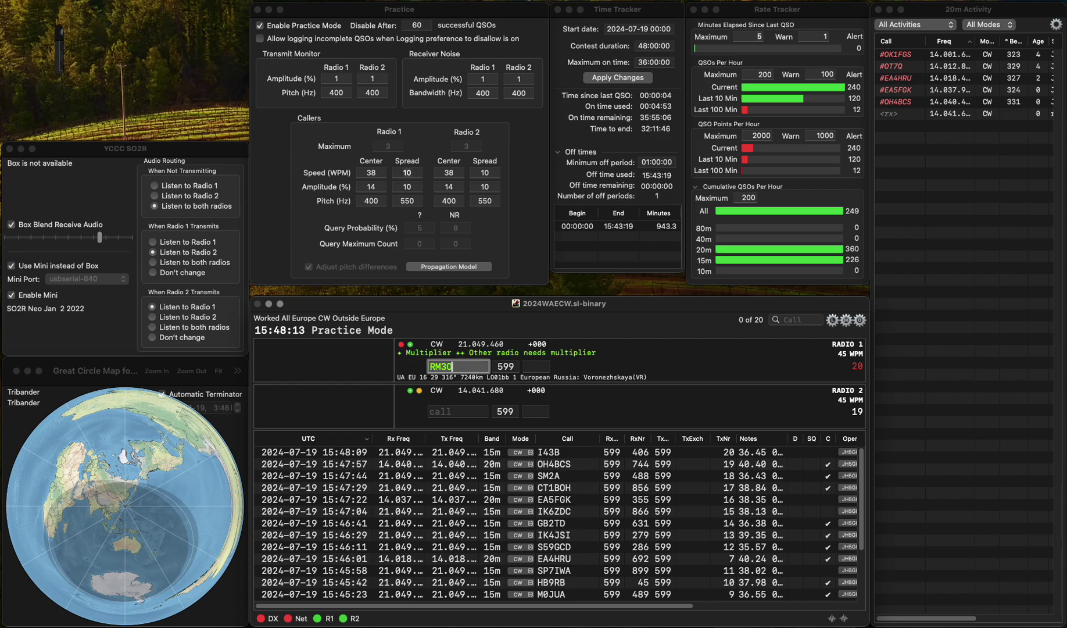
key(Return)
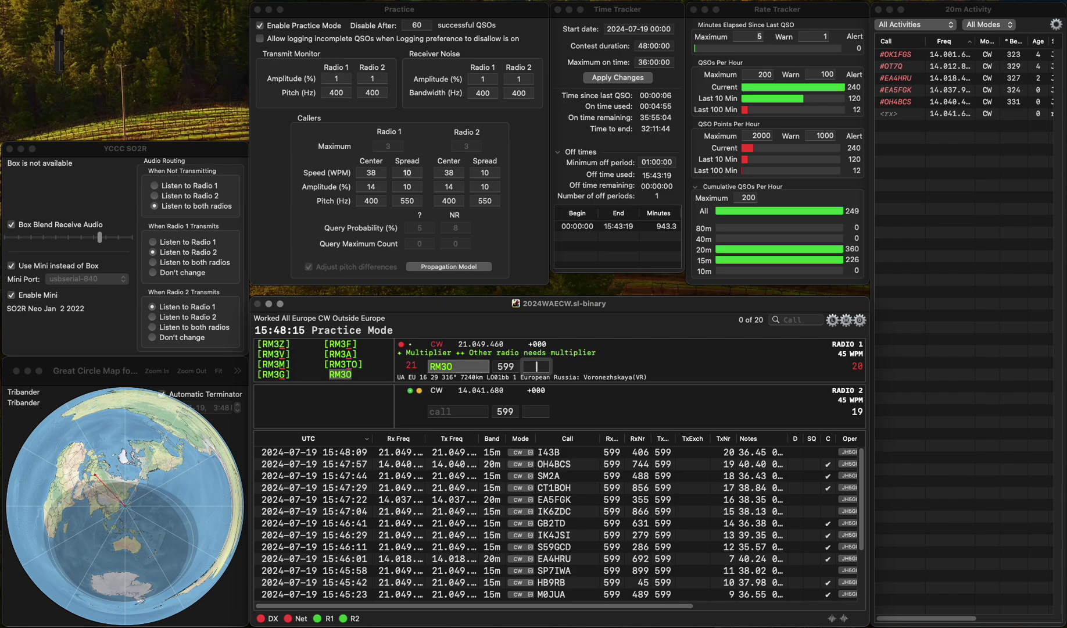
key(Tab)
text(SG8A)
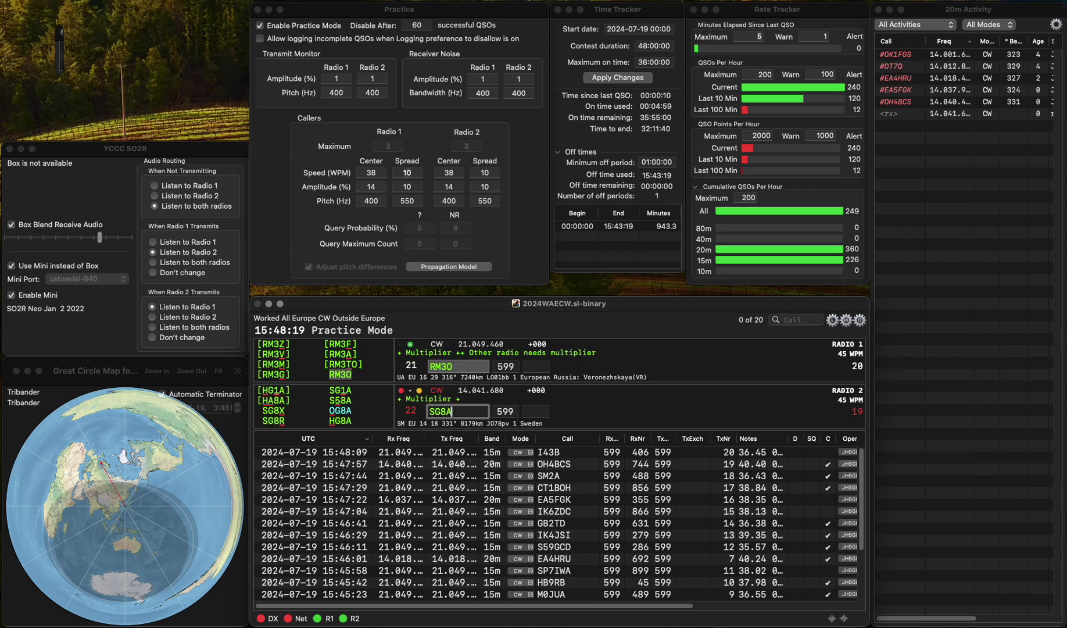
key(Tab)
key(Return)
key(Tab)
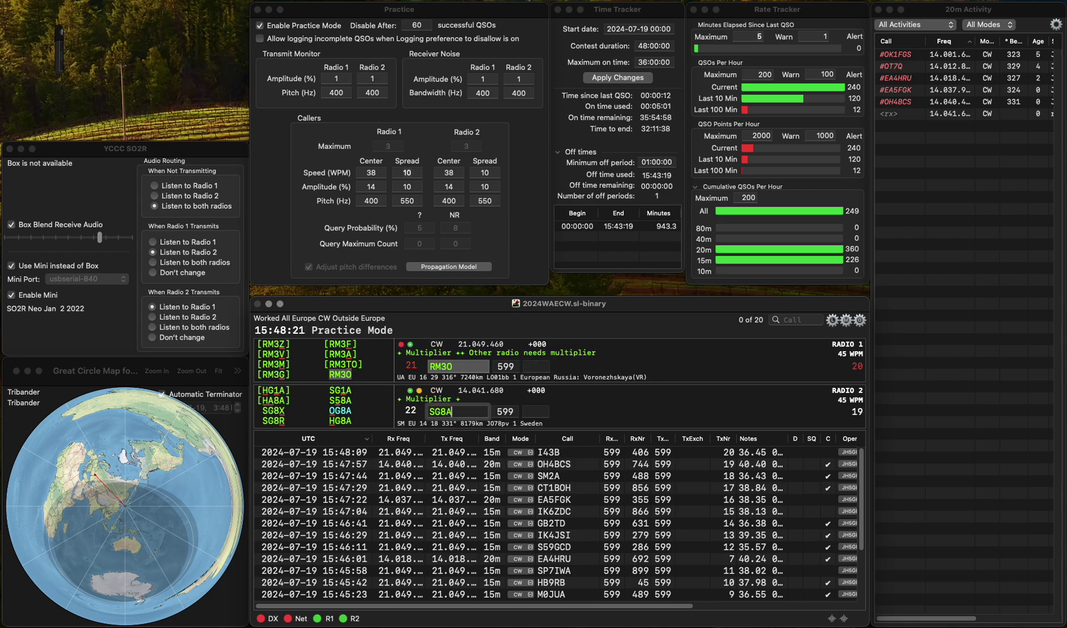
key(Left)
key(Left)
key(Left)
key(BackSpace)
text(H)
key(space)
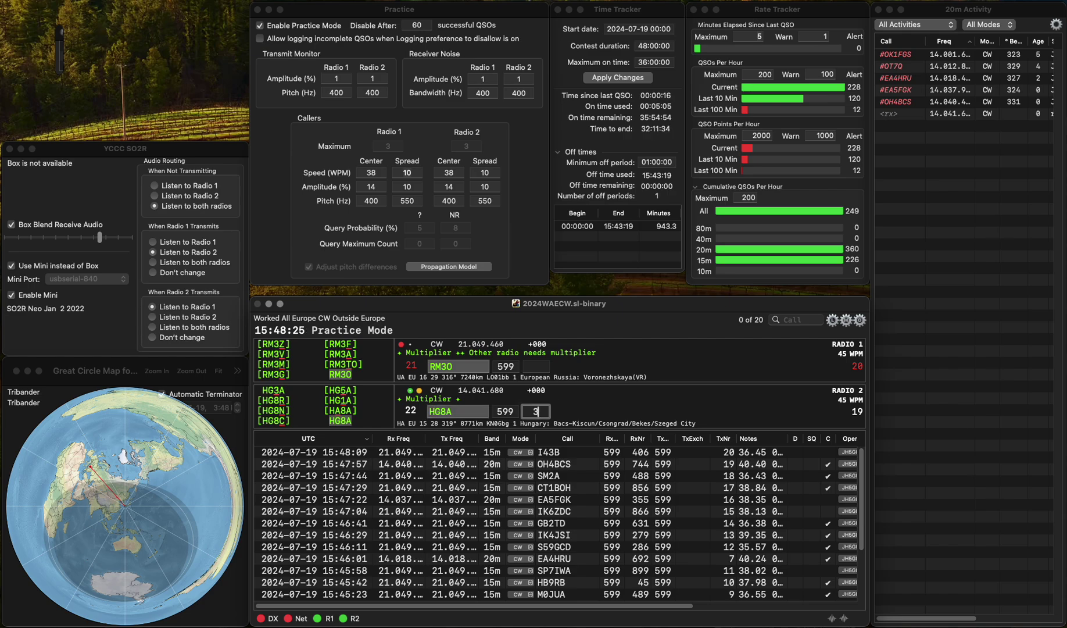
- Log HG8A with exchange 326 and RM3O with exchange 875
text(326)
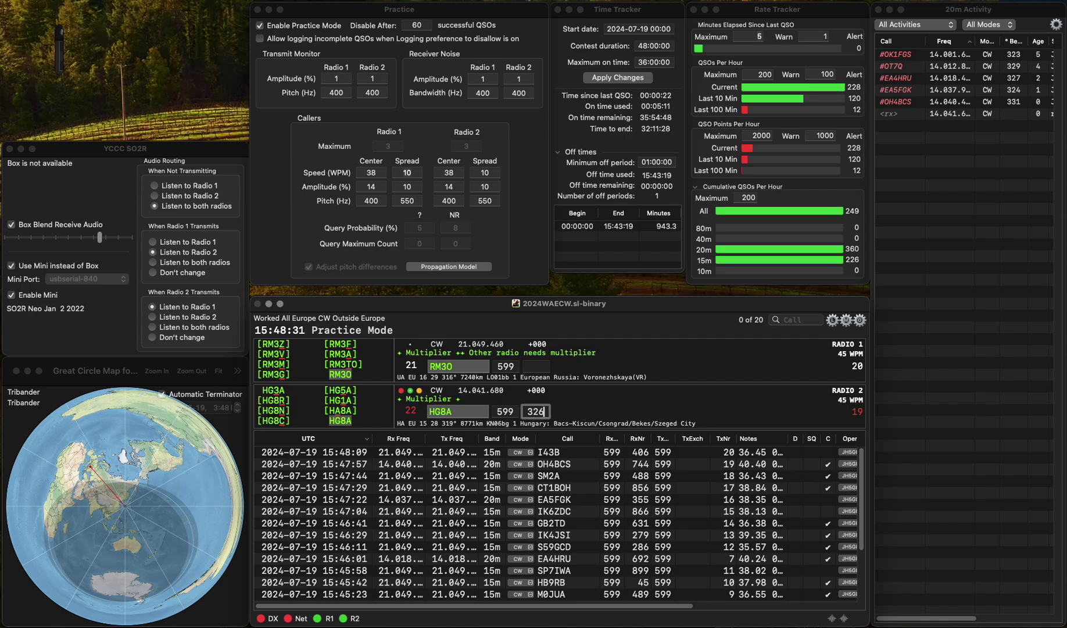
key(Return)
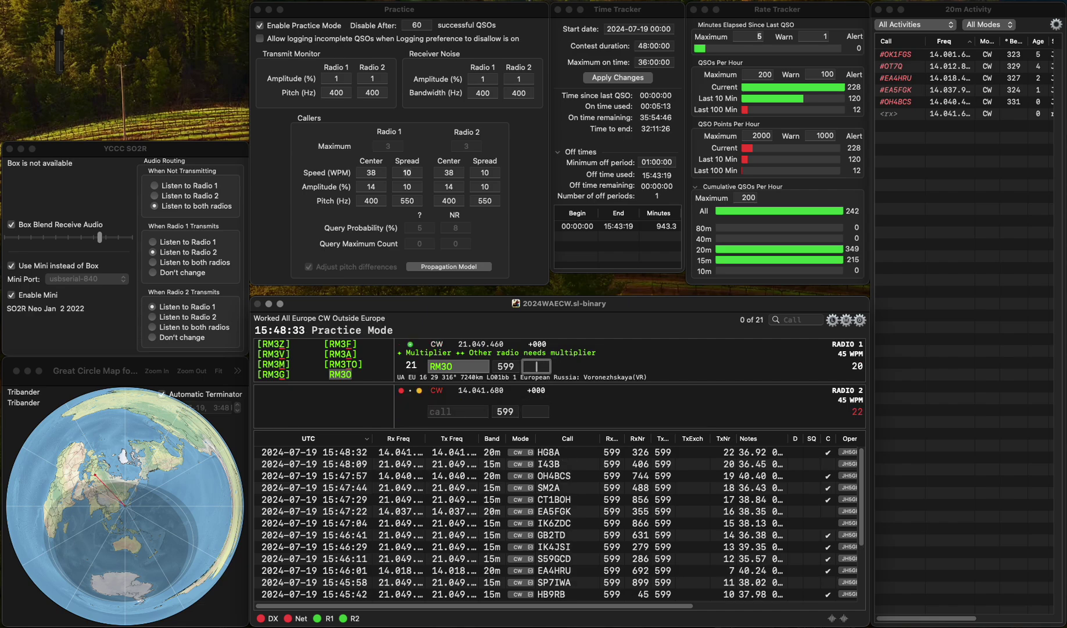
text(875)
key(Return)
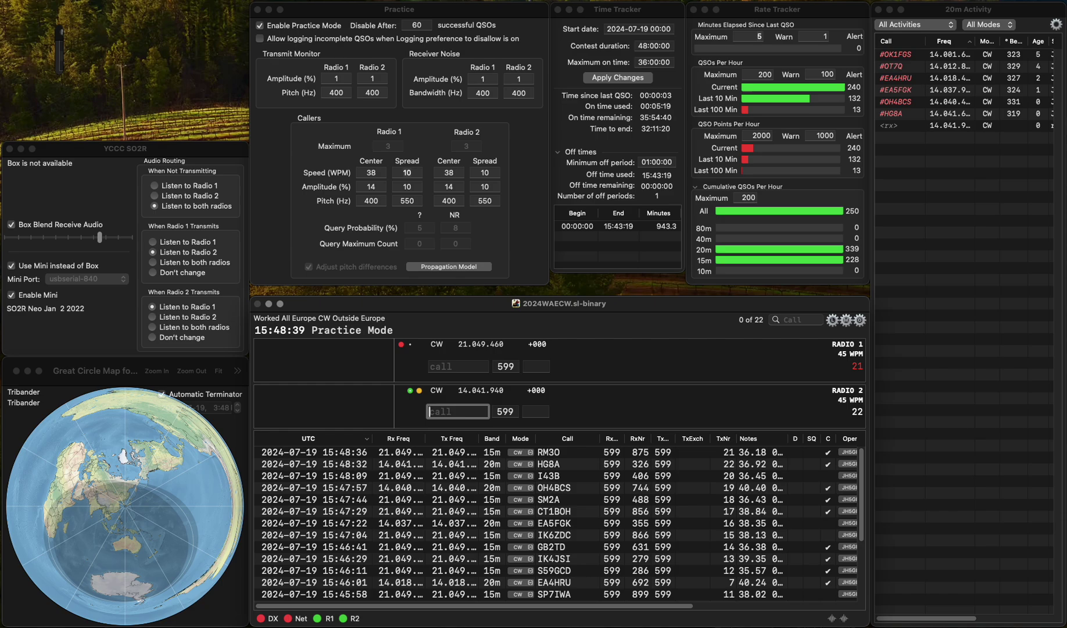
text(SP3CW)
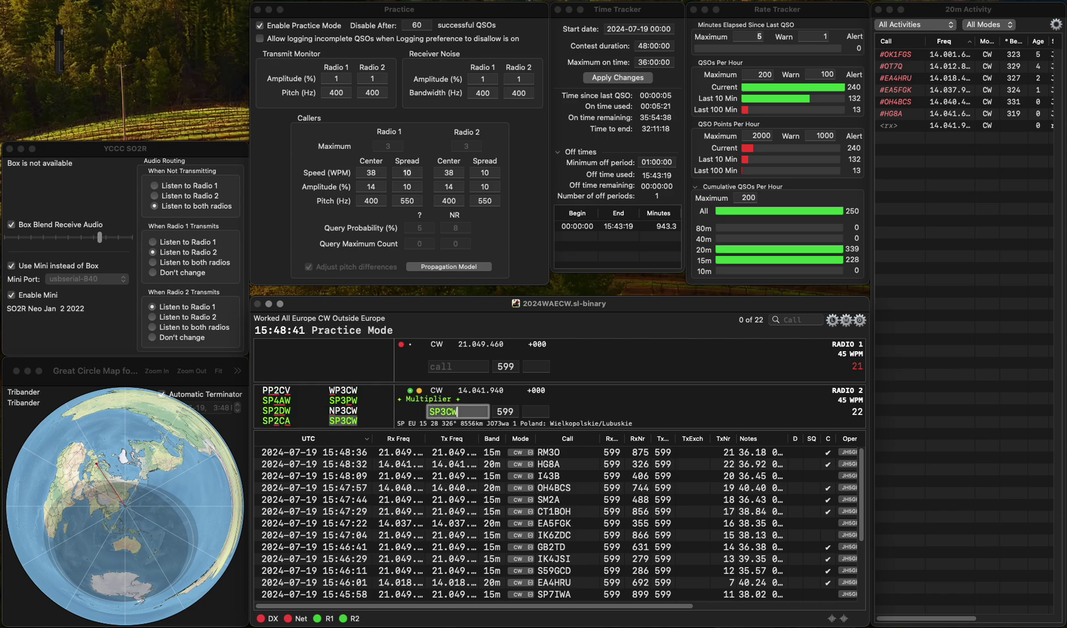
key(Return)
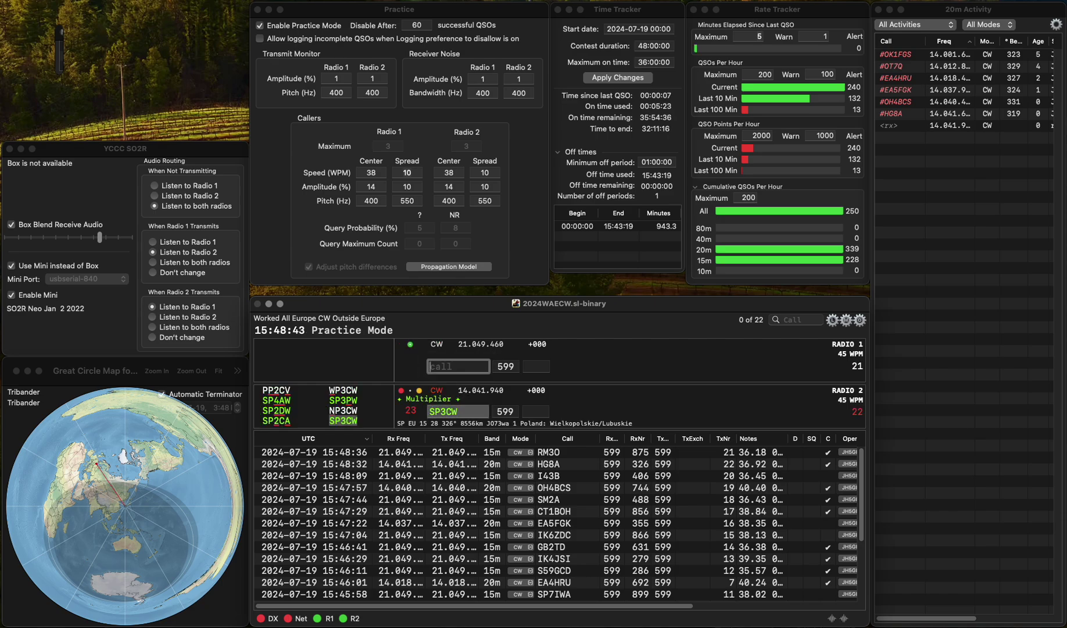
text(EA1EVA)
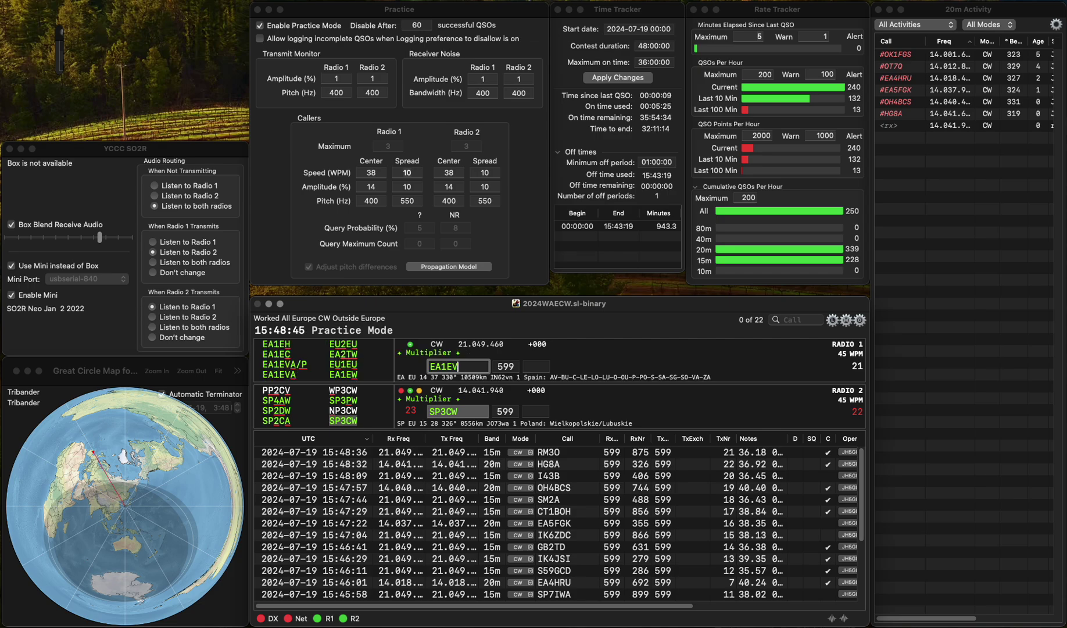
key(Return)
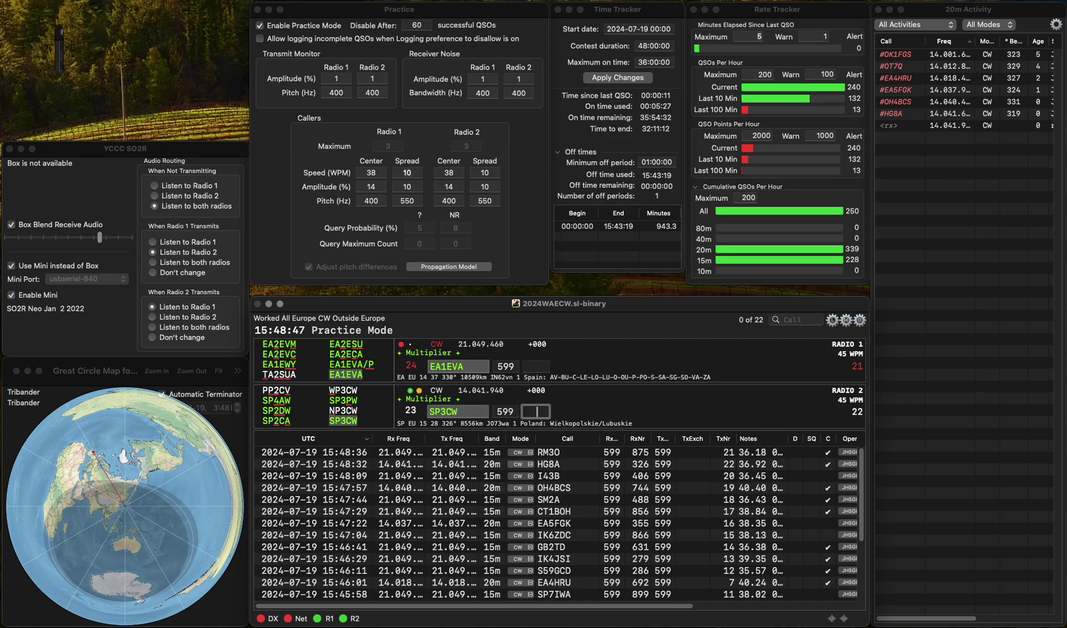
text(558)
key(Return)
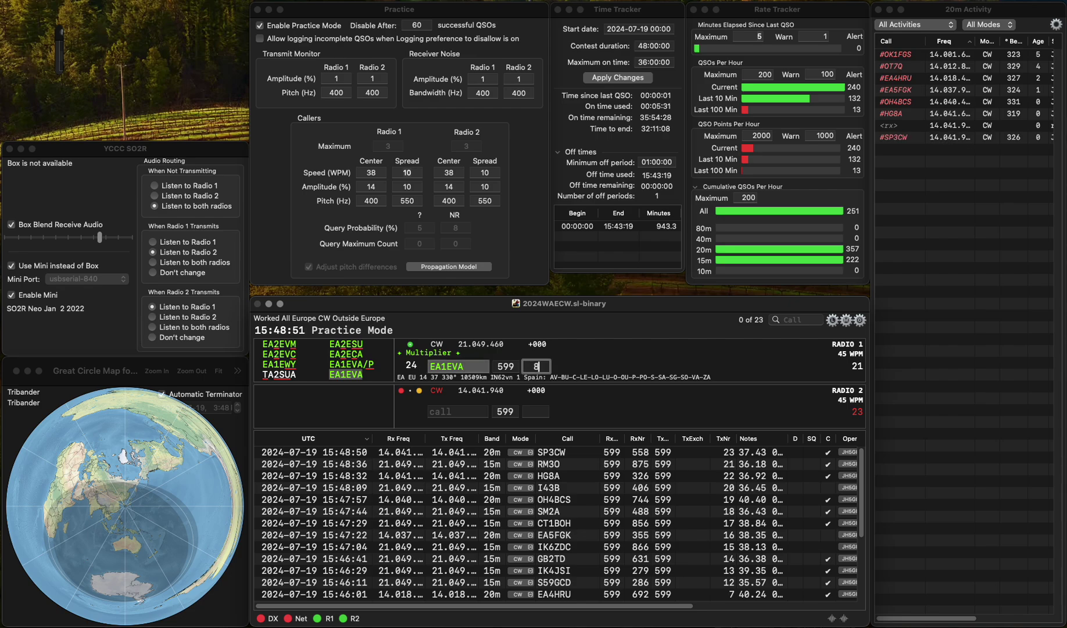
text(856)
key(Return)
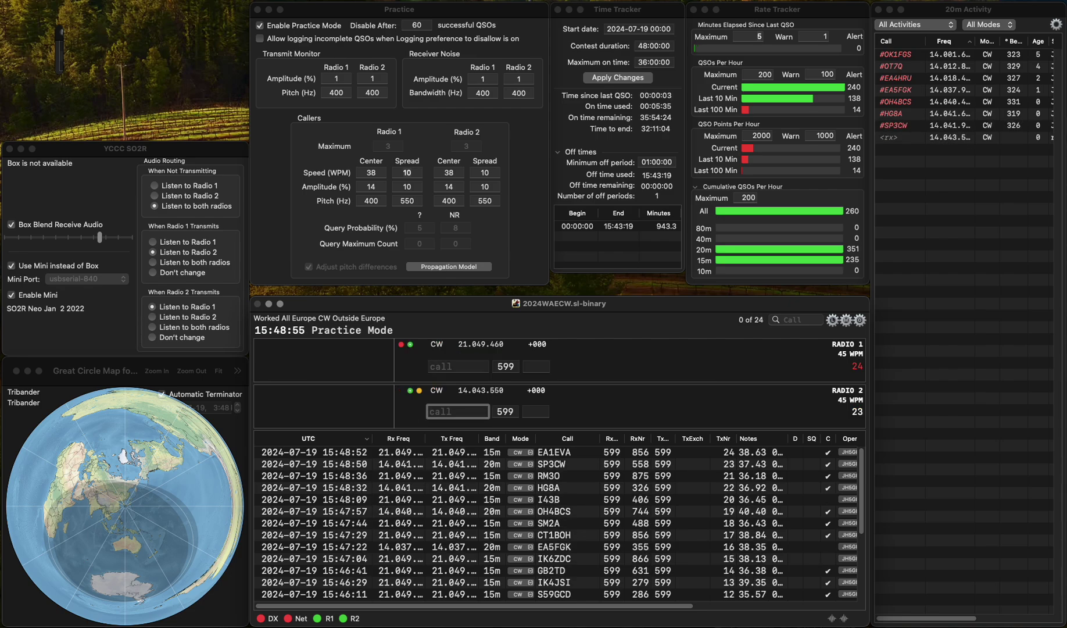
key(Up)
text(R3VA)
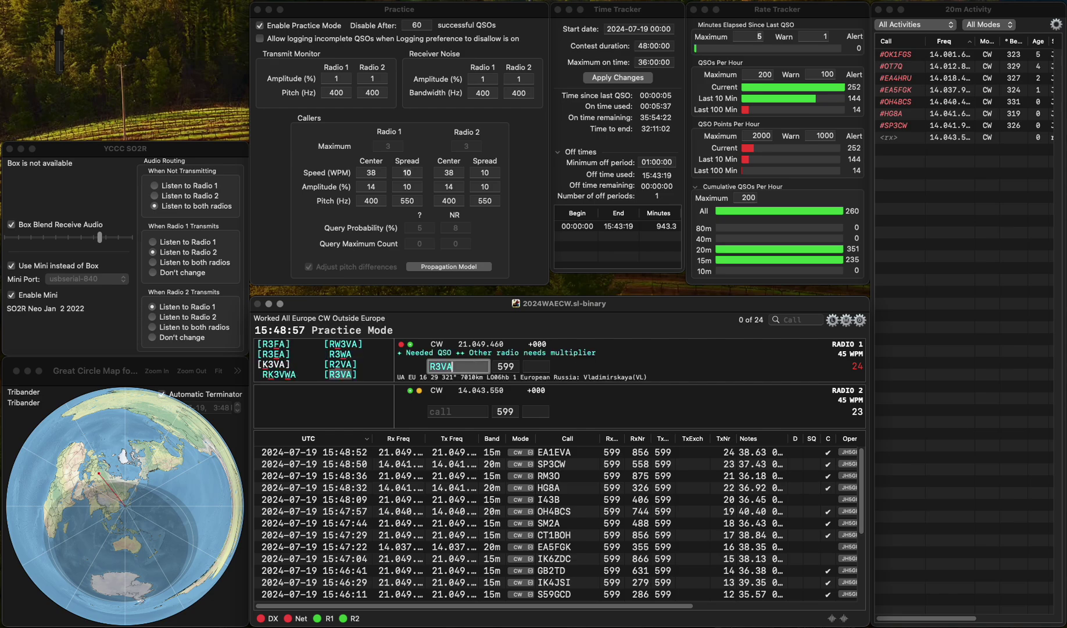
key(space)
key(Down)
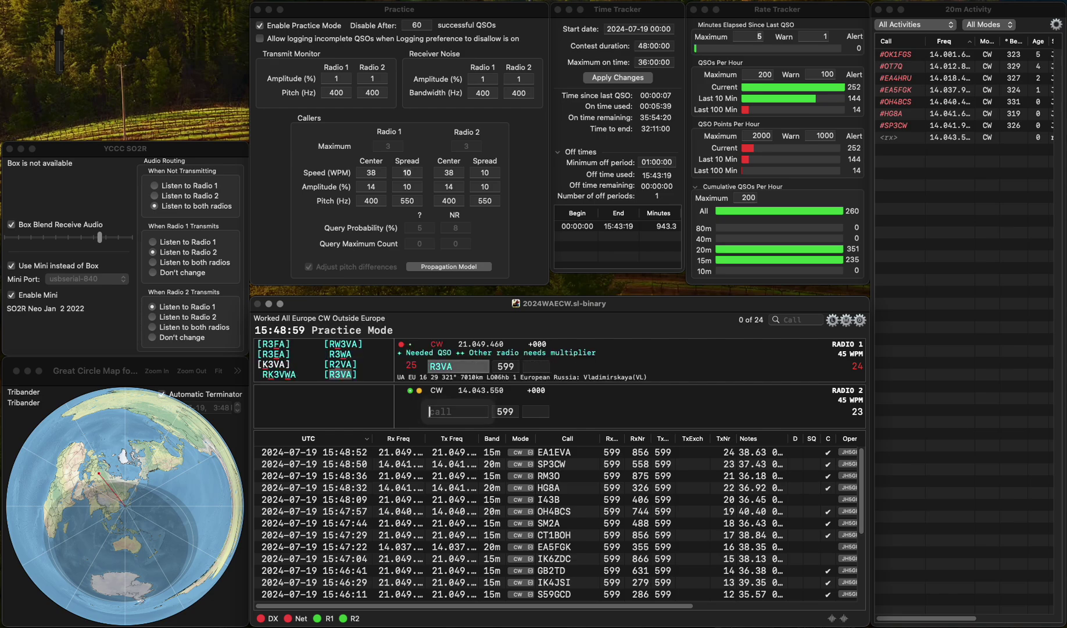
text(OK2)
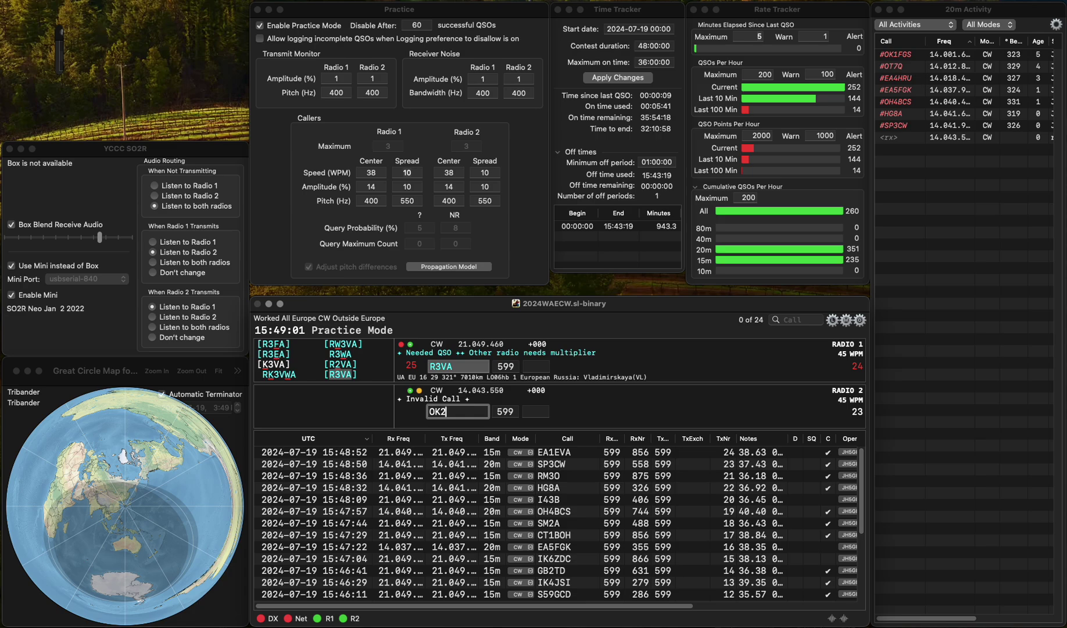
text(BJM)
key(Return)
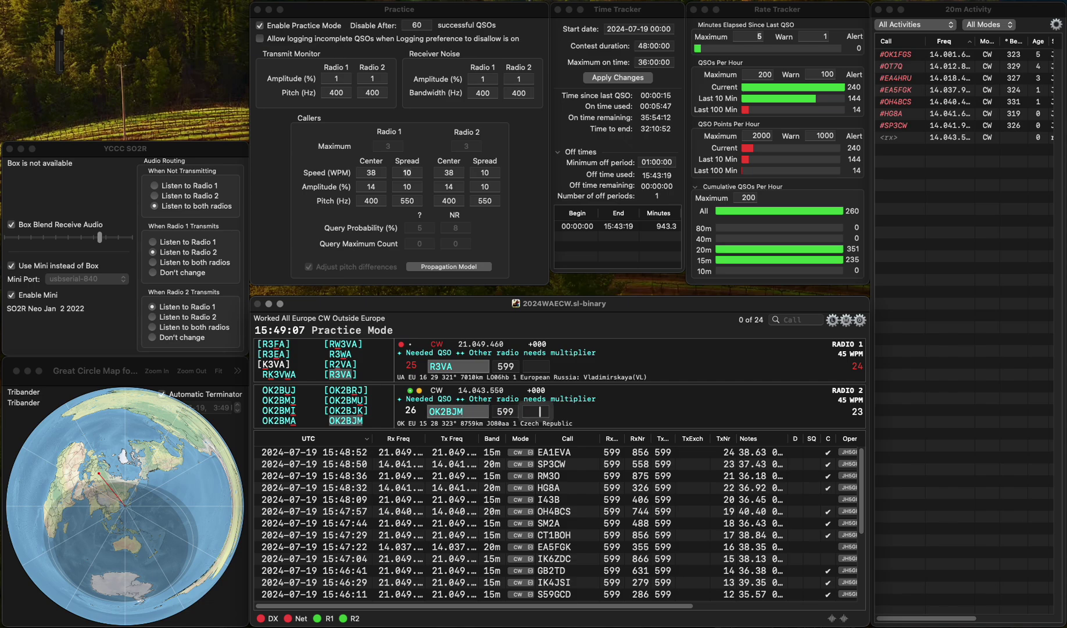
text(624)
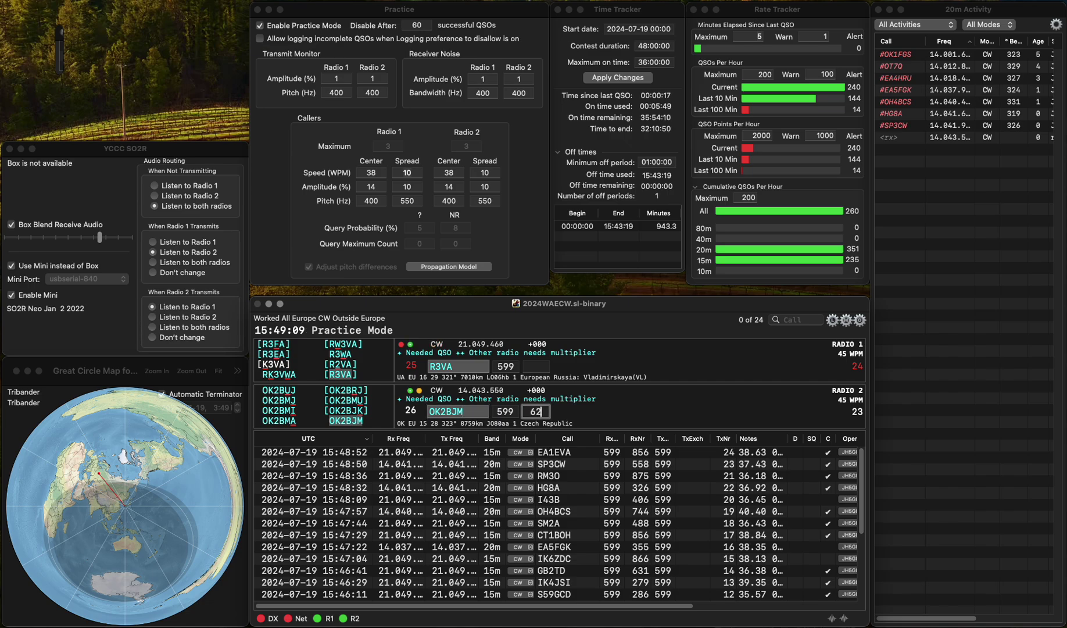
key(Return)
- Replace the unanswered R3VA call with R2VA and log it with exchange 983
key(space)
key(Left)
key(BackSpace)
key(BackSpace)
key(BackSpace)
key(BackSpace)
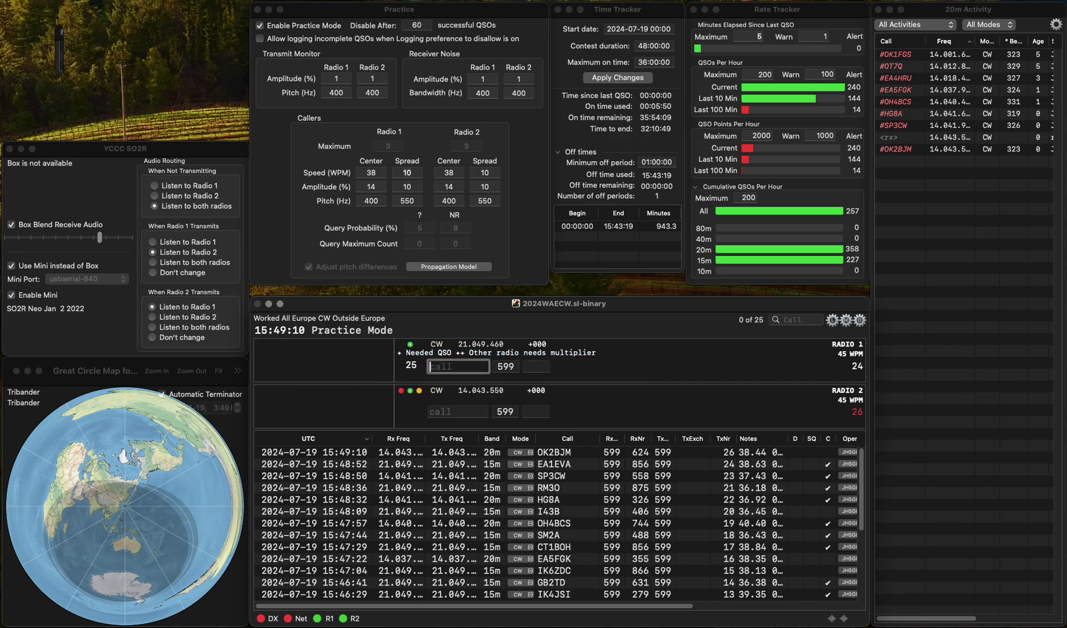
text(R2VA)
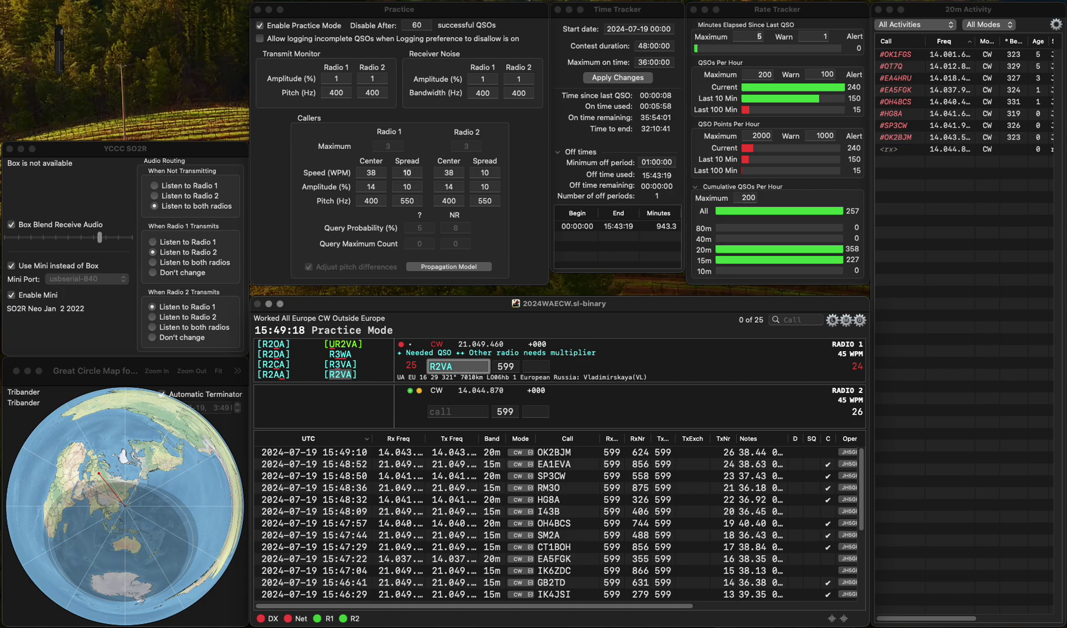
key(Tab)
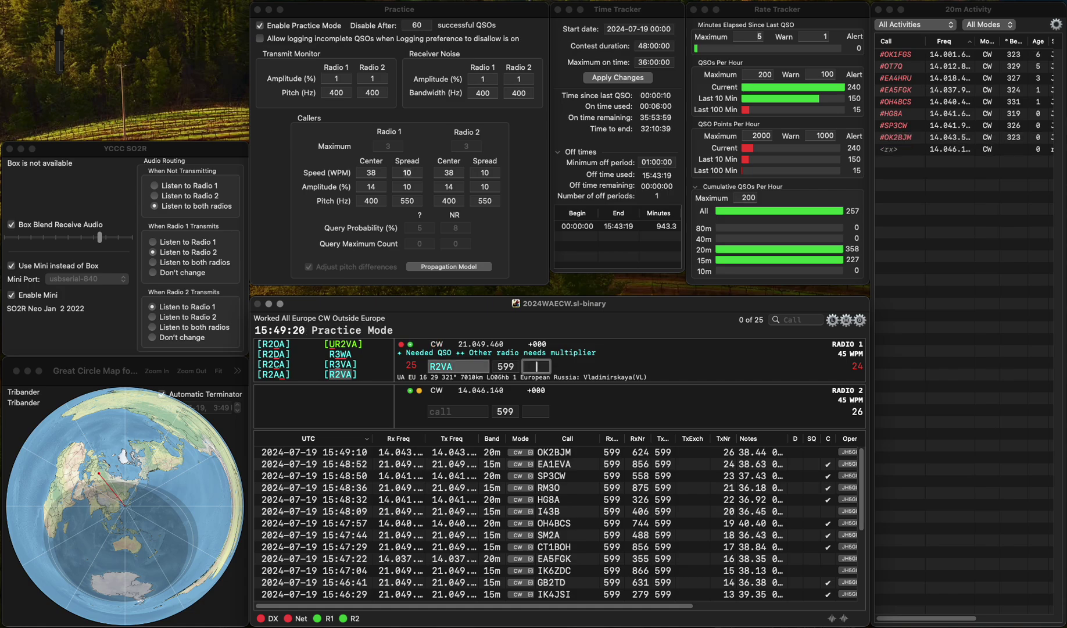
text(983)
key(Return)
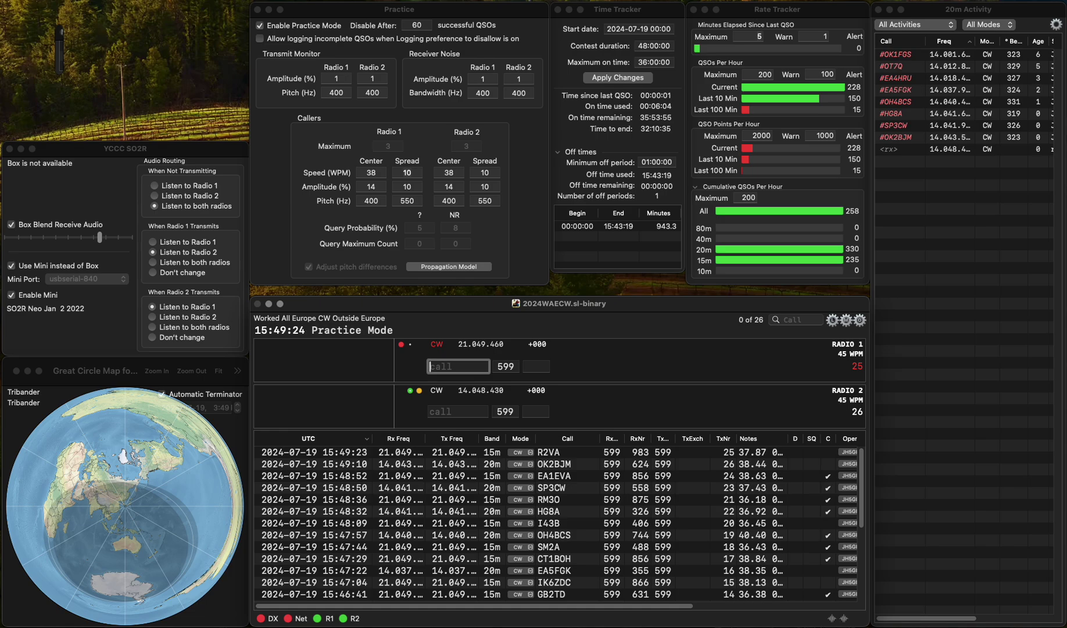
- Correct the call G3IS to G3SVD and log it with exchange 916
text(G3IS)
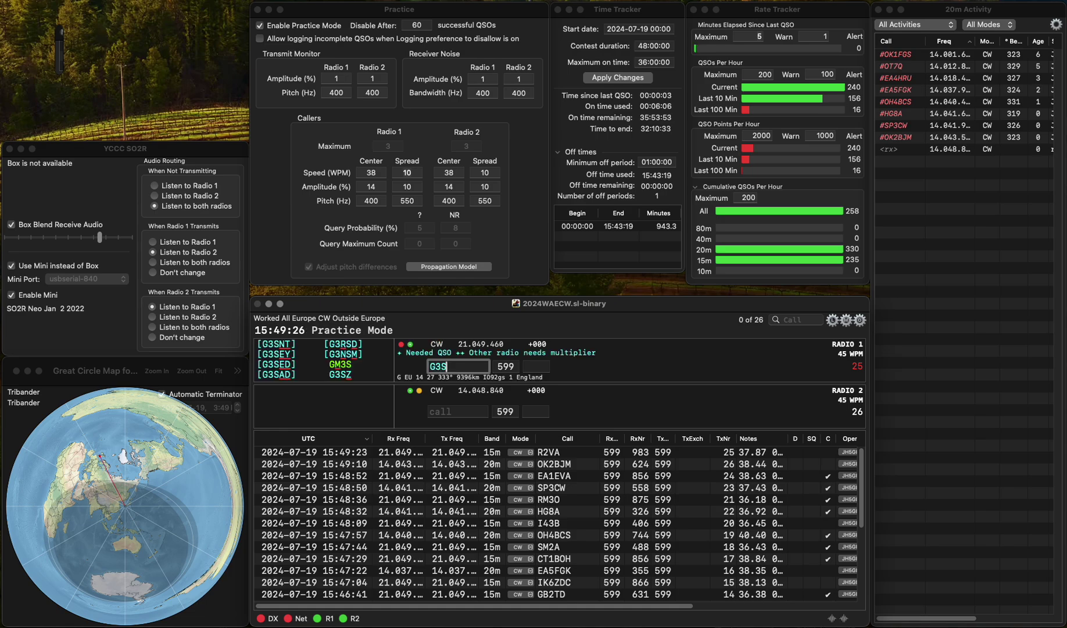
key(Return)
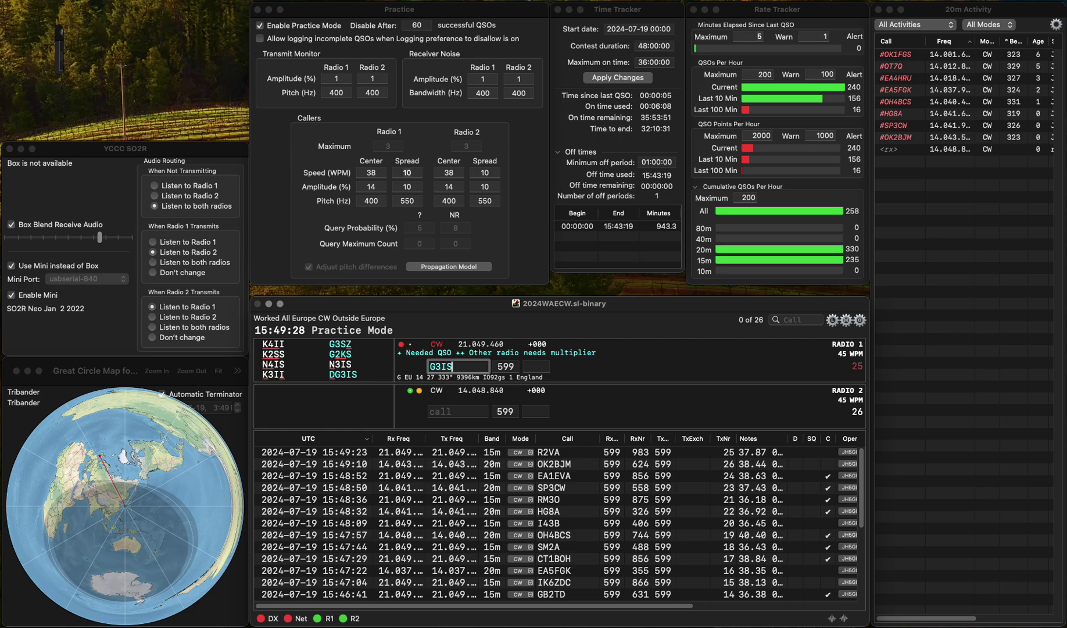
key(BackSpace)
key(BackSpace)
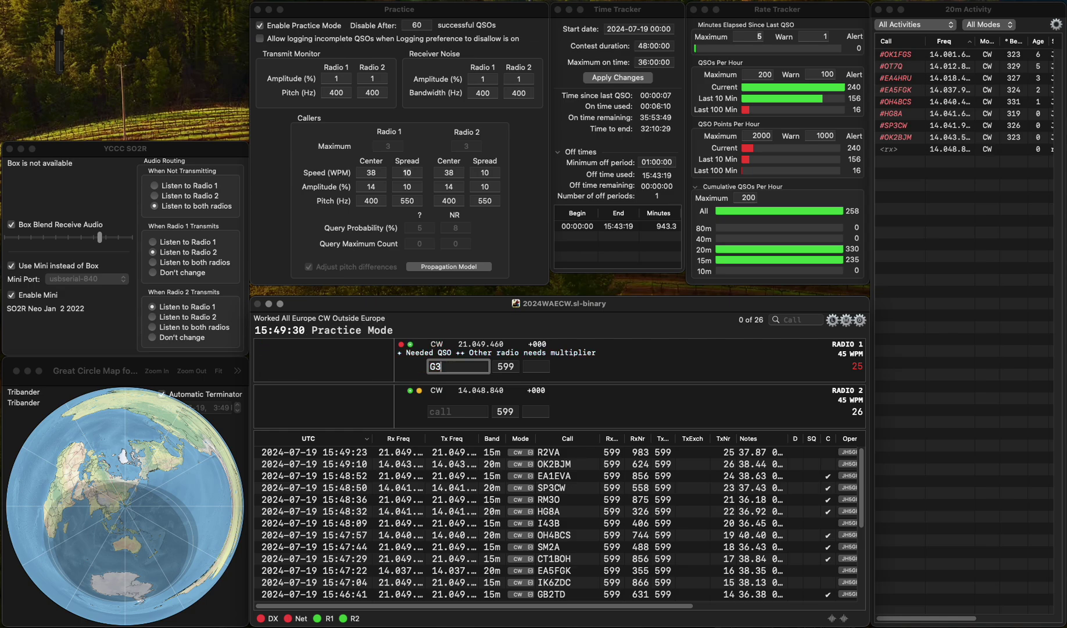
text(SVD)
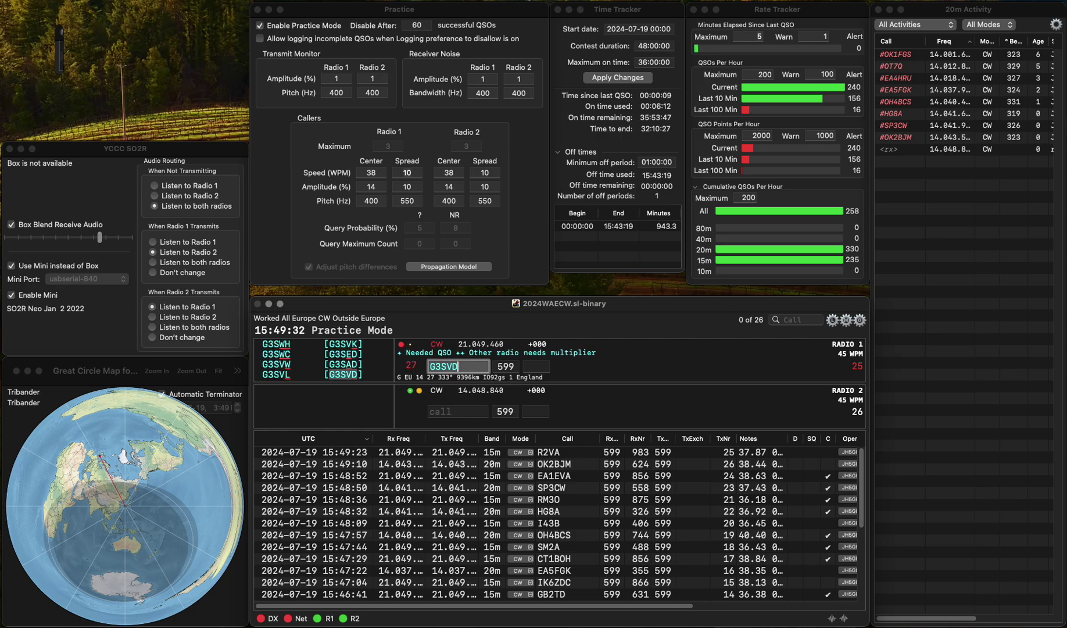
key(space)
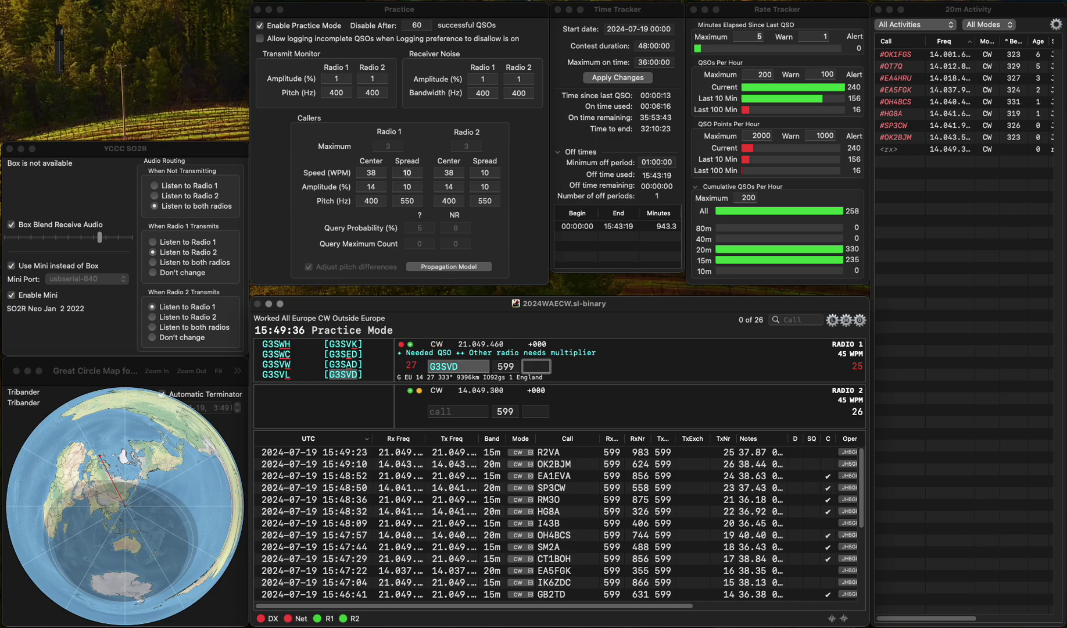
text(910)
key(Return)
text(SV3AT)
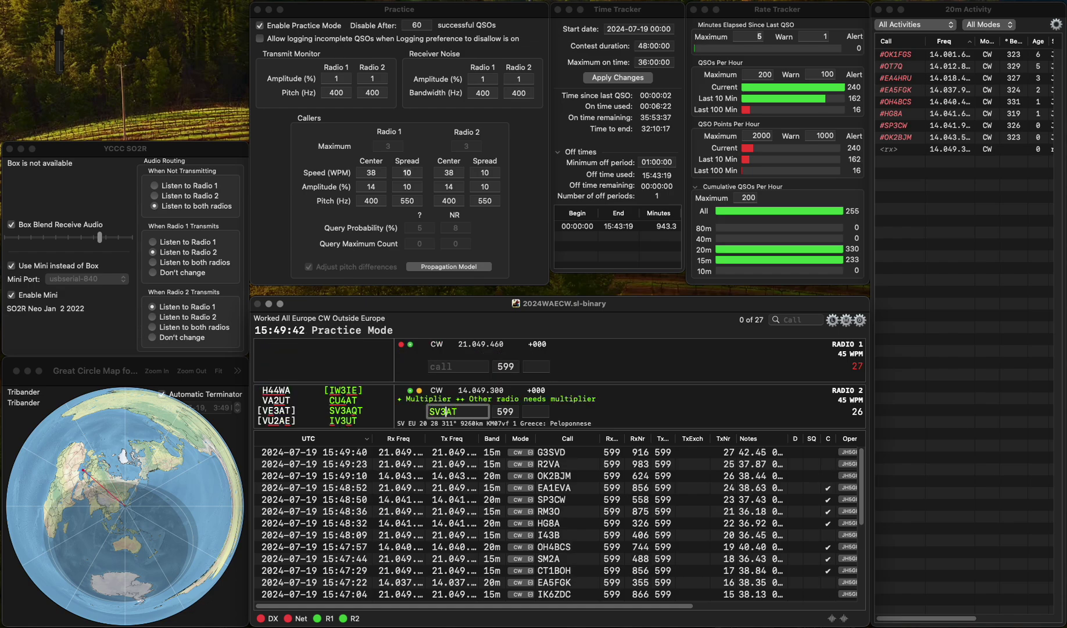
key(Tab)
text(DP9G)
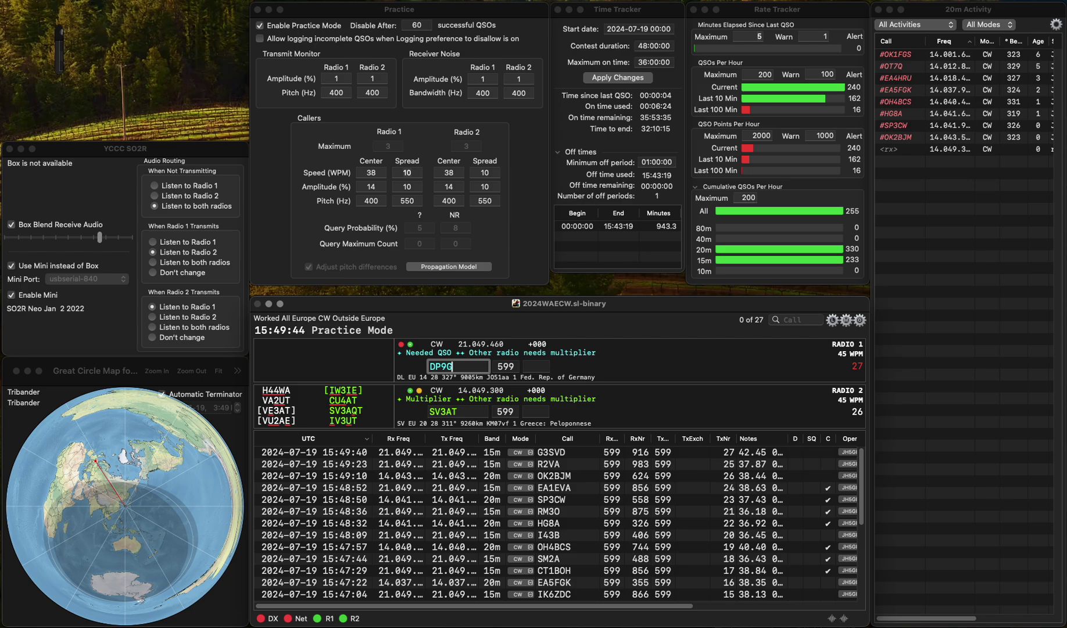
text(OO)
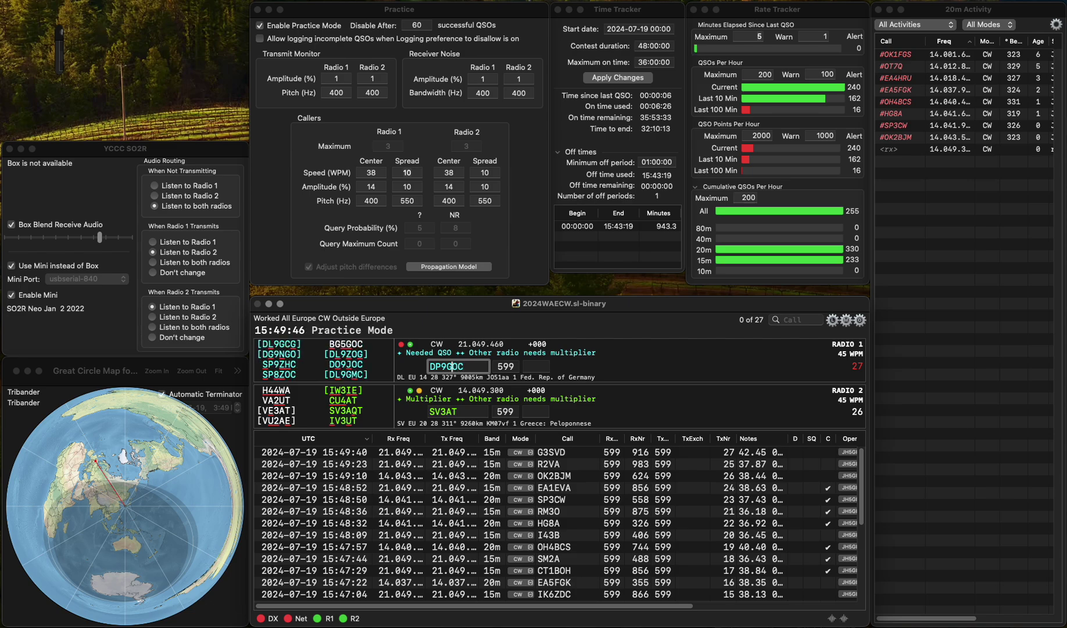
click(440, 366)
key(BackSpace)
text(L)
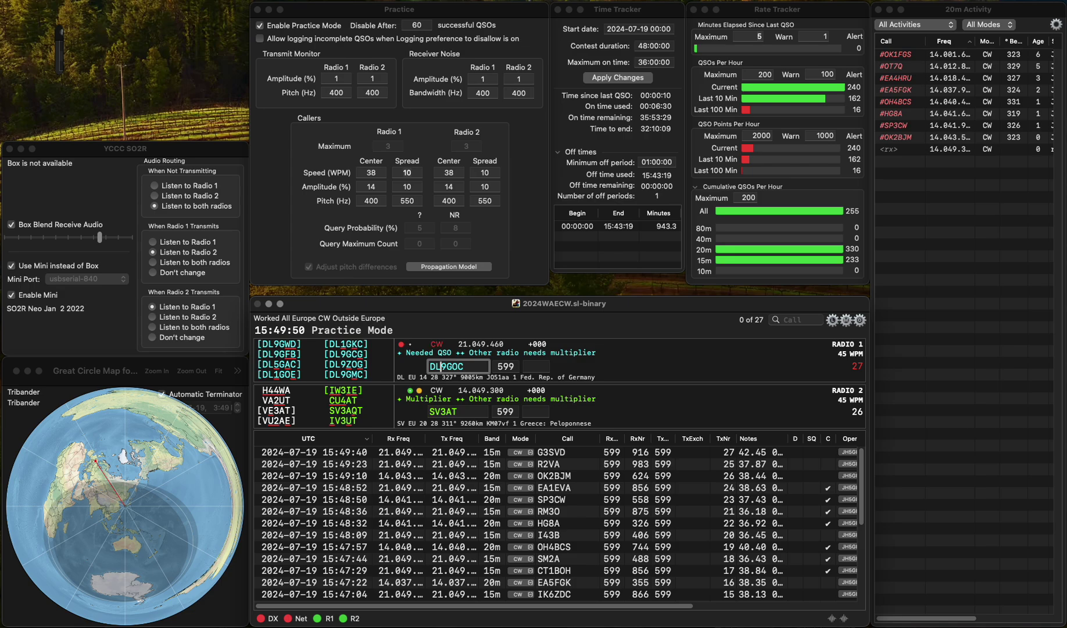
click(459, 366)
key(BackSpace)
text(M)
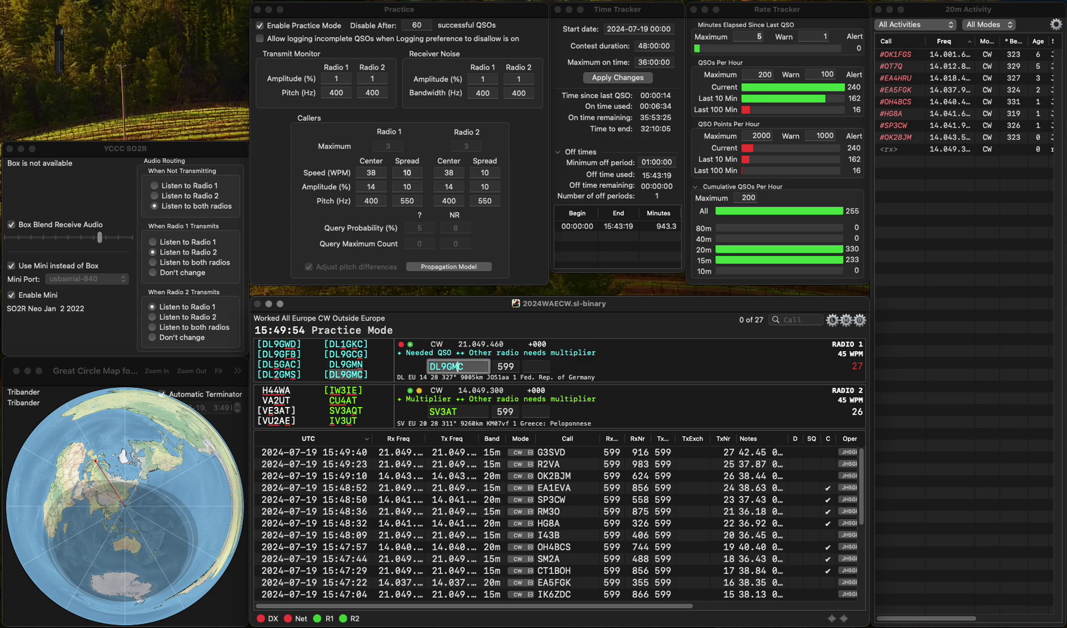
key(Return)
click(445, 410)
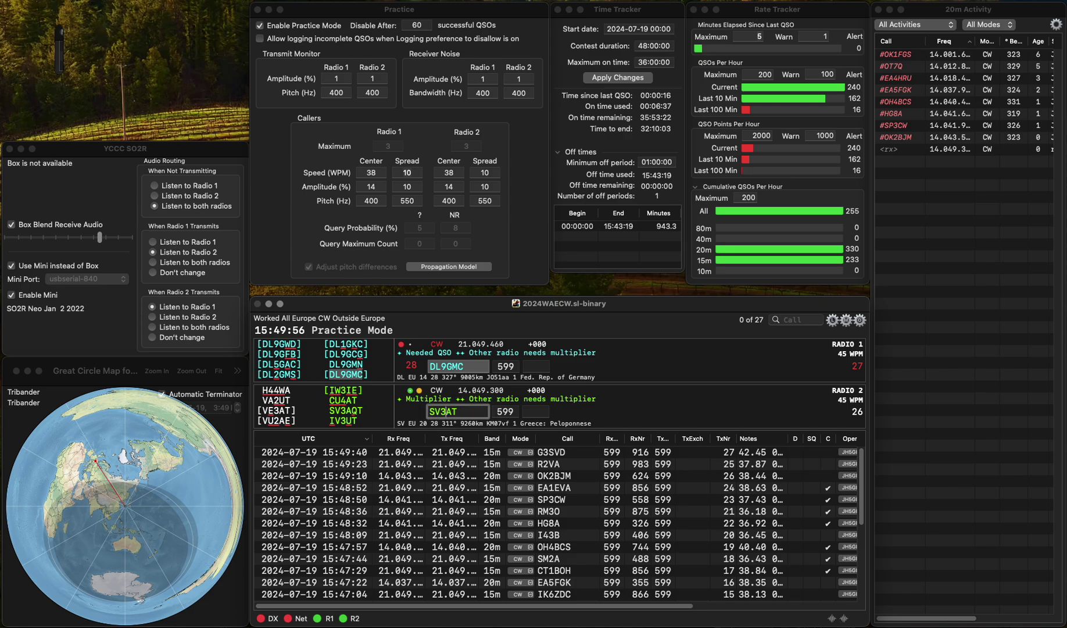
click(458, 365)
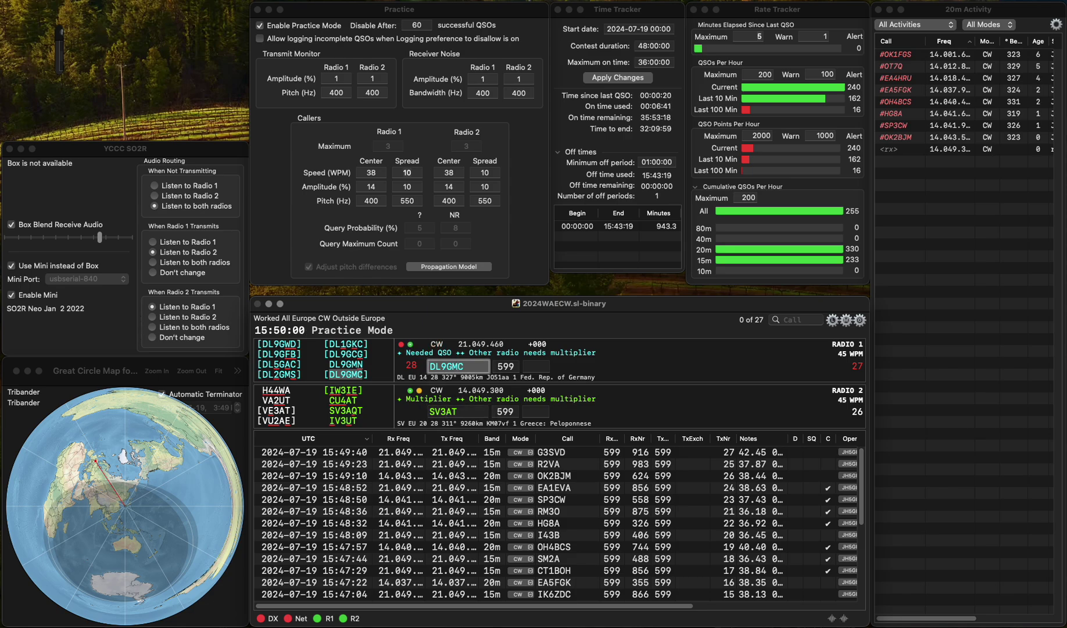
- Correct Radio 2's call from SV3AT to SV4SAT and answer it
text(5)
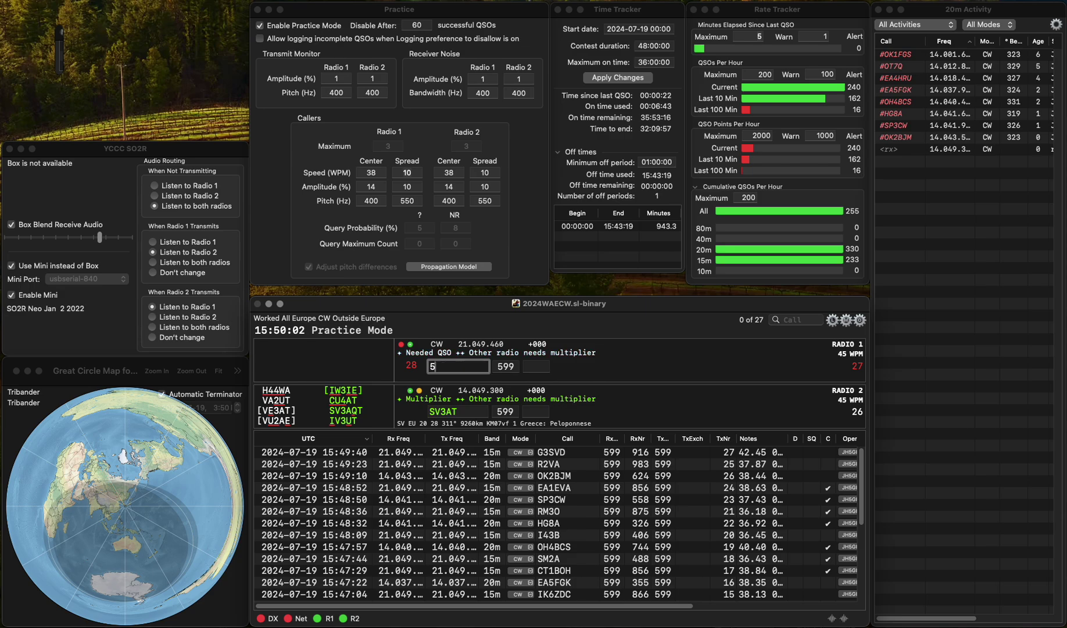
key(BackSpace)
key(grave)
key(Left)
key(Left)
key(BackSpace)
text(4)
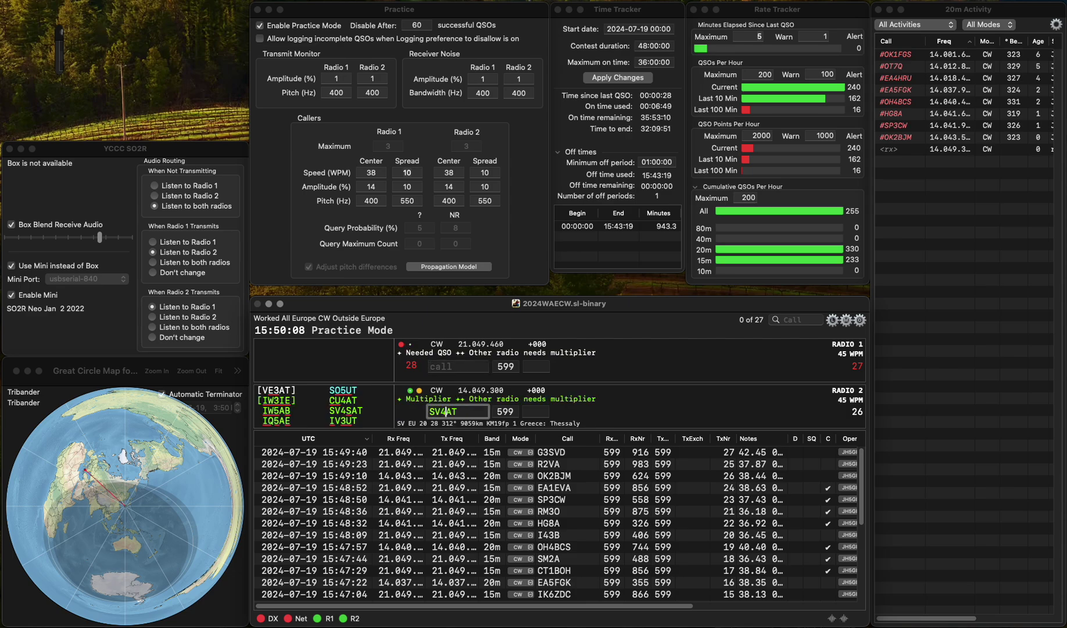
text(S)
key(Return)
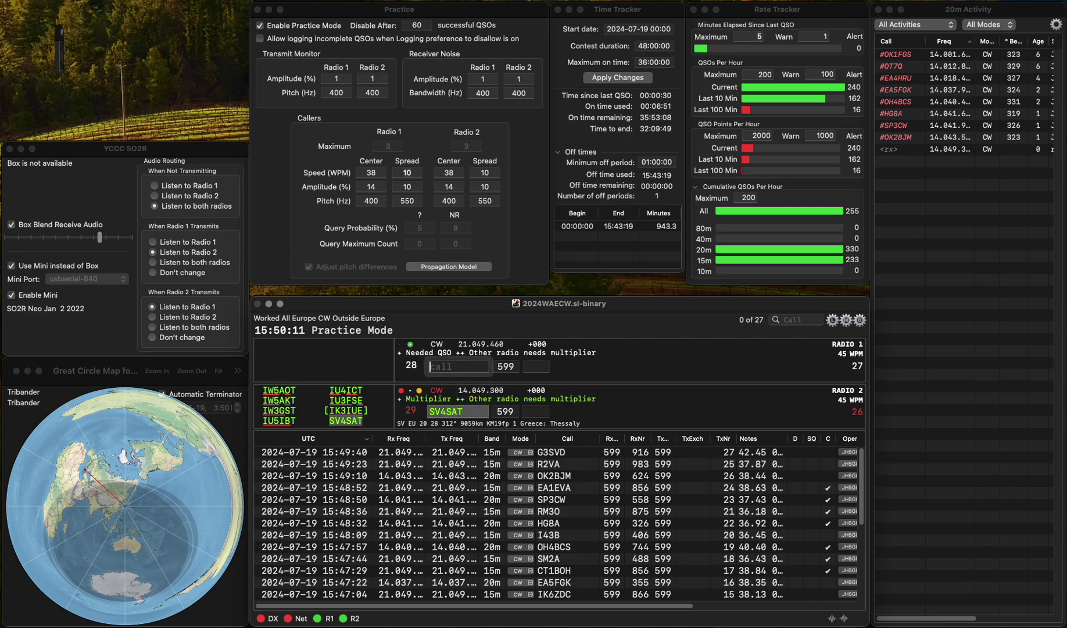
key(space)
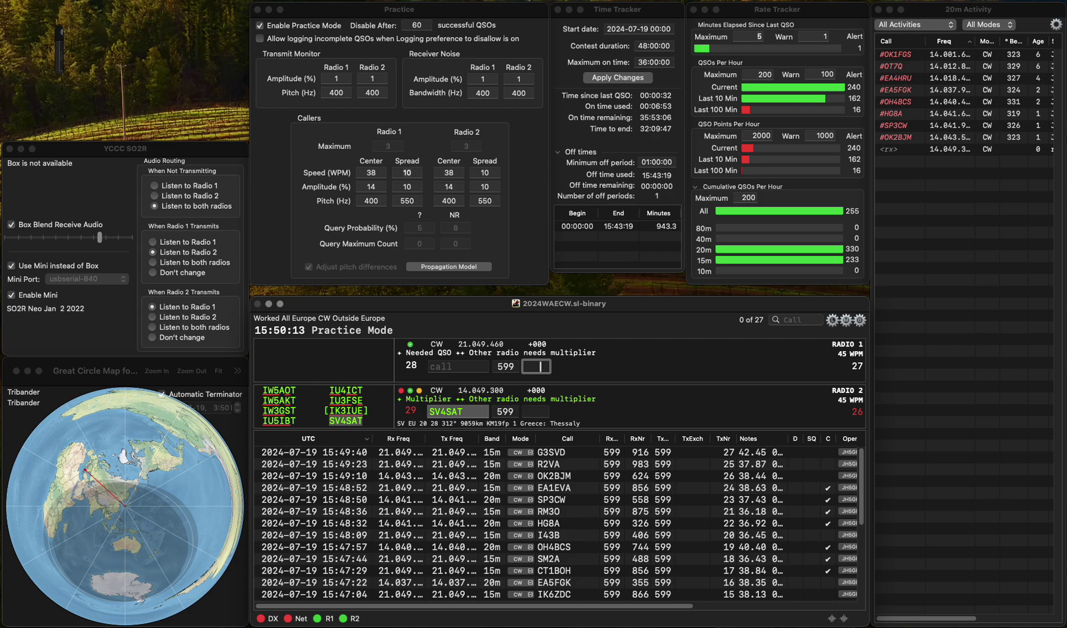
key(grave)
key(space)
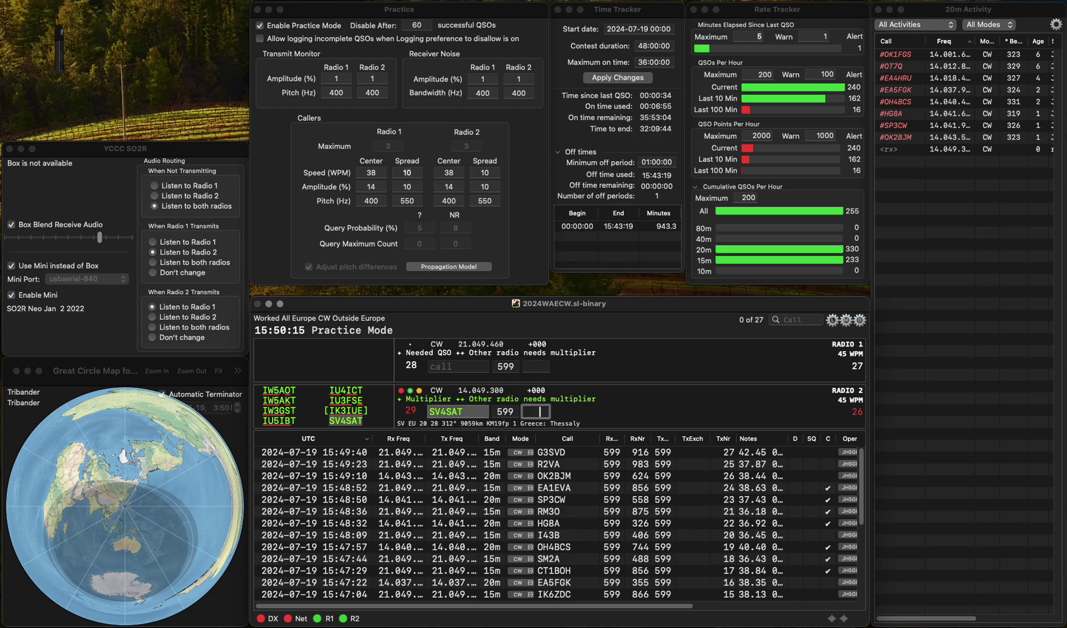
text(834)
key(Return)
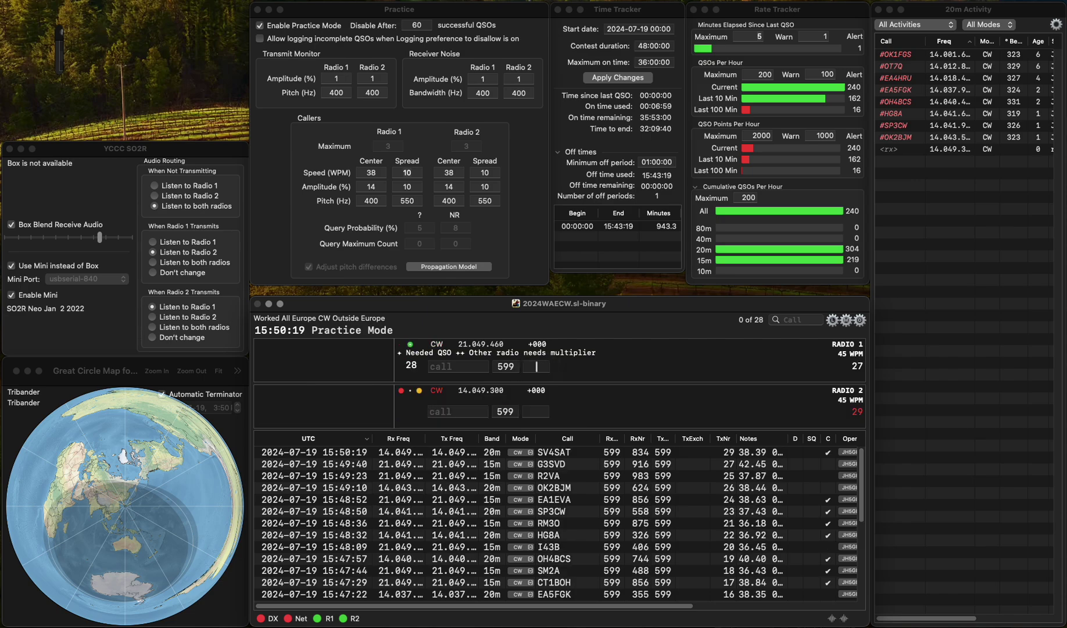
key(space)
text(DL5)
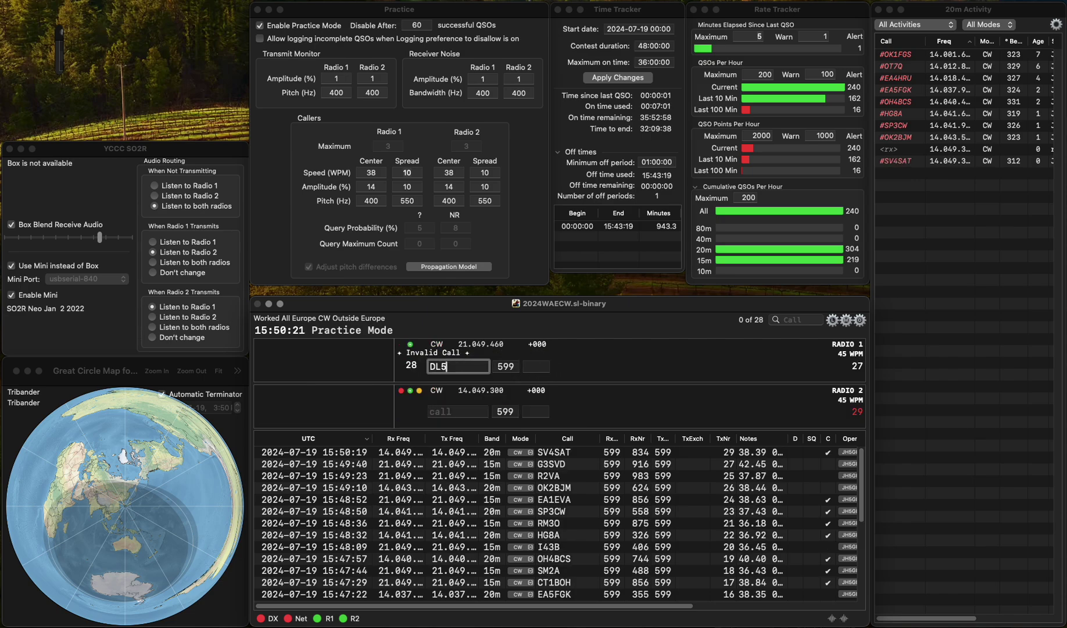
text(NUA)
key(Return)
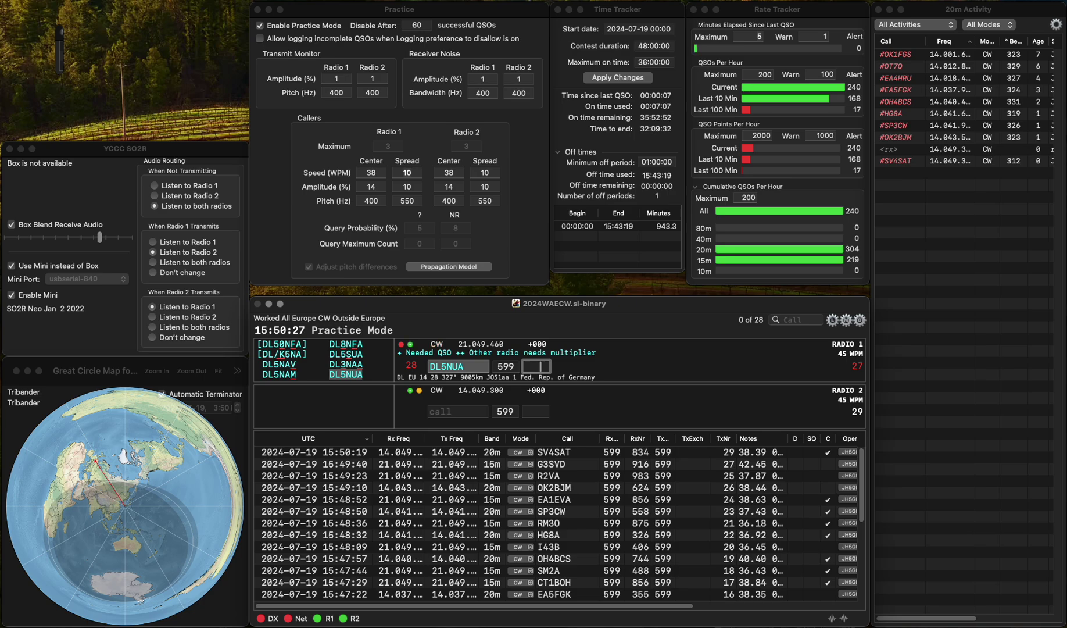
text(572)
key(Return)
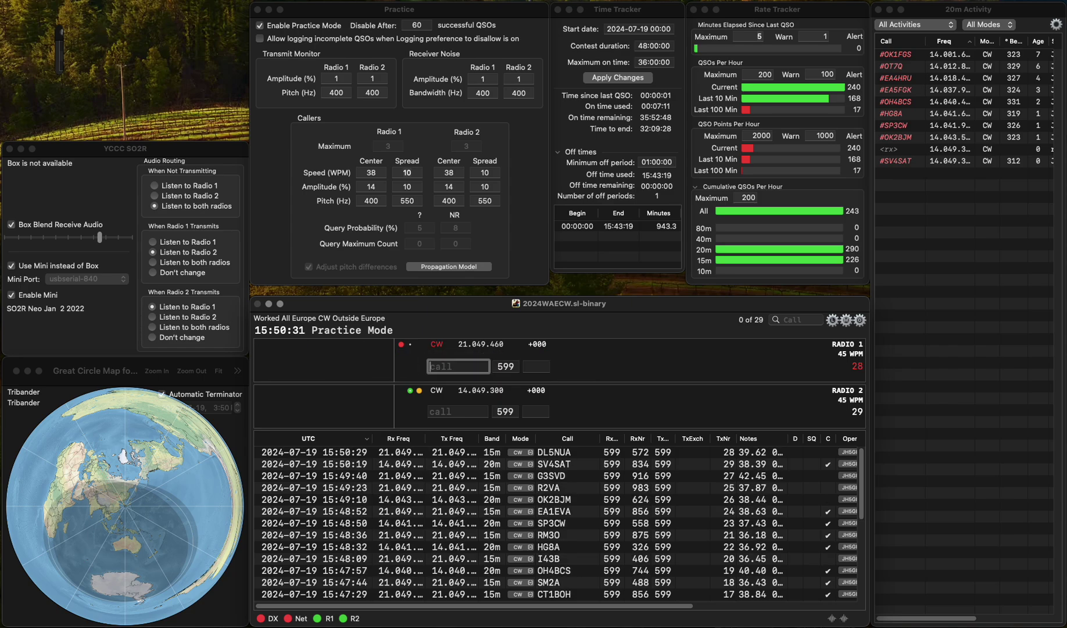
text(SP)
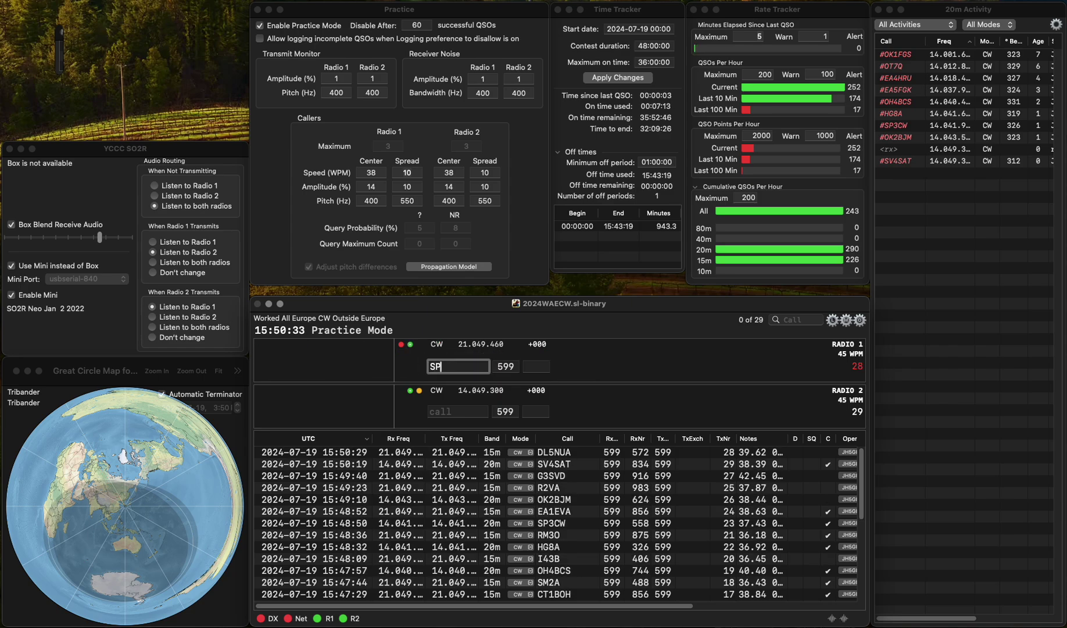
text(8ZOC)
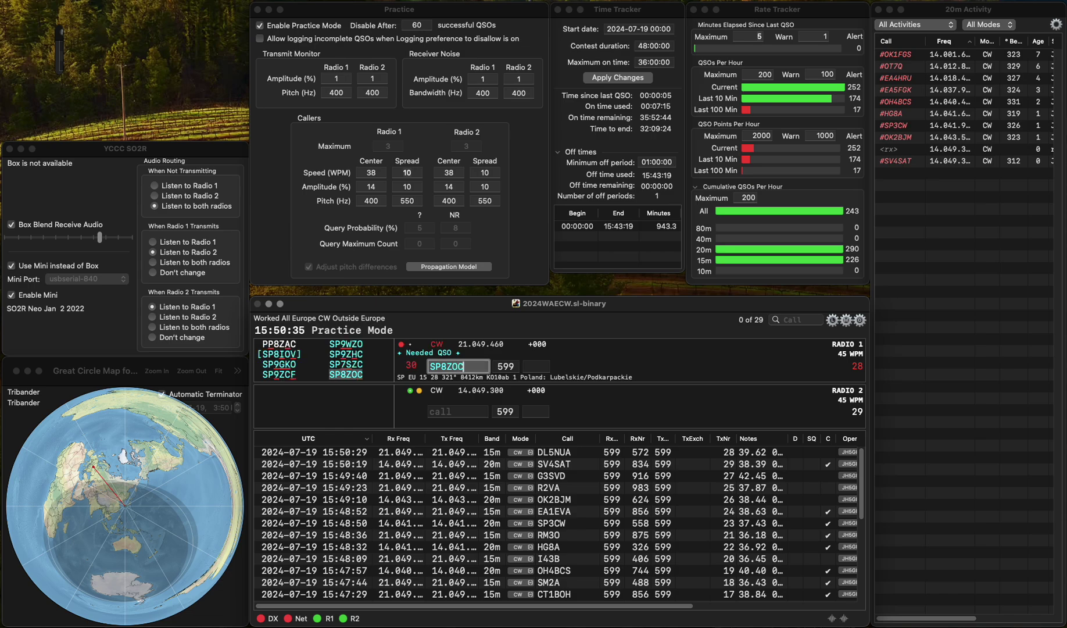
key(Return)
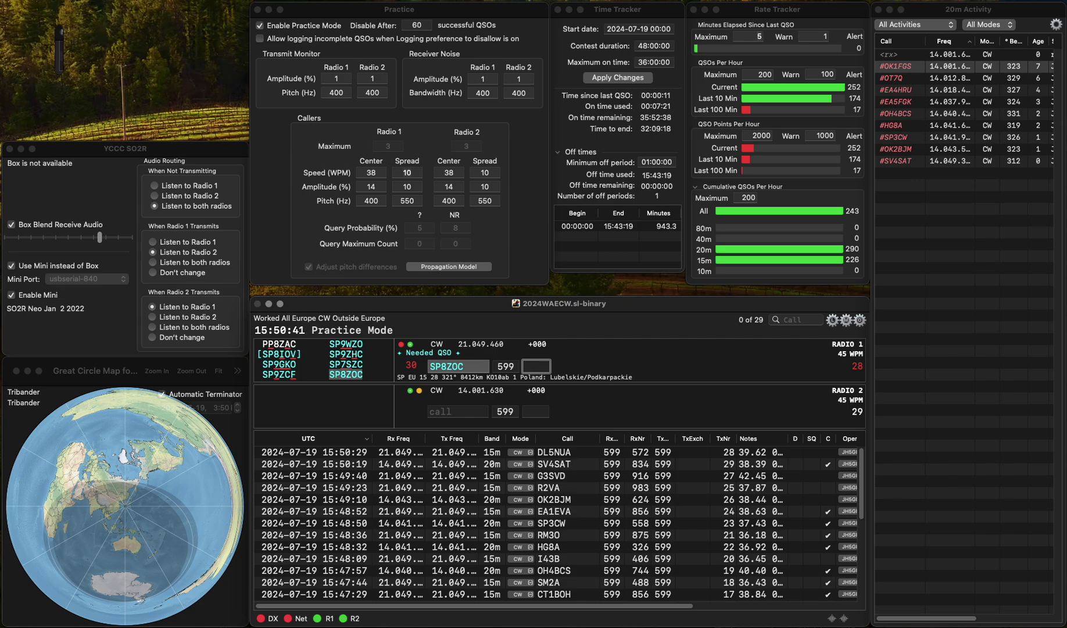
text(696)
key(Return)
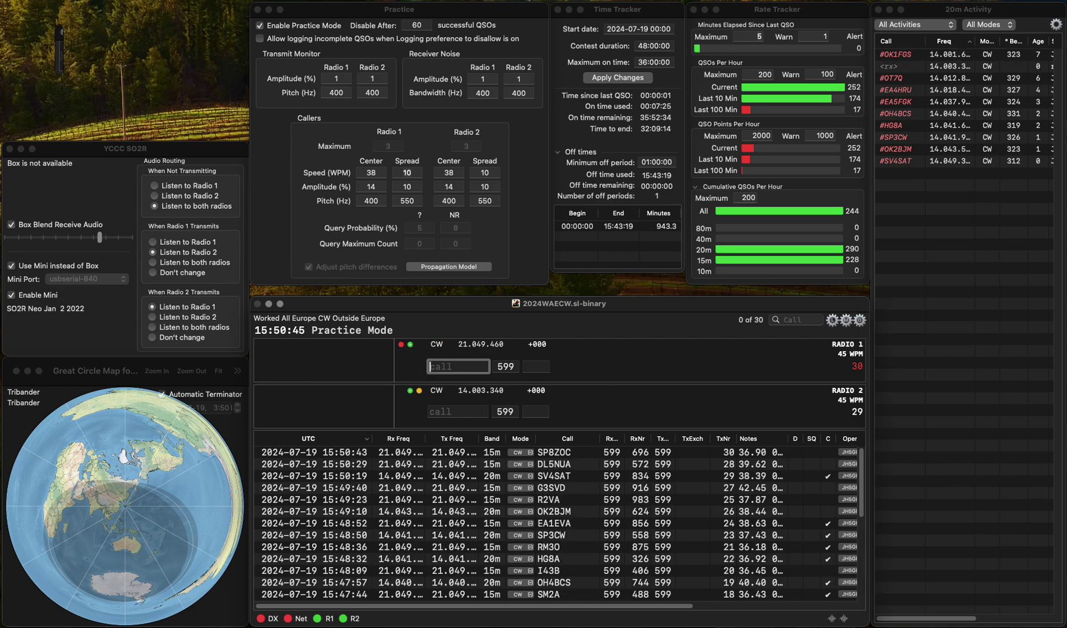
text(EA2EVM)
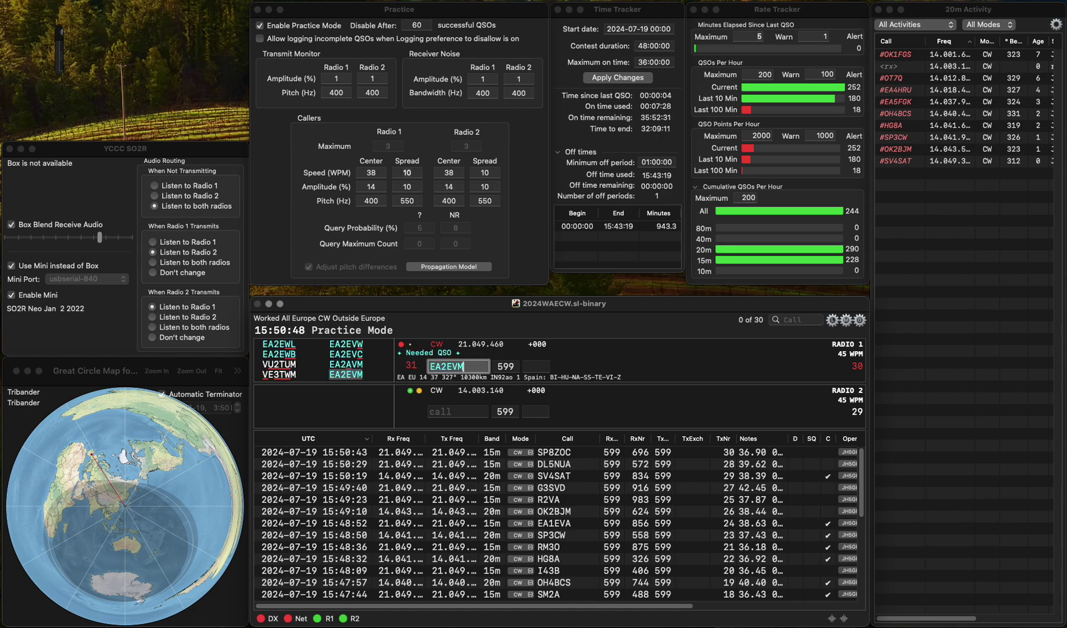
key(space)
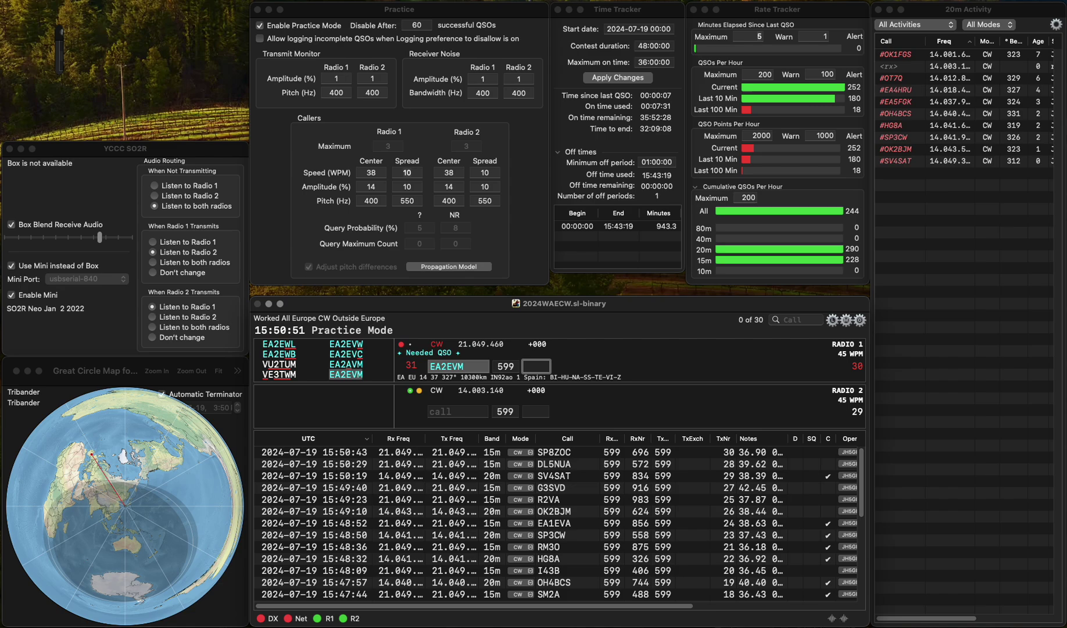
key(Tab)
text(S51FWV)
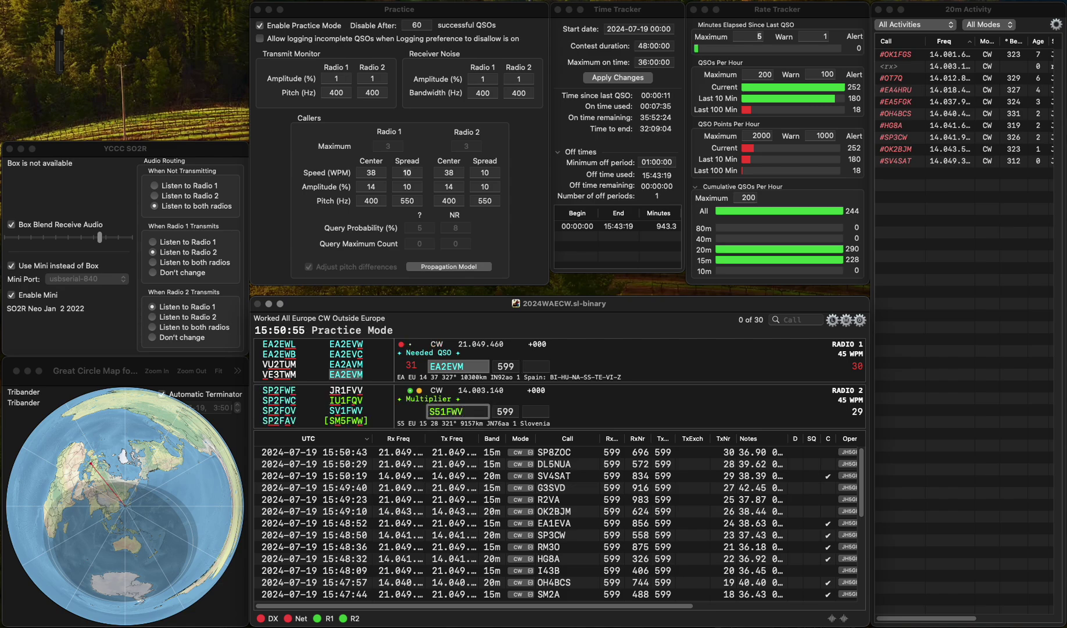
key(Tab)
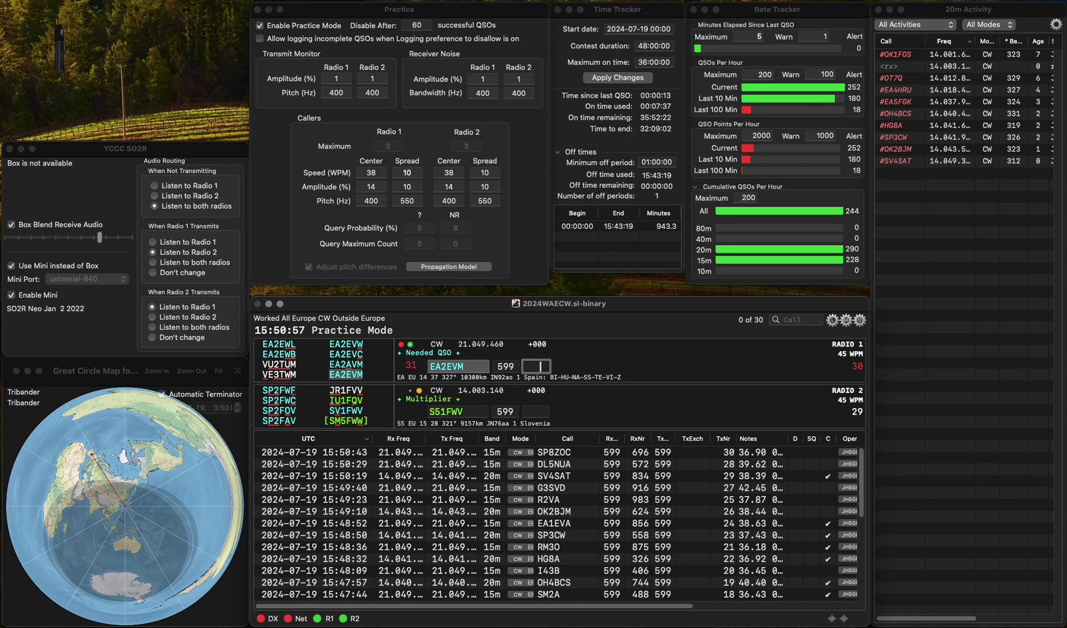
text(475)
key(Return)
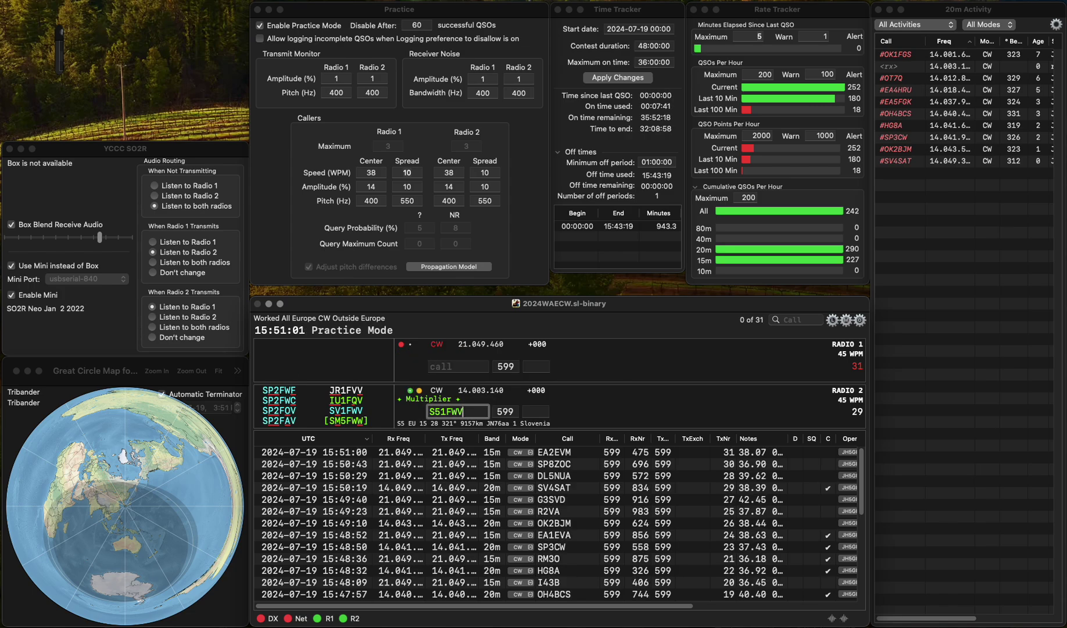
key(Escape)
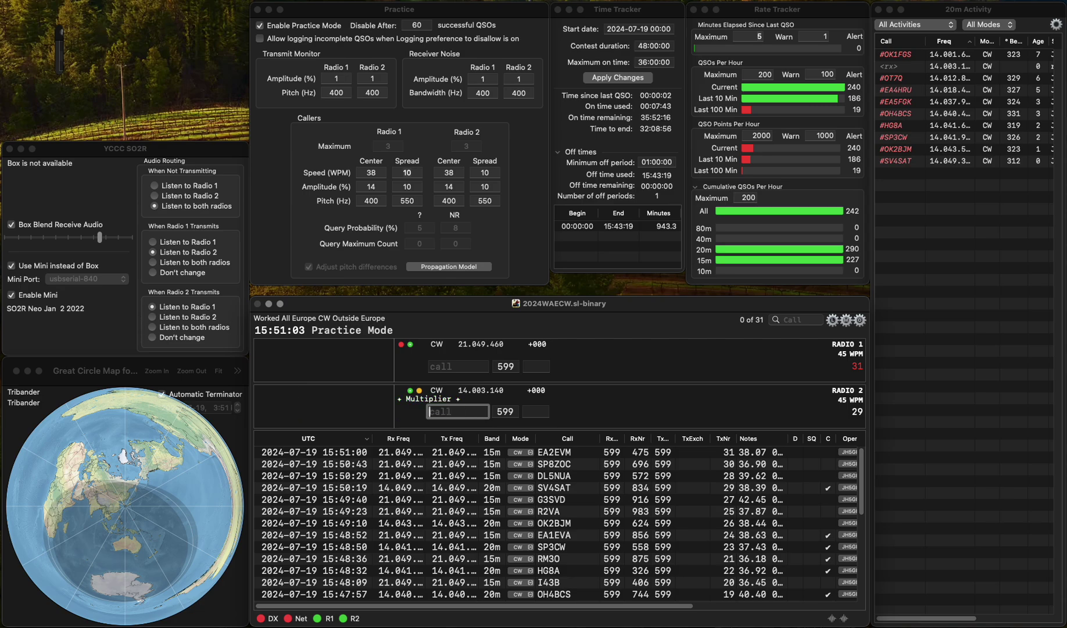
- Call YU1MM on Radio 1, starting from partial MM, with partial exchange 69
key(Tab)
text(MM)
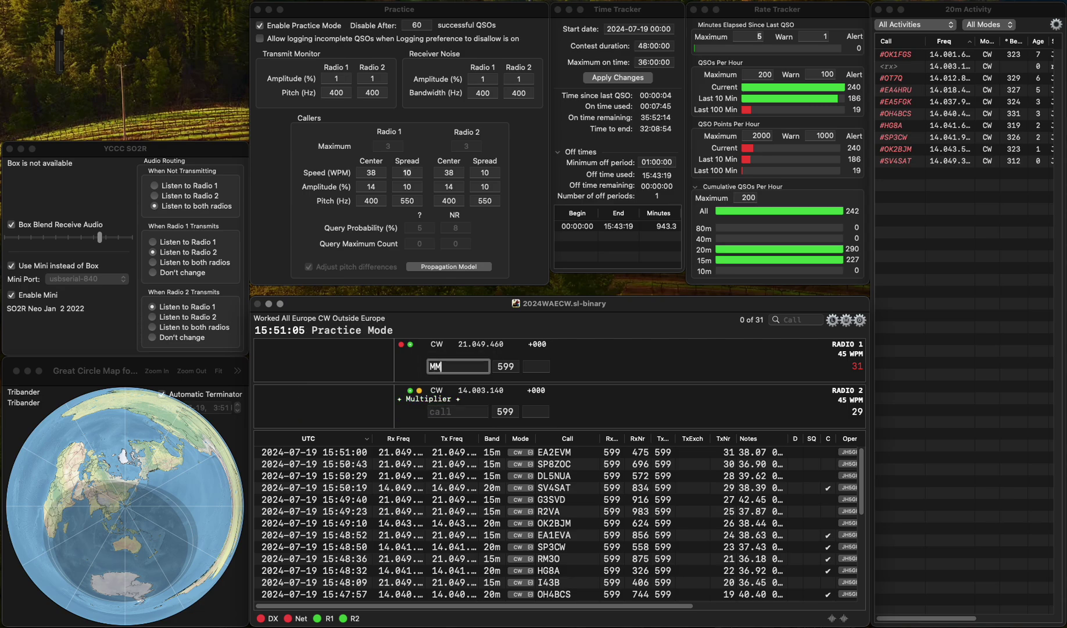
key(Return)
text(YU1)
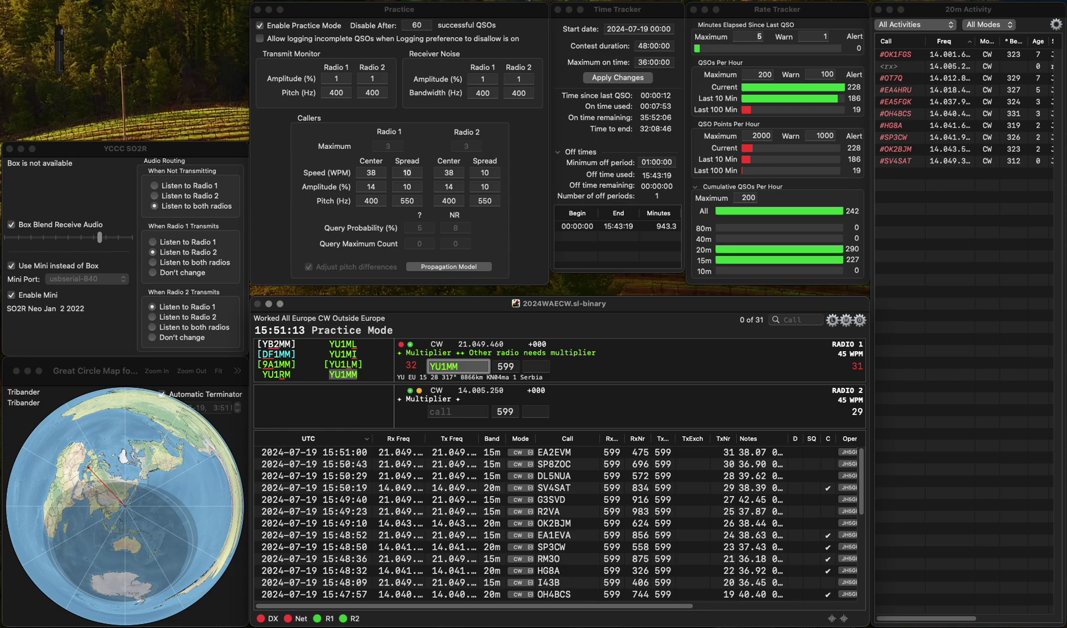
key(space)
text(69)
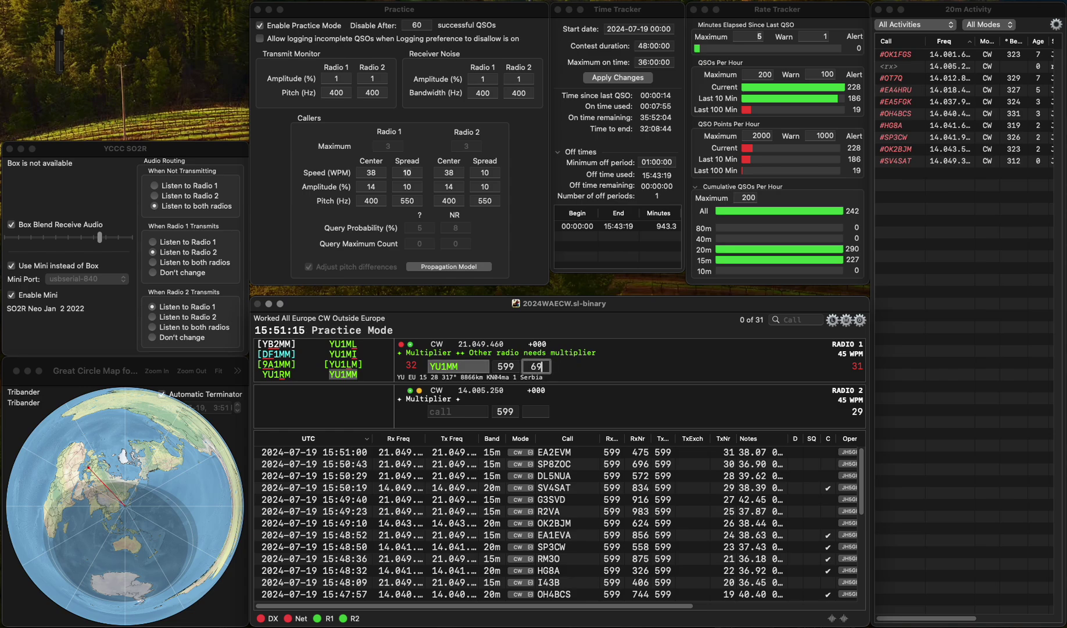
key(Return)
text(UA6)
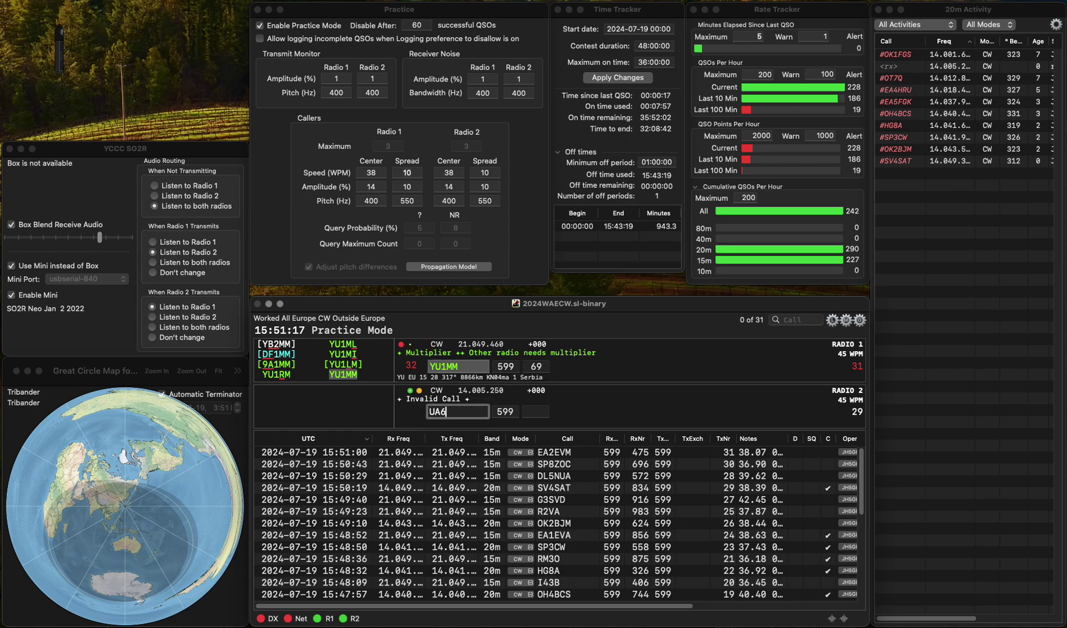
text(AK/P)
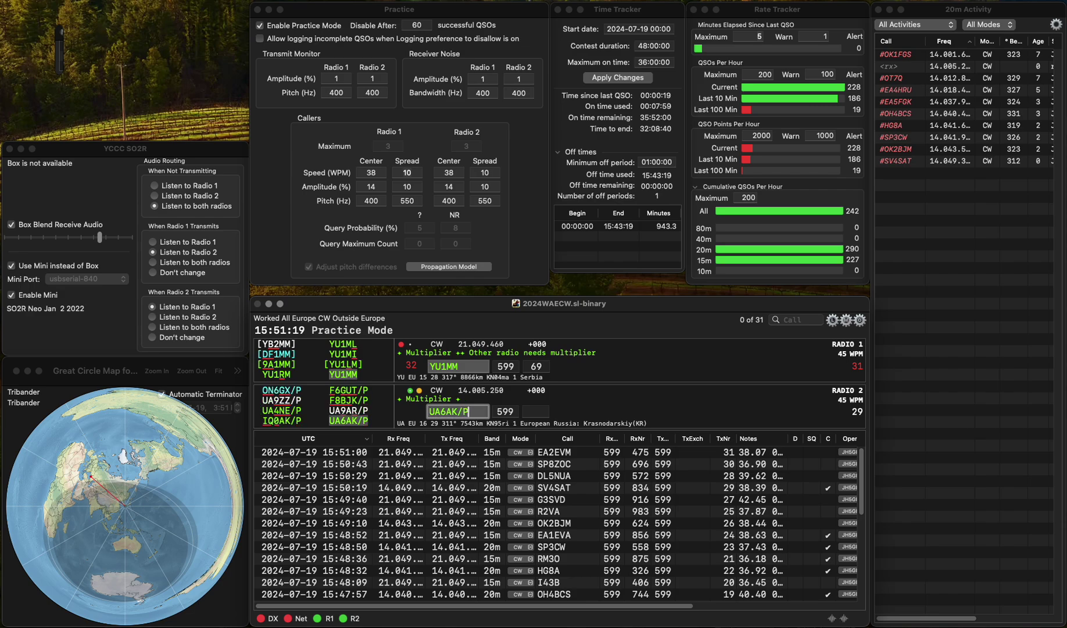
key(Return)
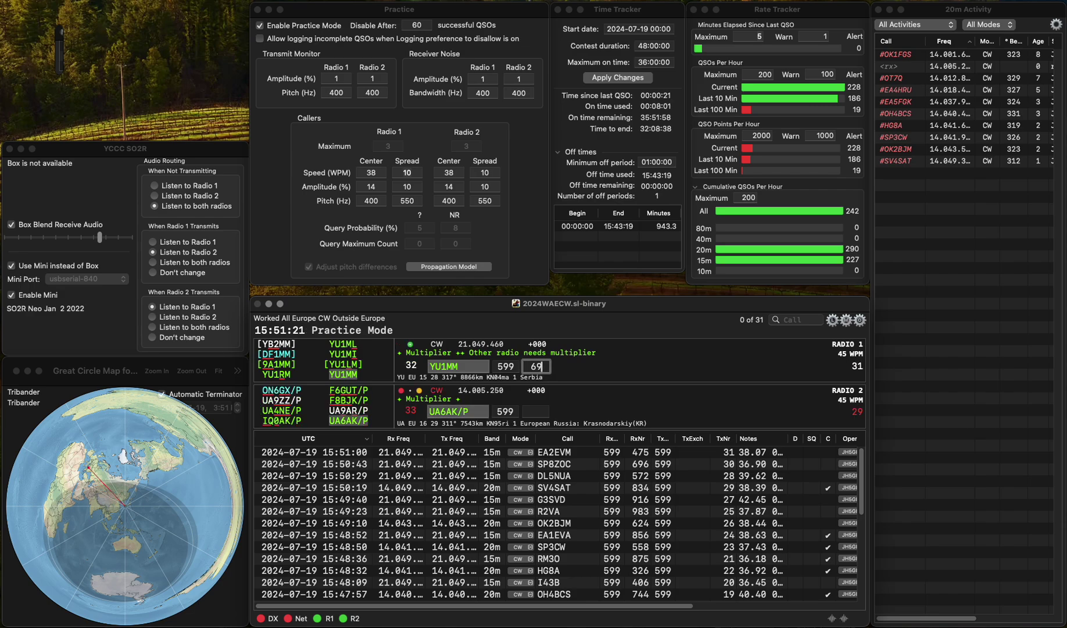
key(Tab)
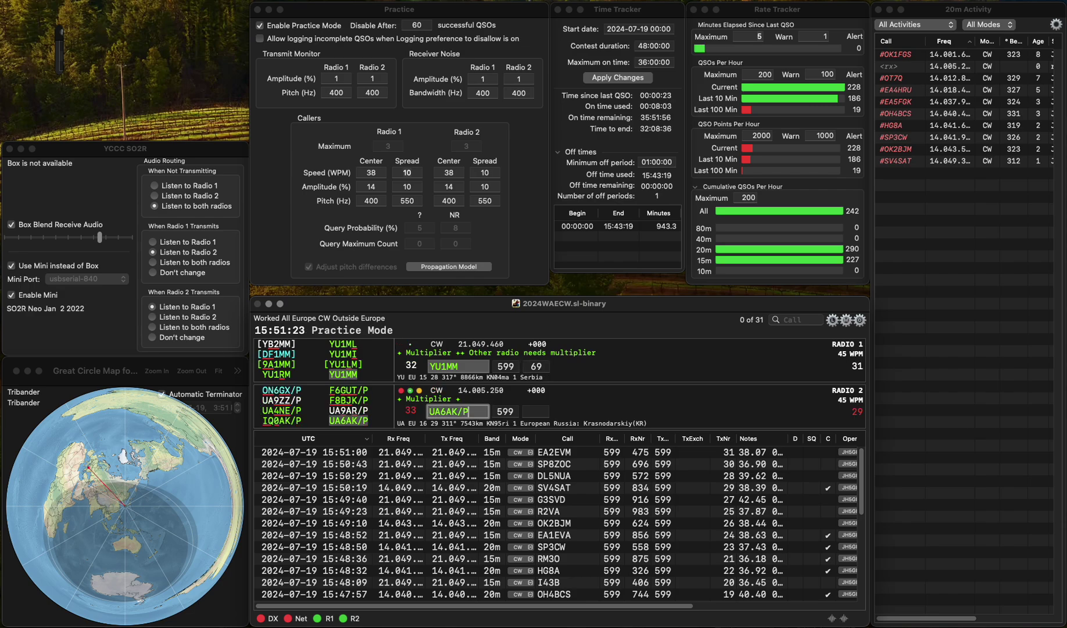
key(Tab)
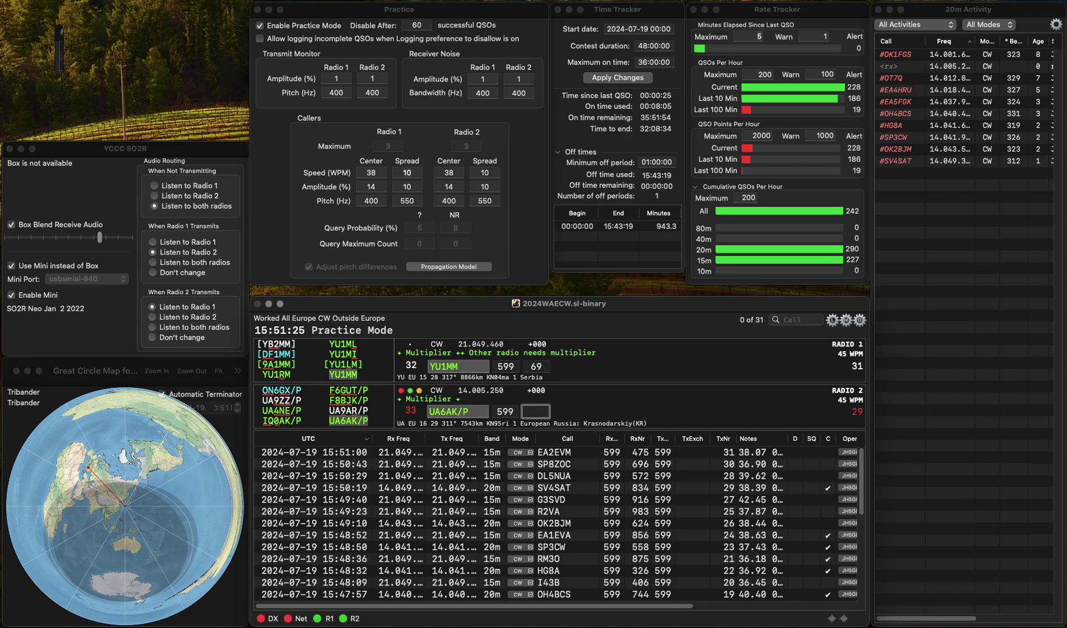
text(444)
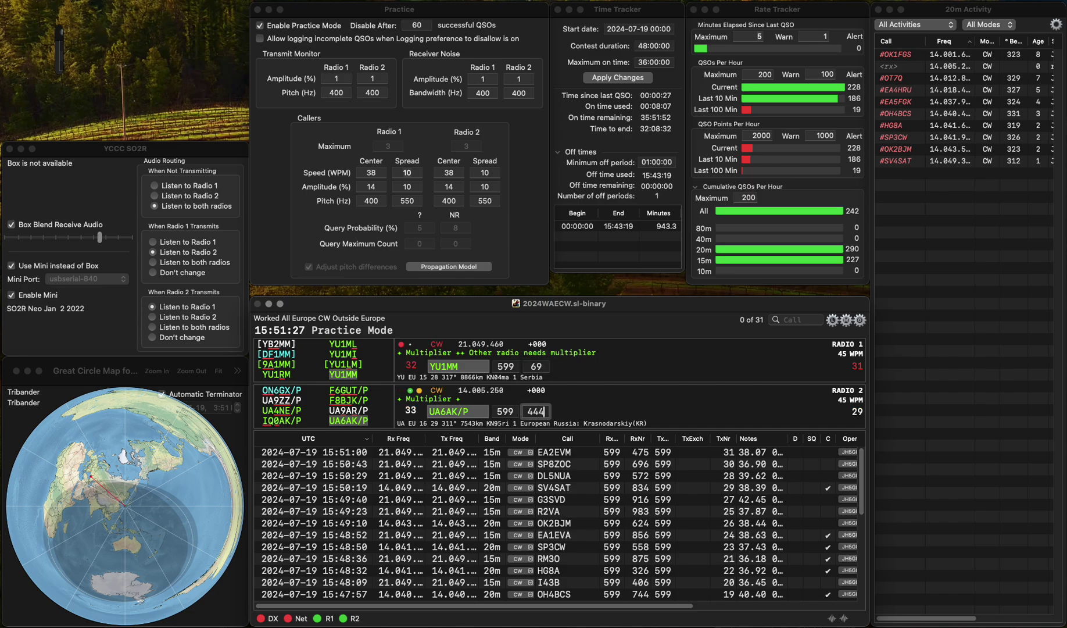
key(Return)
key(super+a)
key(BackSpace)
- Log YU1MM with serial 604 and DJ7ZW with serial 468
text(6)
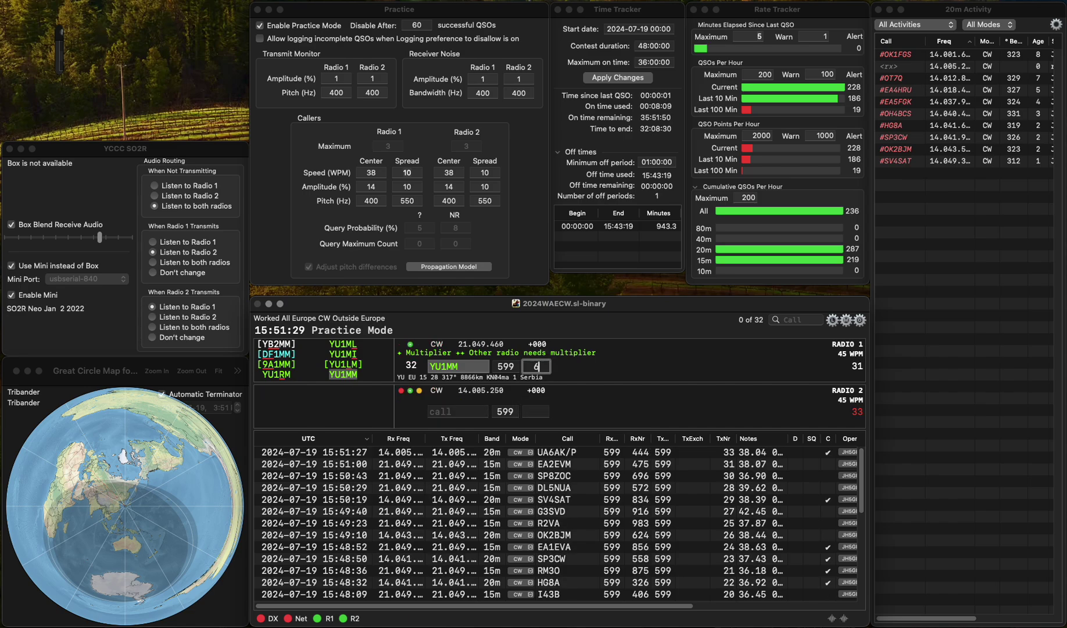
text(04)
key(Return)
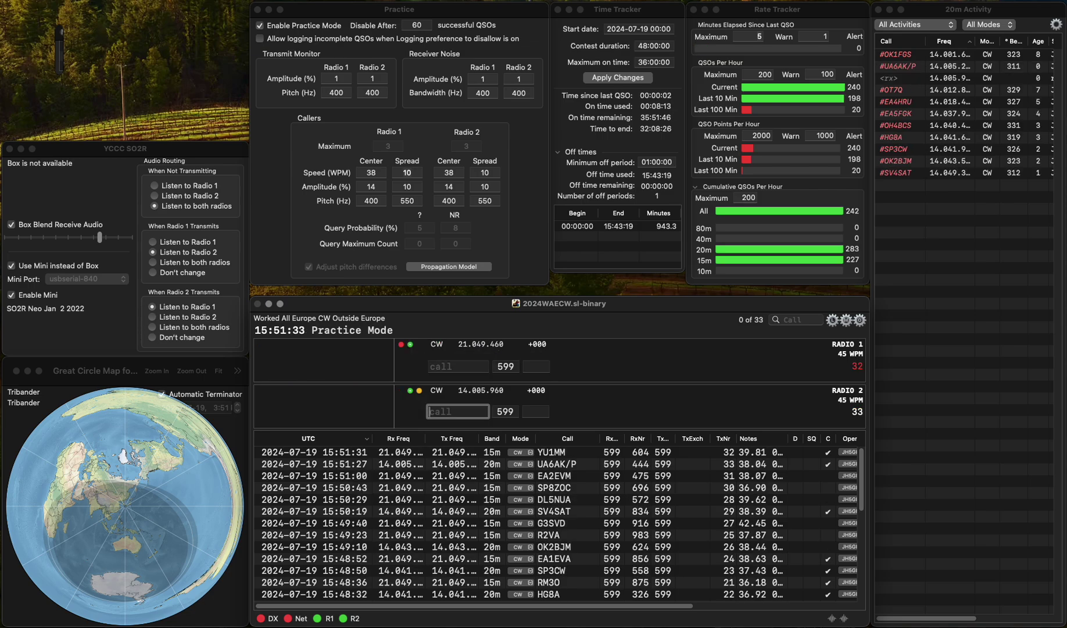
text(DJ7ZW)
key(Return)
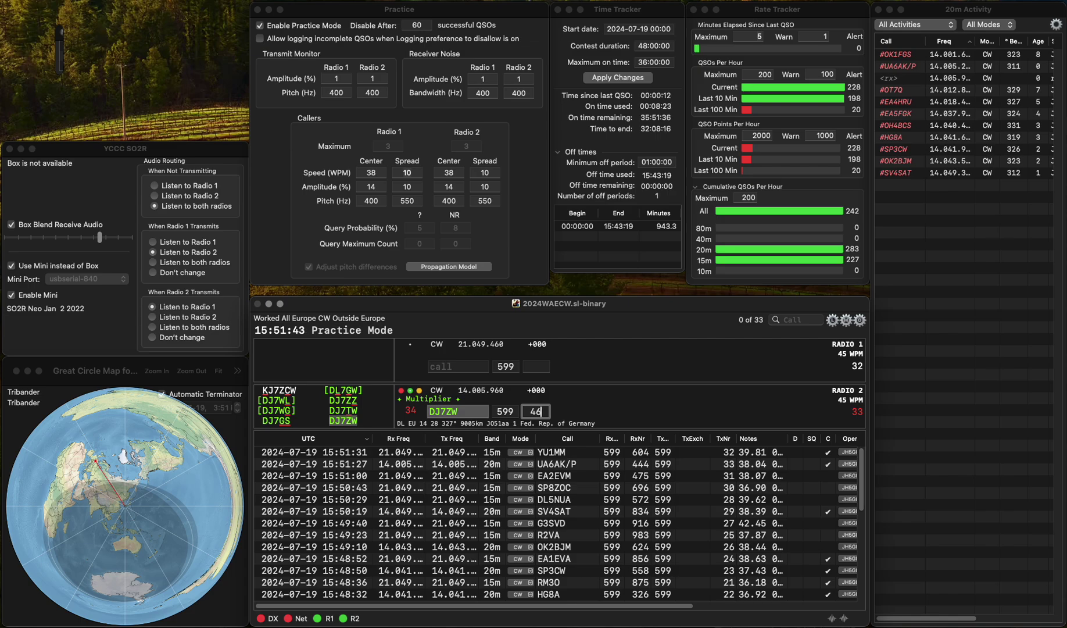
text(68)
key(Return)
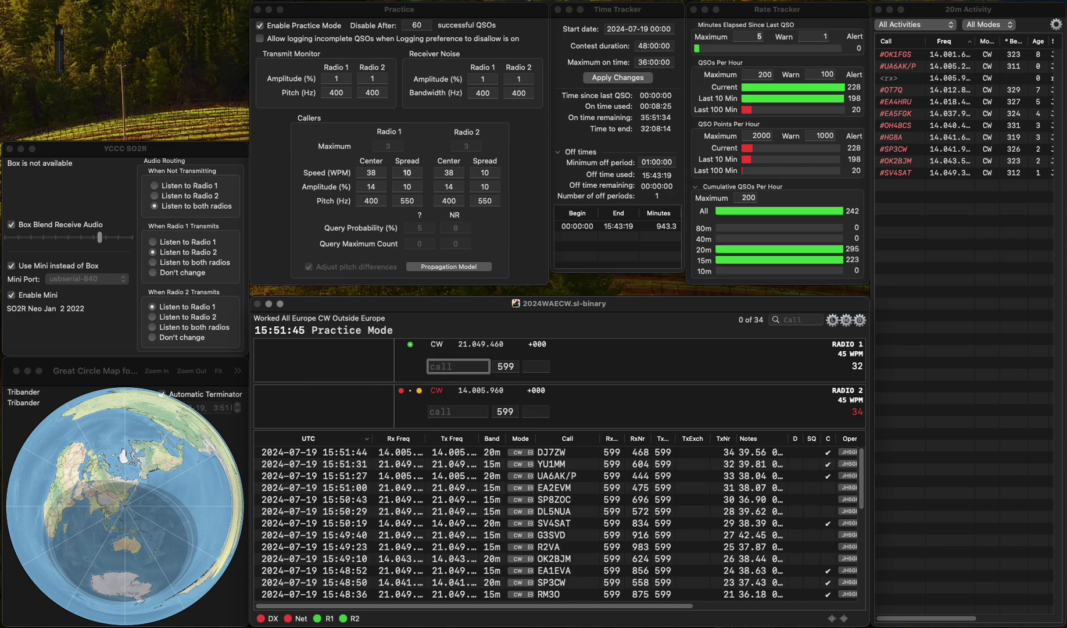
text(NN3AU)
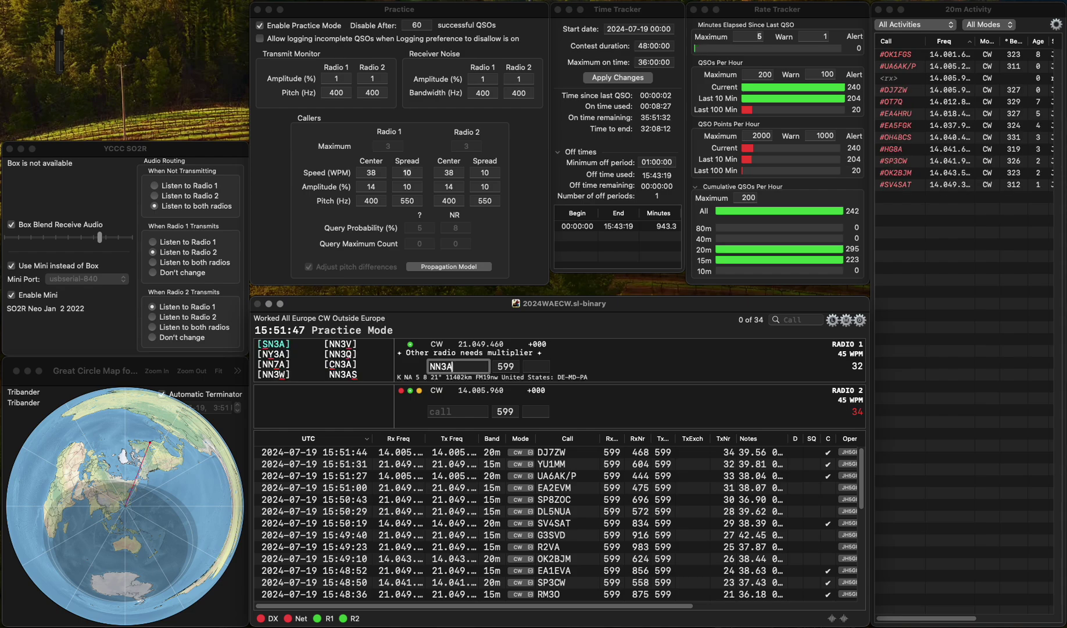
key(Delete)
key(Delete)
text(DL3AU)
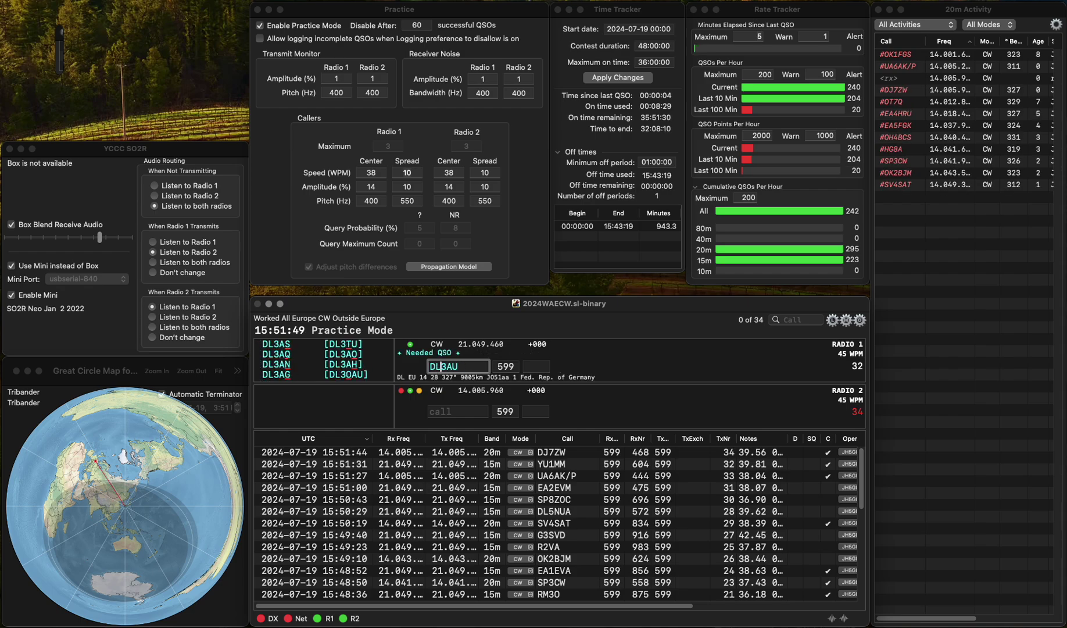
key(Return)
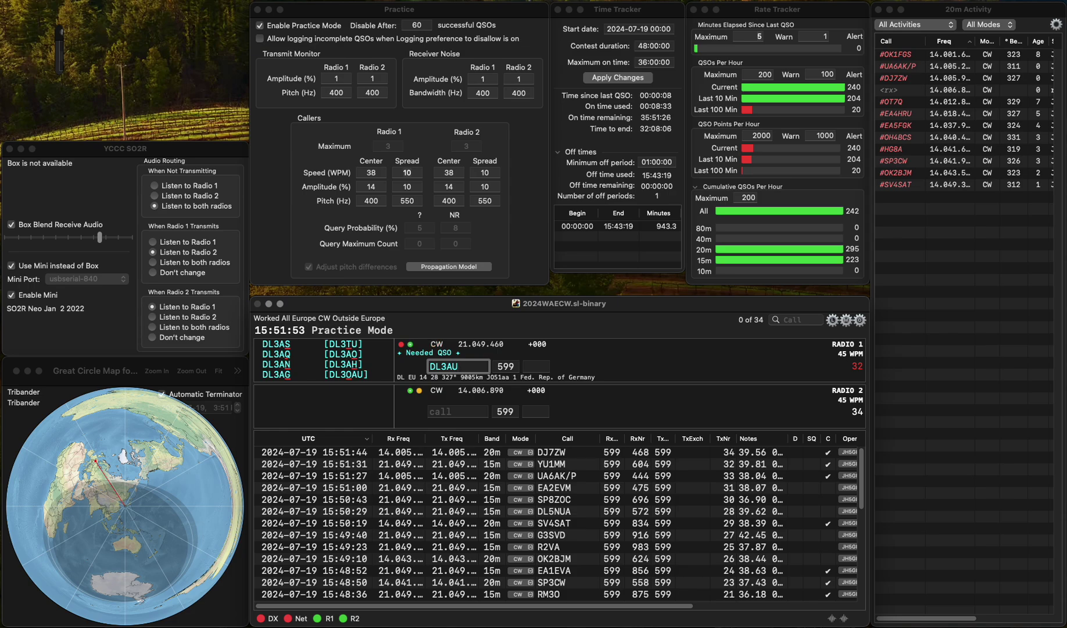
key(BackSpace)
key(BackSpace)
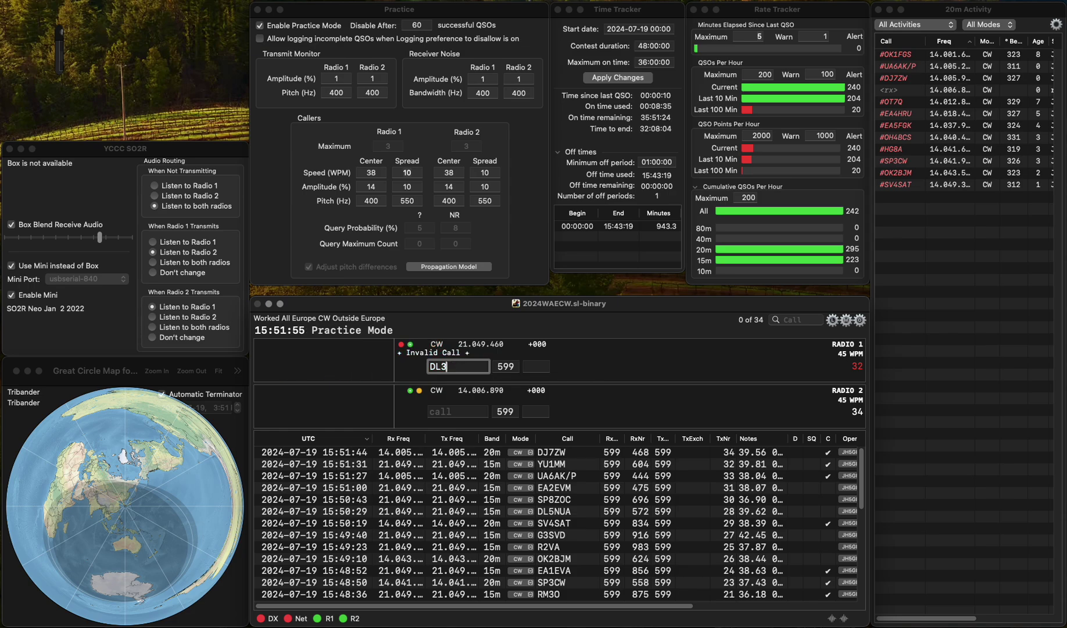
text(RA)
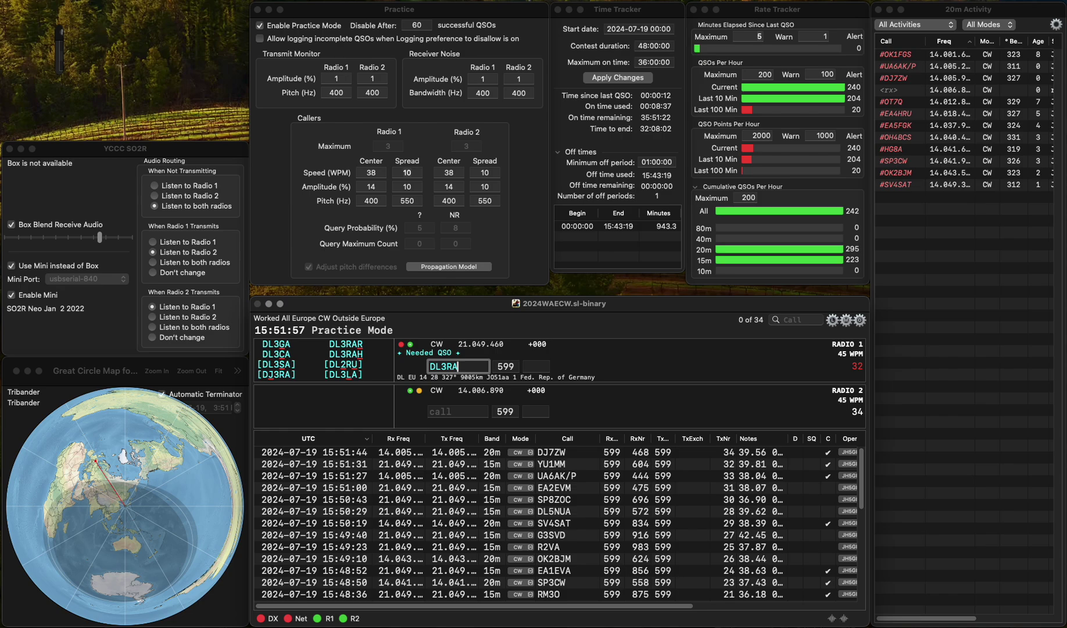
text(H)
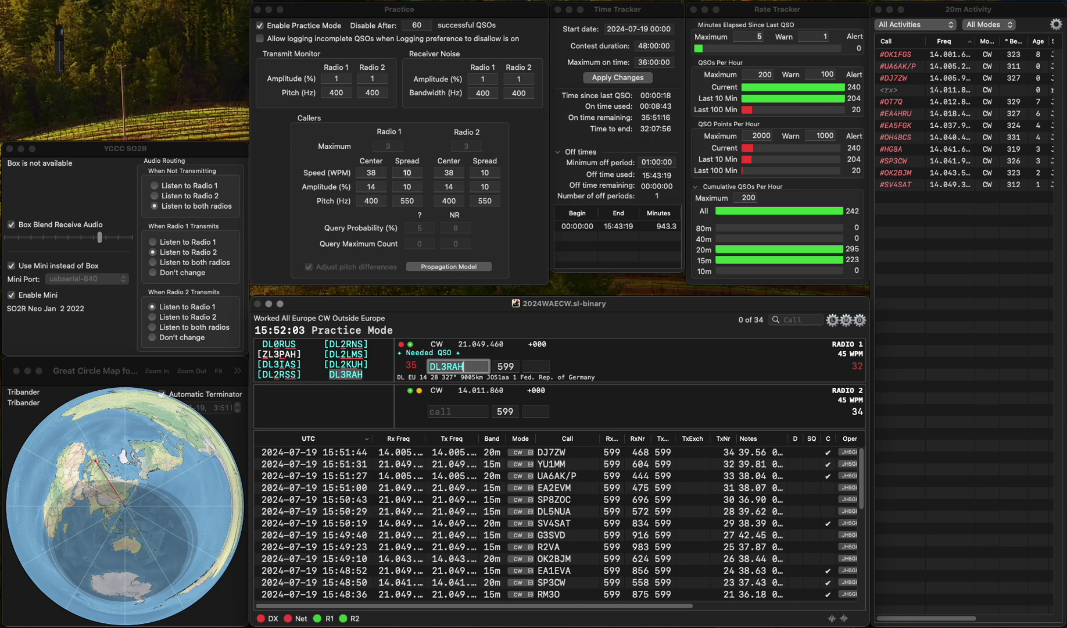
- Log DL3RAH with serial 968 and send the exchange to GW4OGO
key(Tab)
text(968)
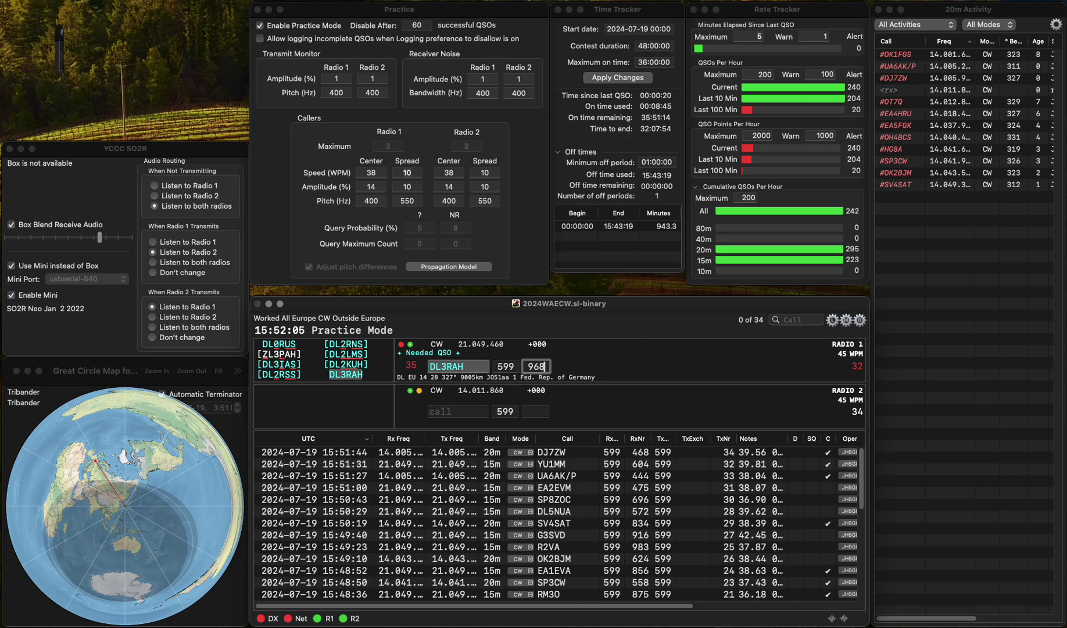
key(Return)
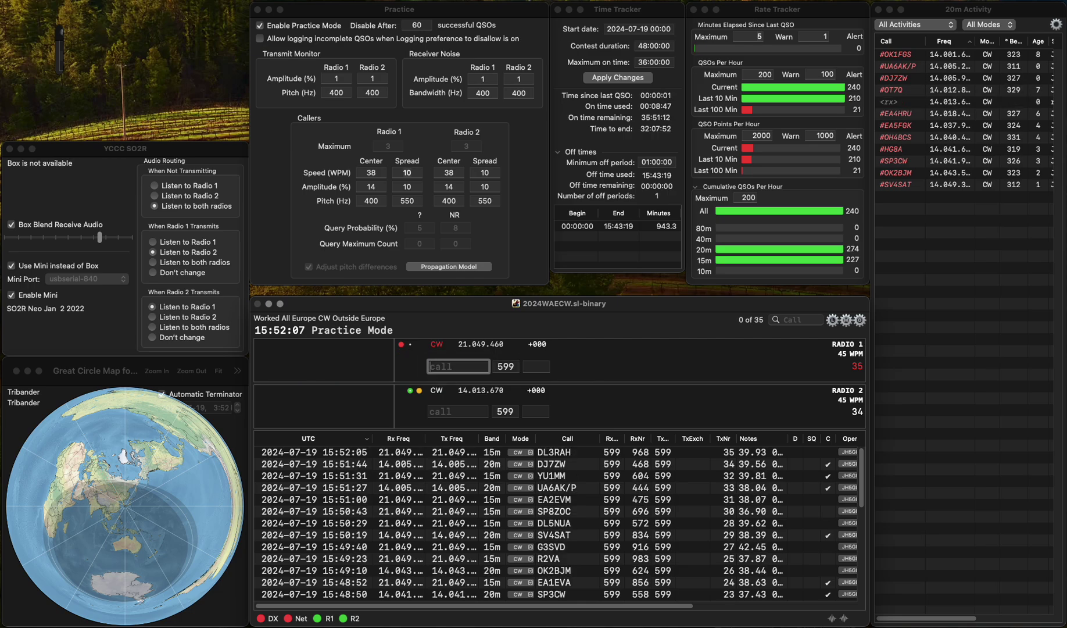
text(GW4OGO)
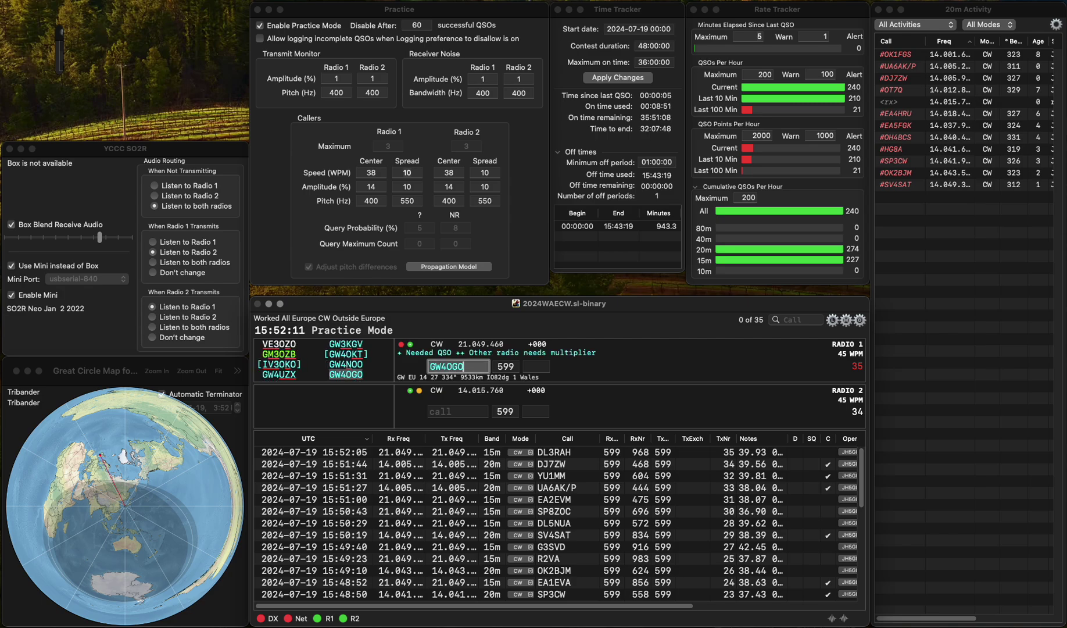
key(Return)
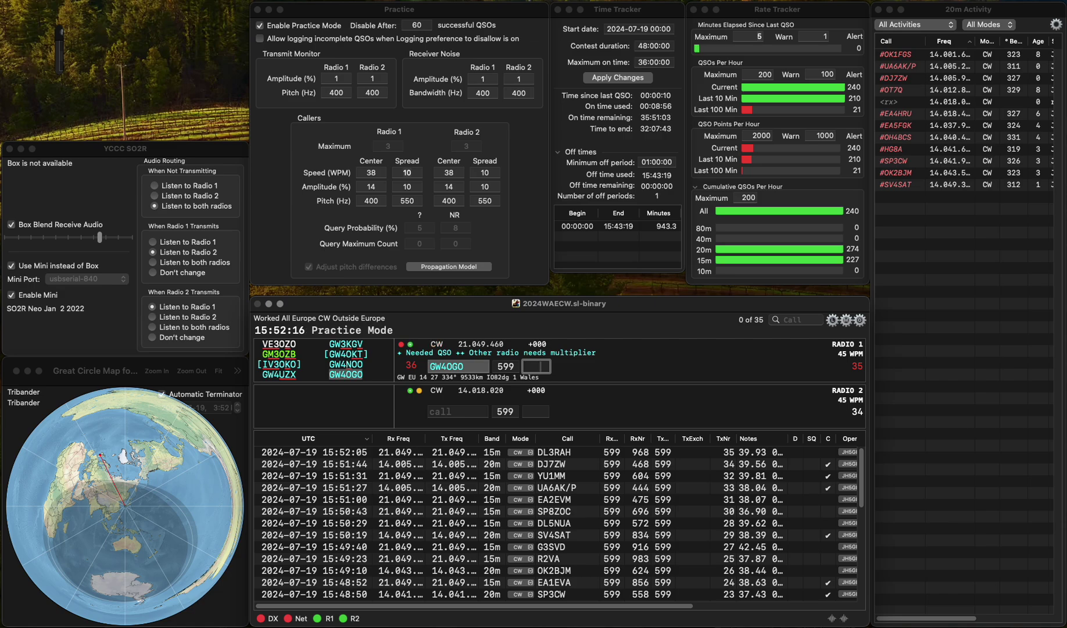
key(Return)
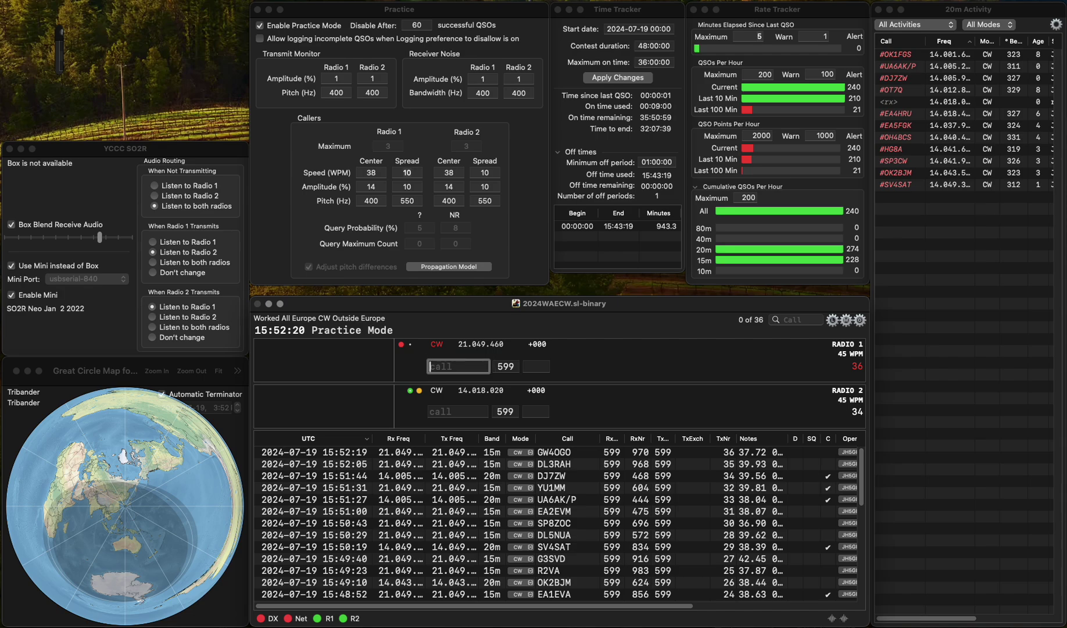
text(N)
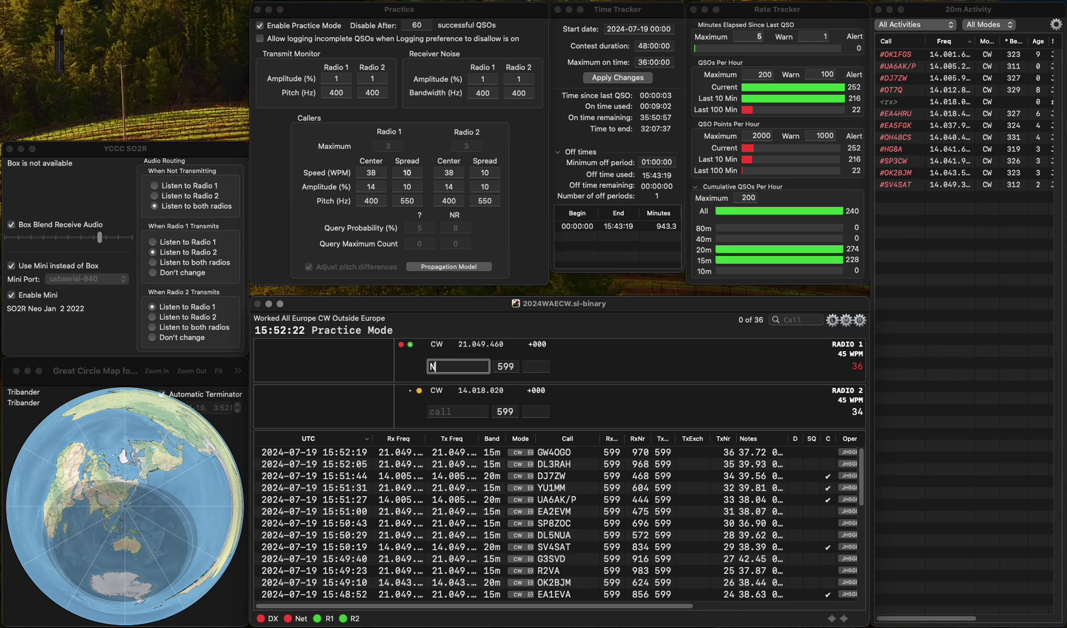
text(0JCNR)
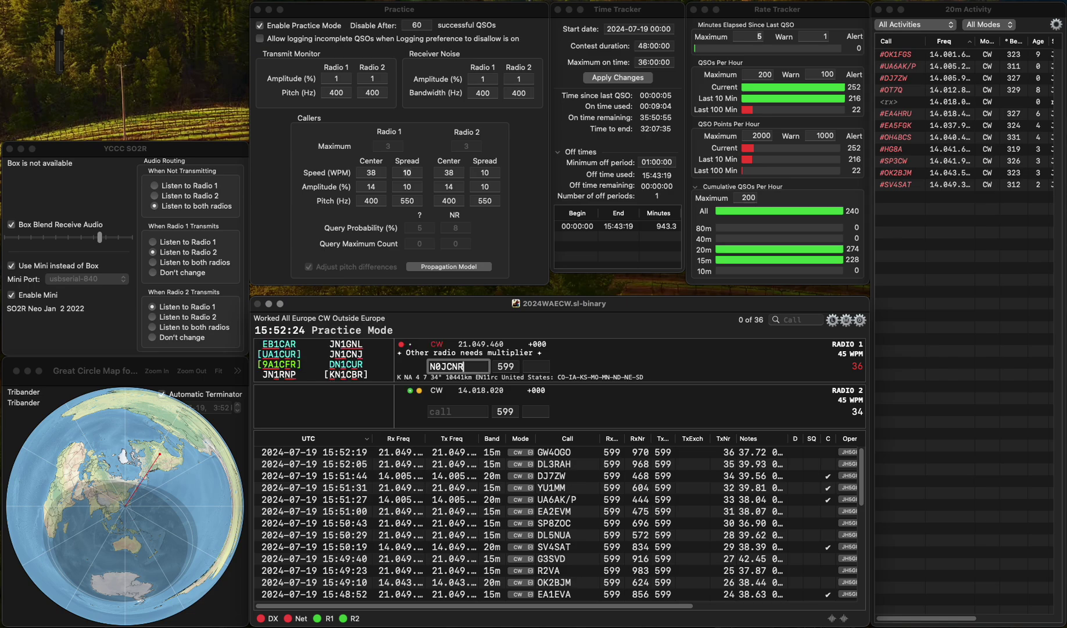
key(Escape)
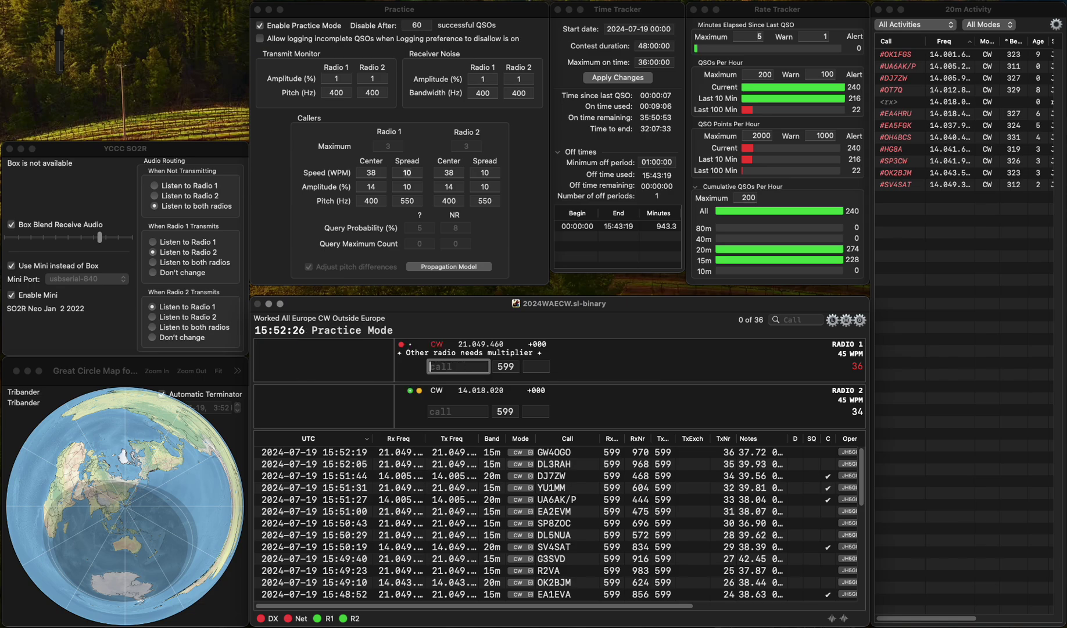
text(TM0)
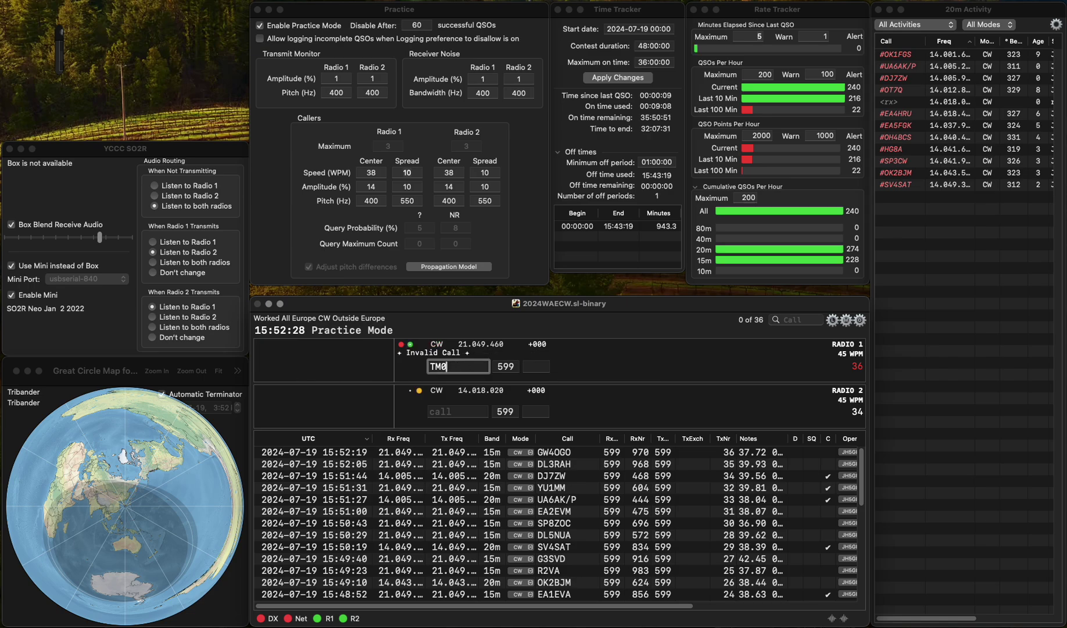
text(1CNR)
key(Return)
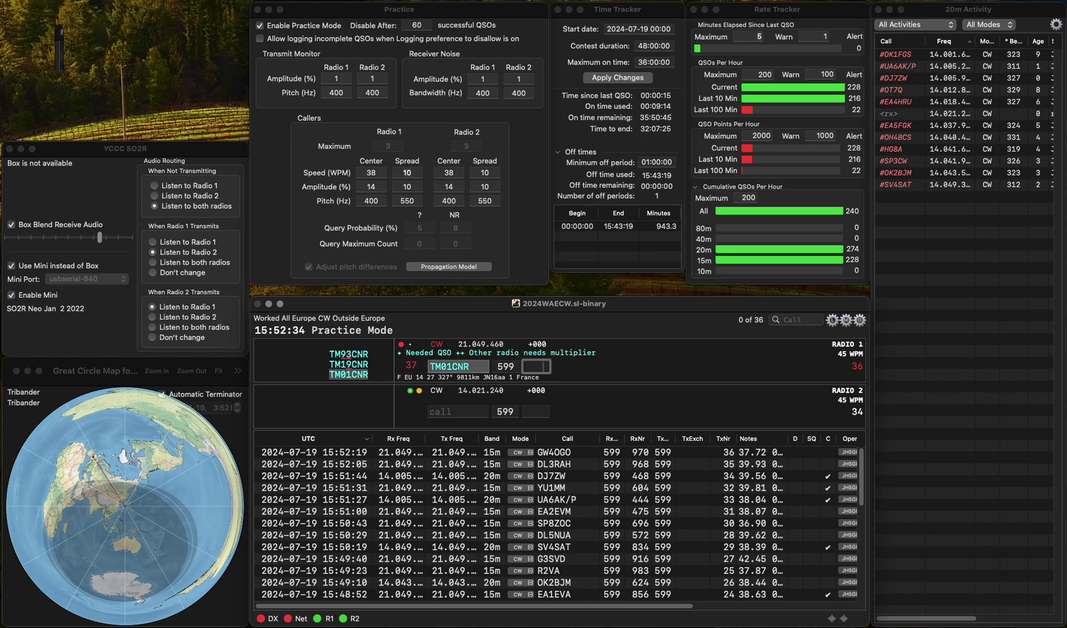
text(393)
key(Return)
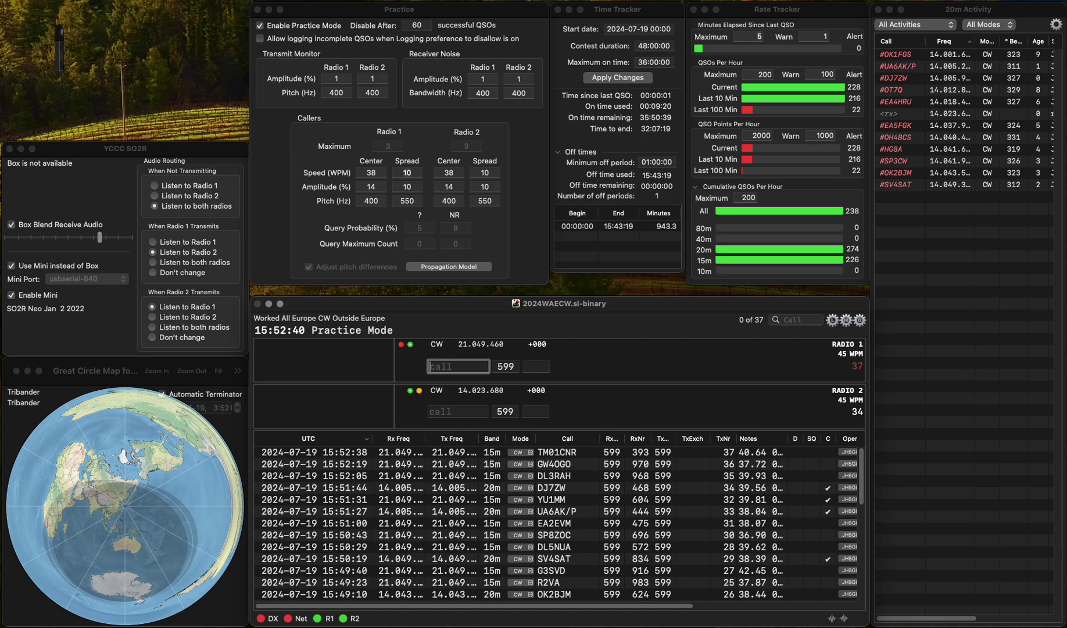
text(EI5DI)
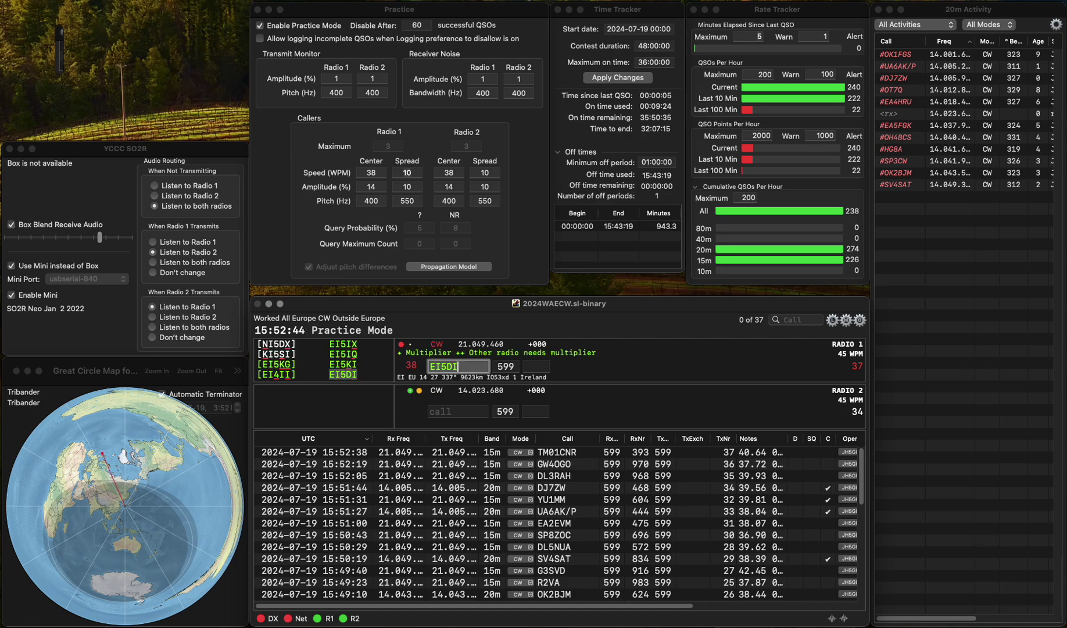
key(Return)
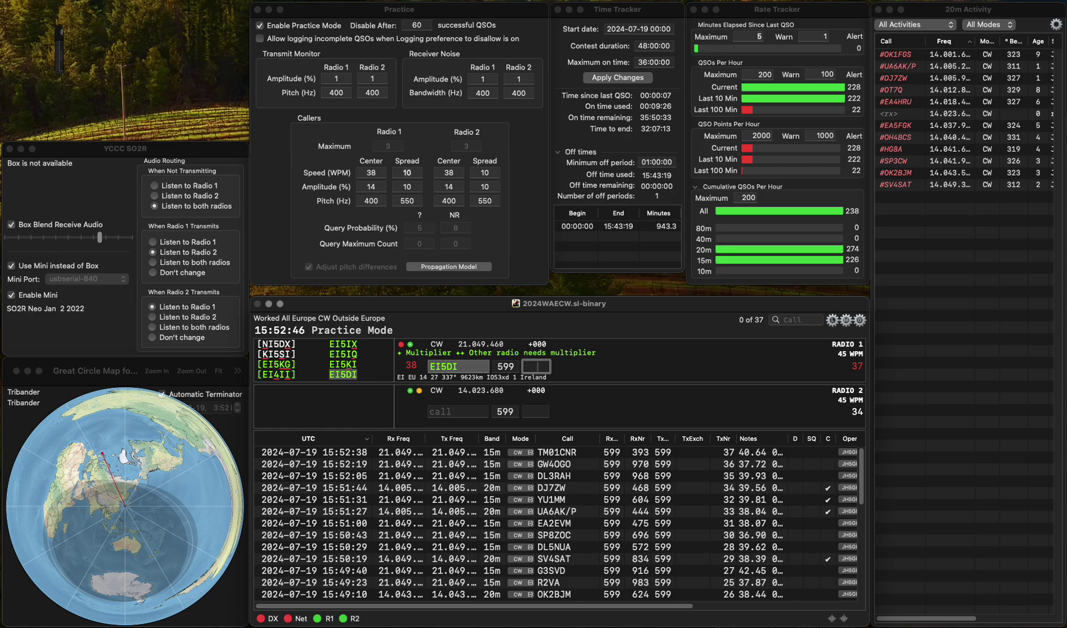
text(541)
key(Return)
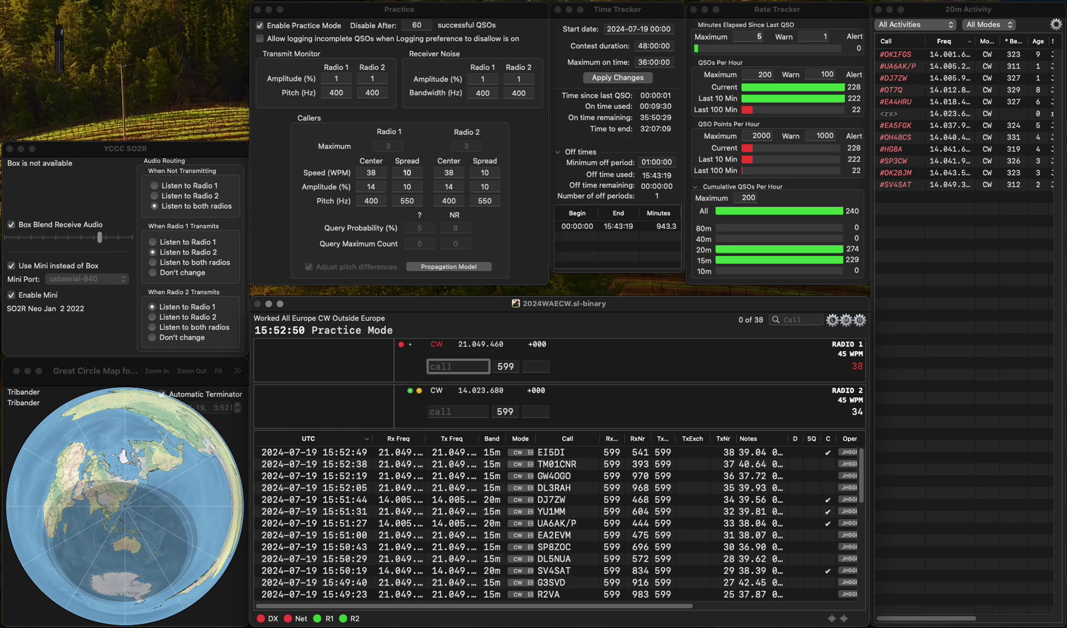
- Fix the miscopied call to F4EIH and log it with serial 387
text(F4ESH)
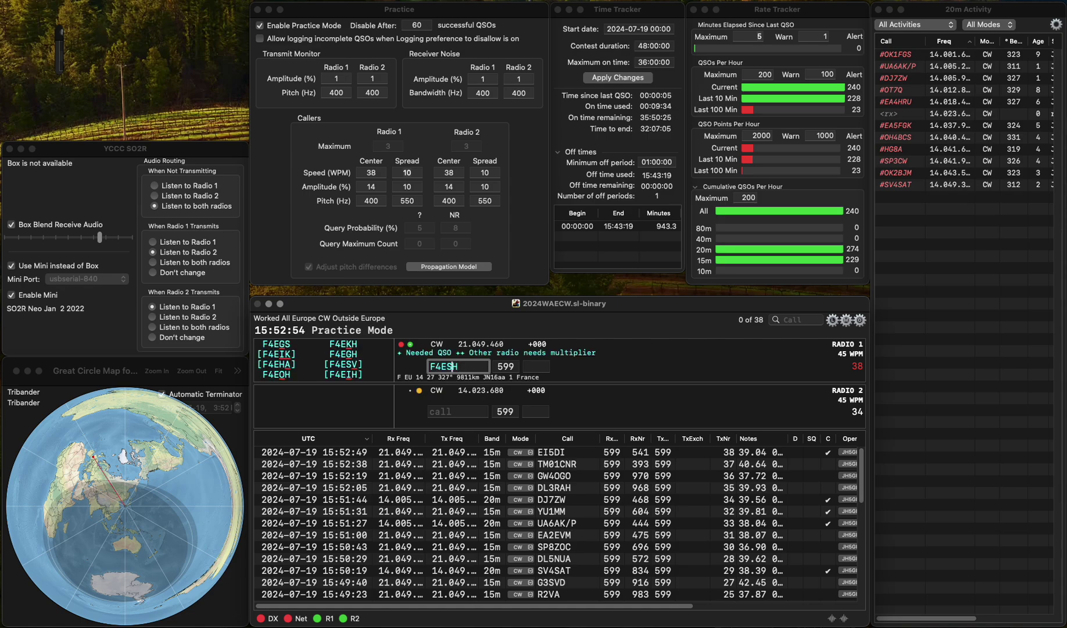
key(BackSpace)
text(I)
key(Return)
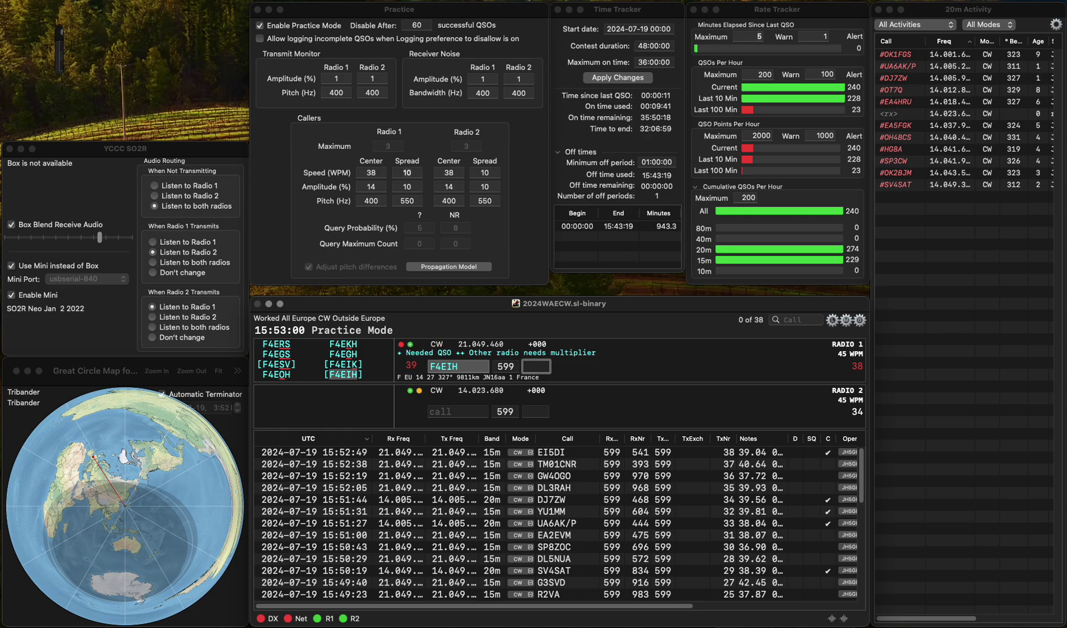
text(387)
key(Return)
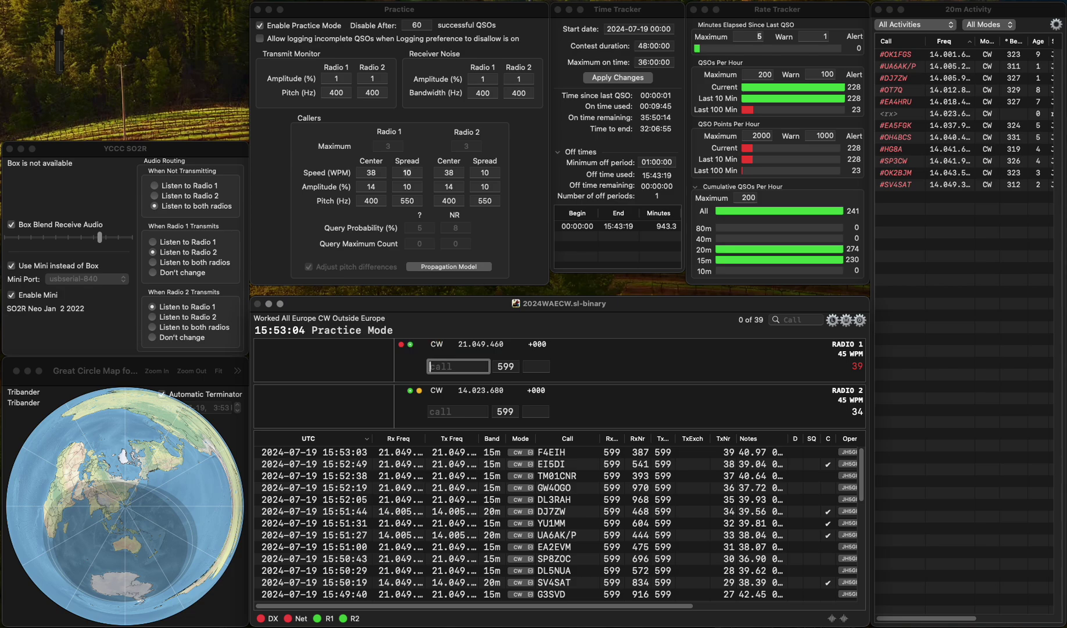
- Answer the partial 9A call on Radio 1, then log the second radio's contact with serial 68
text(9A)
key(Return)
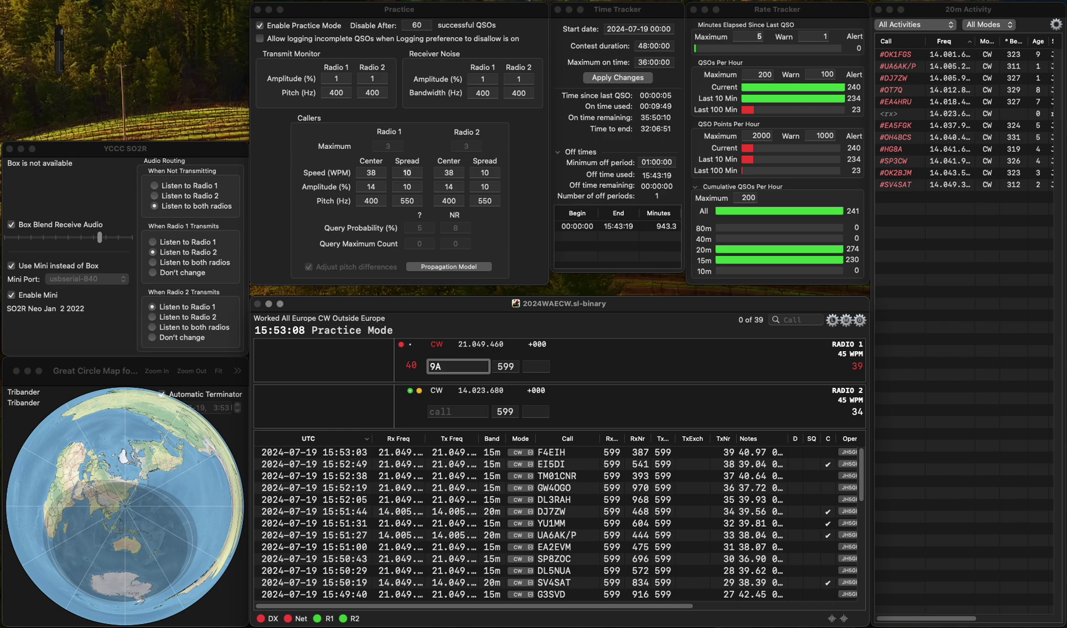
key(Tab)
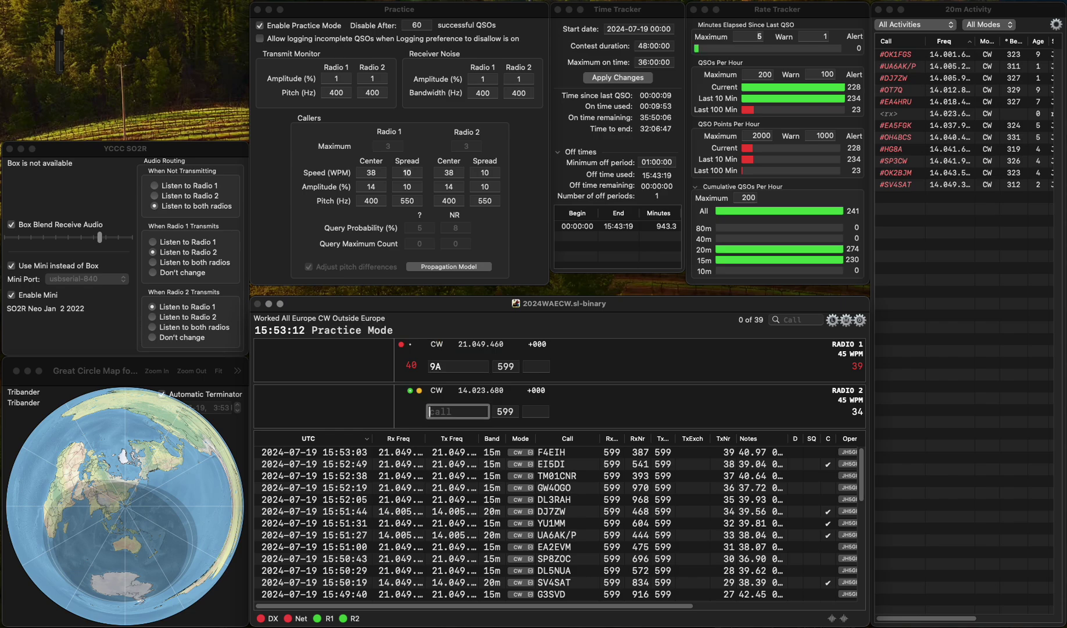
text(I3)
key(Left)
key(Left)
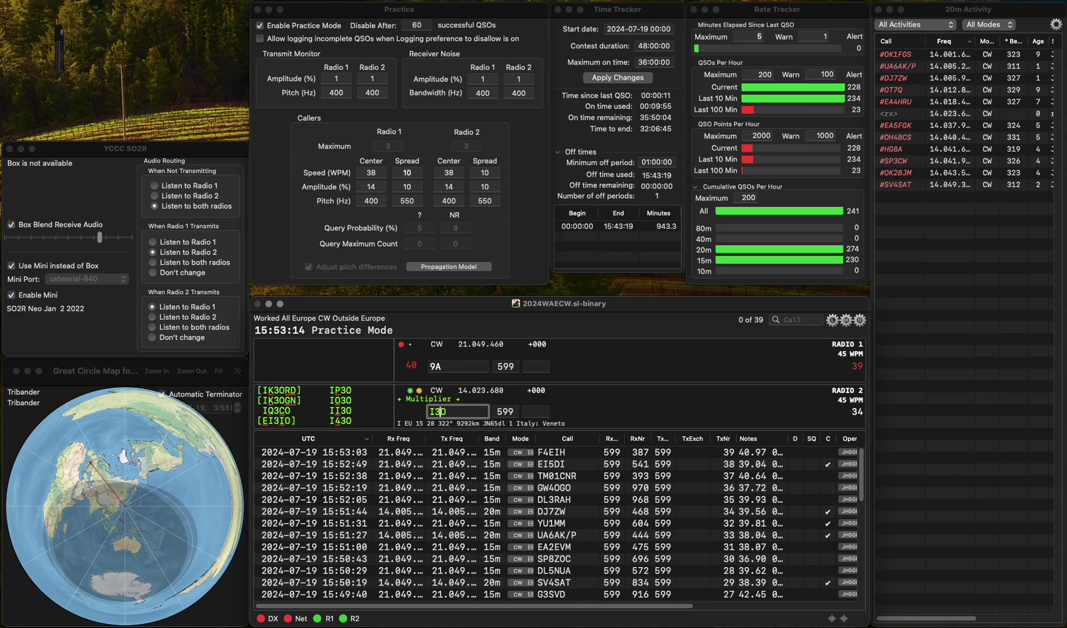
text(4)
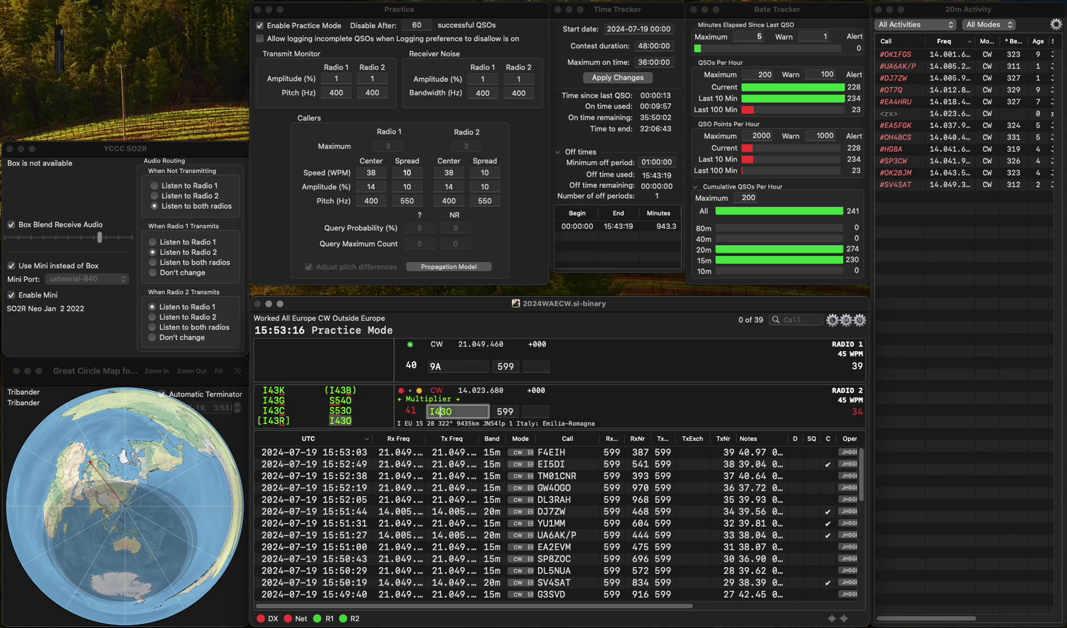
key(space)
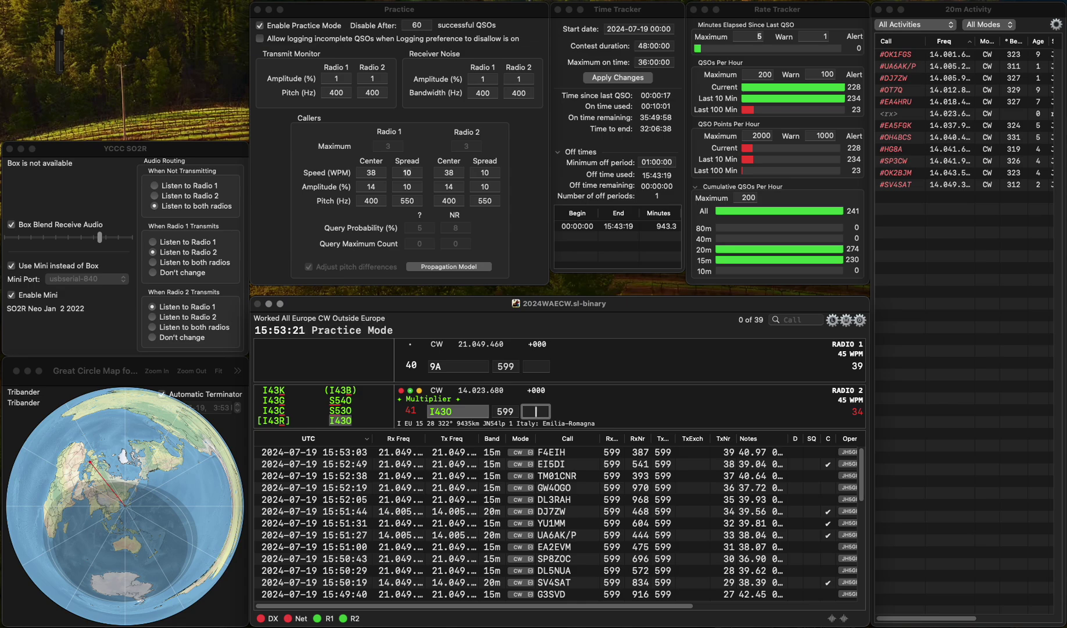
text(68)
key(Return)
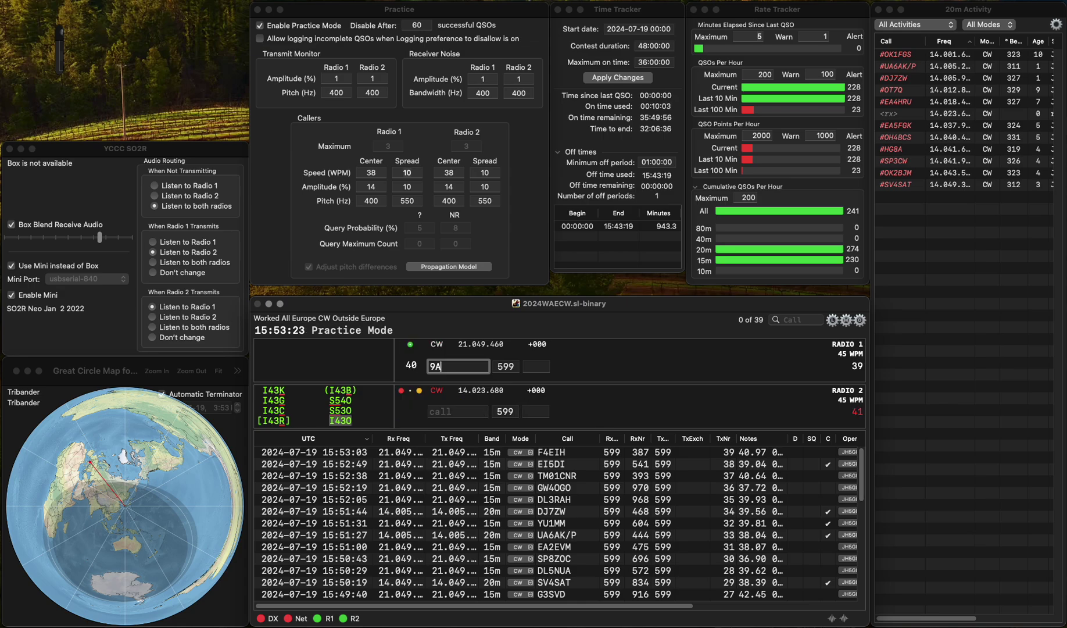
text(2WB)
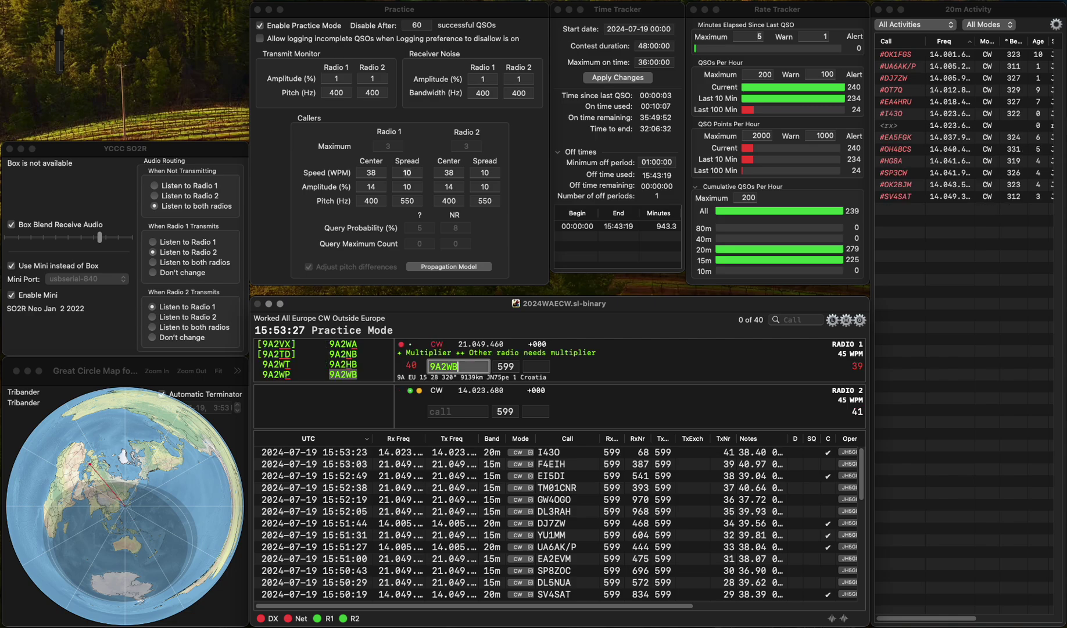
key(Return)
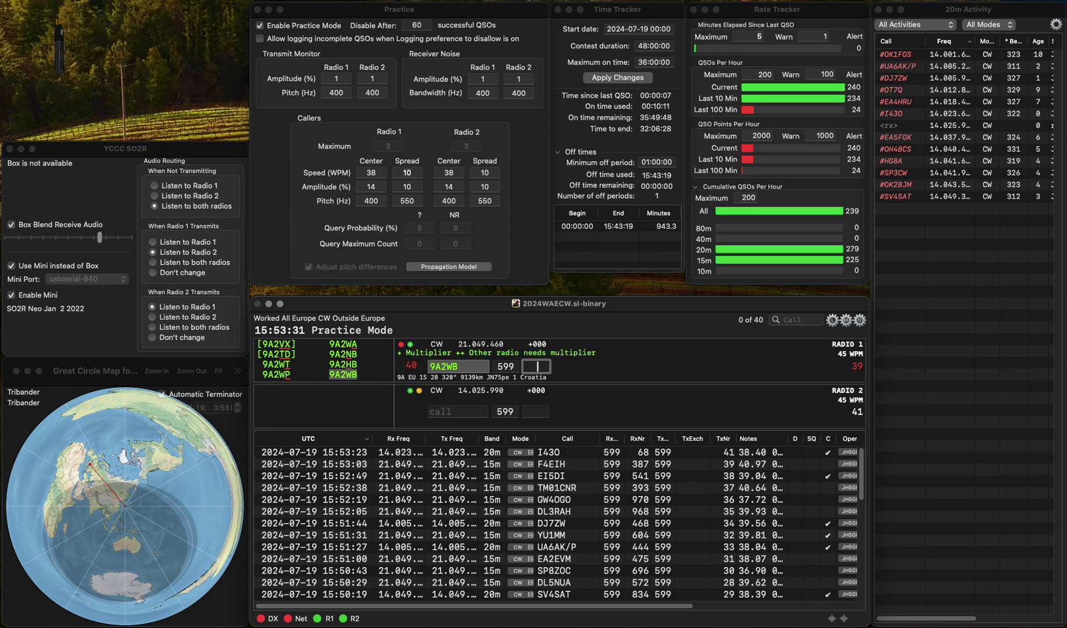
text(108)
key(Return)
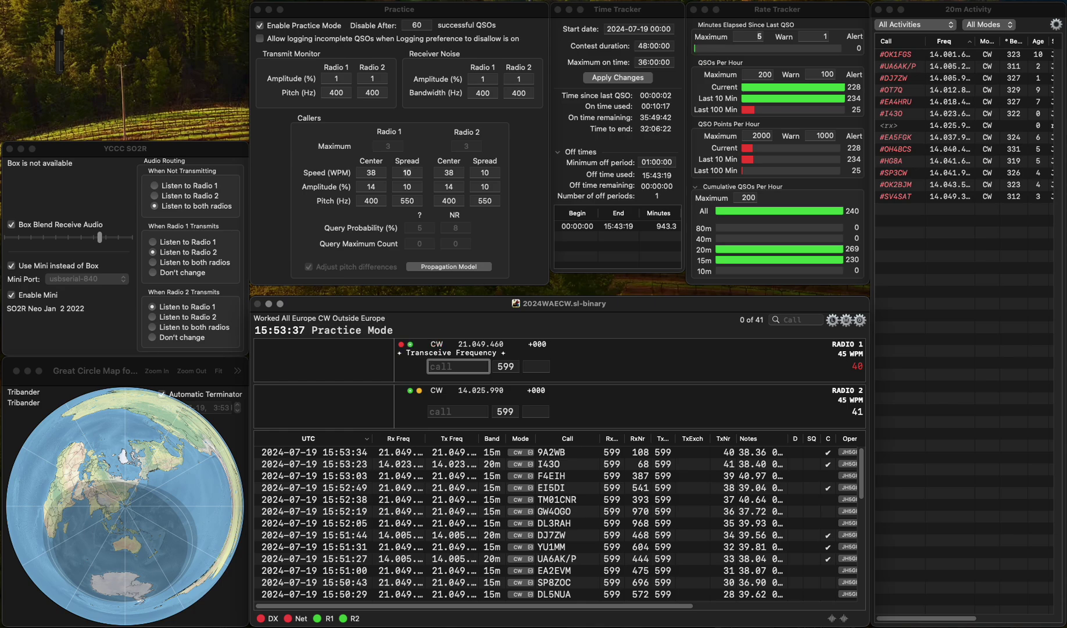
- Answer SV6EBQ and HB9CBR on the second radio, then log SV6EBQ on 15m with serial 569
text(SV6EB)
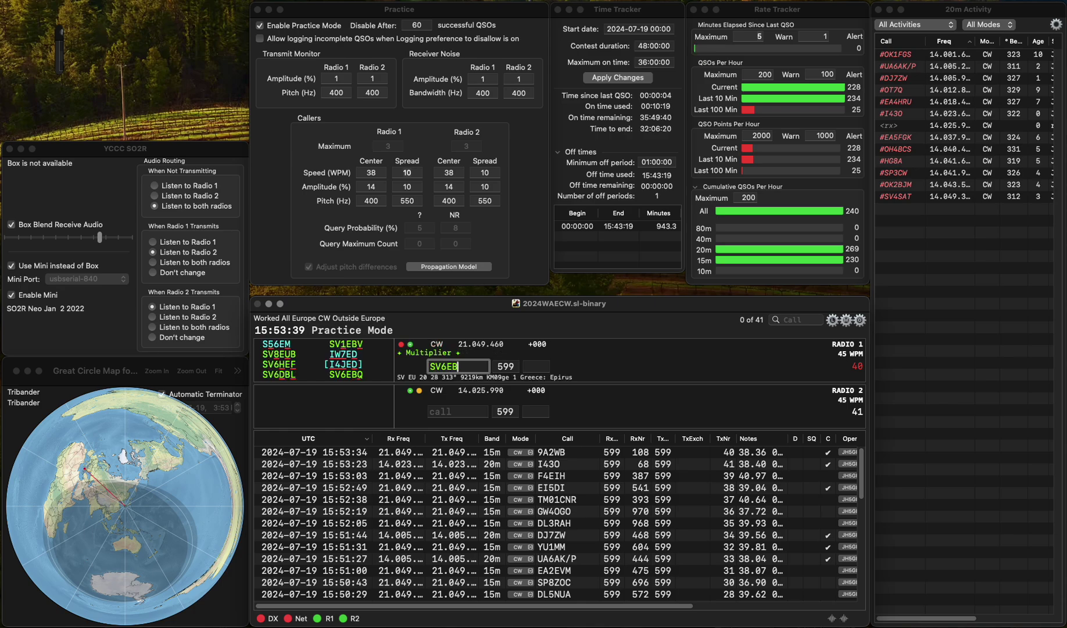
text(Q)
key(Return)
text(S)
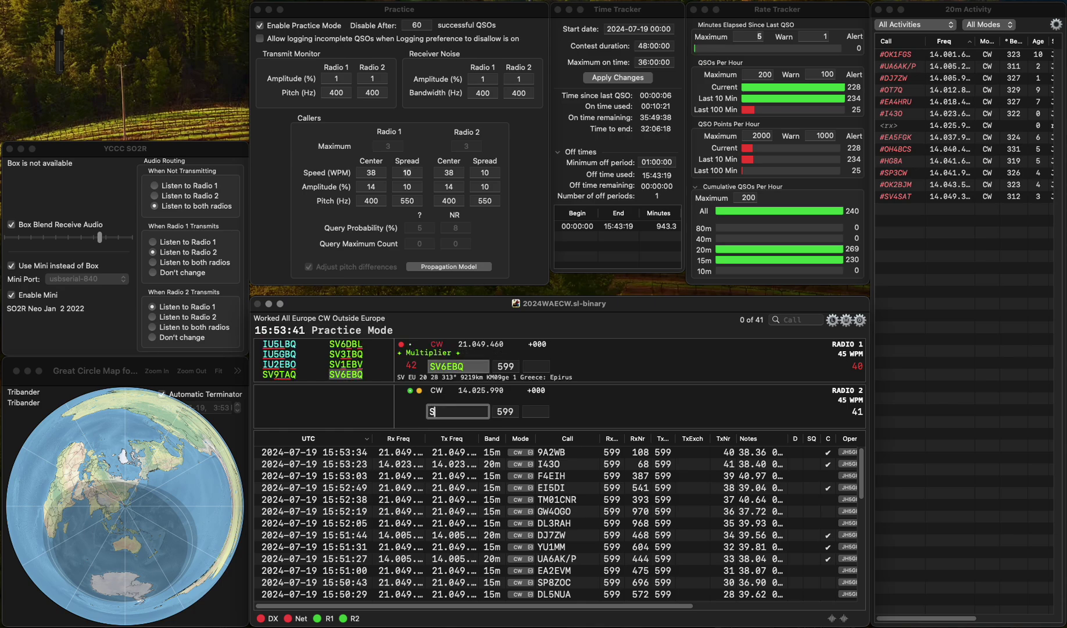
text(B9CDR)
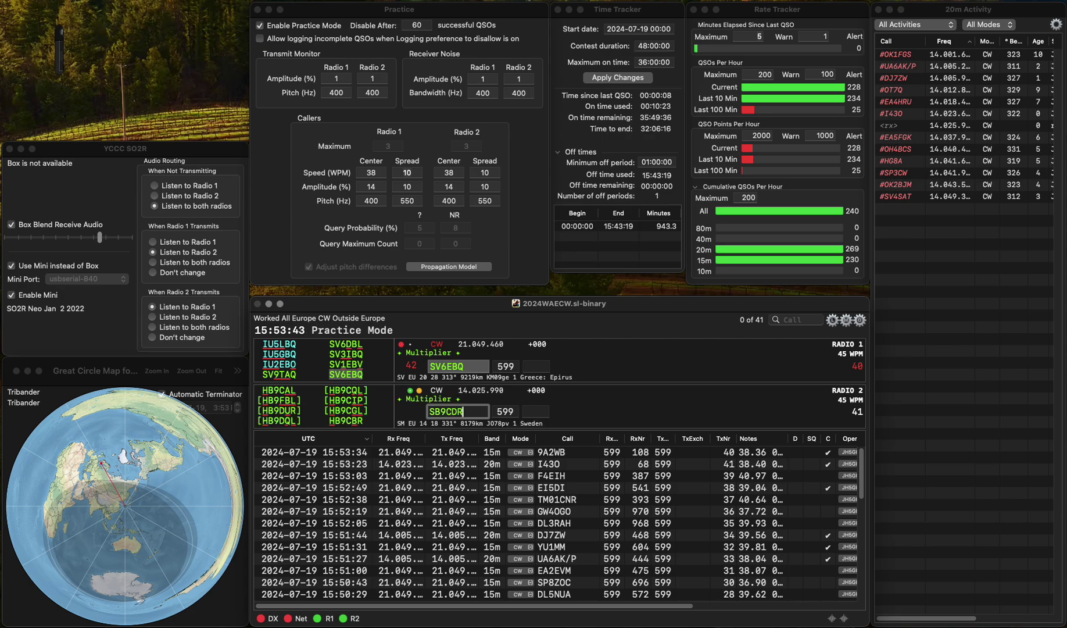
key(Home)
key(Delete)
text(H)
key(End)
key(BackSpace)
key(BackSpace)
text(BR)
key(Return)
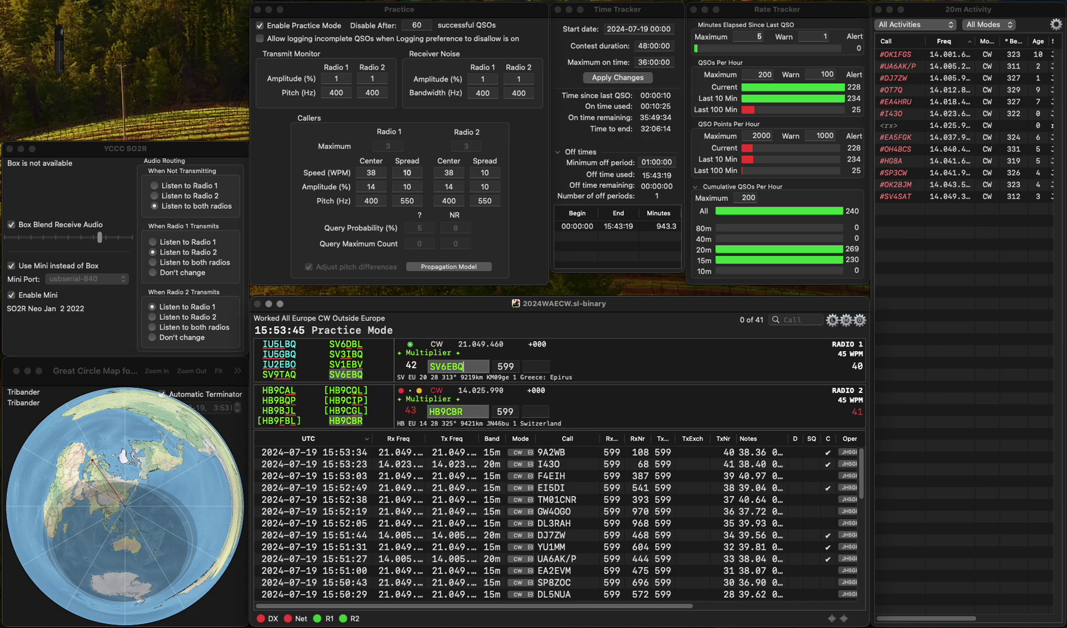
text(569)
key(Return)
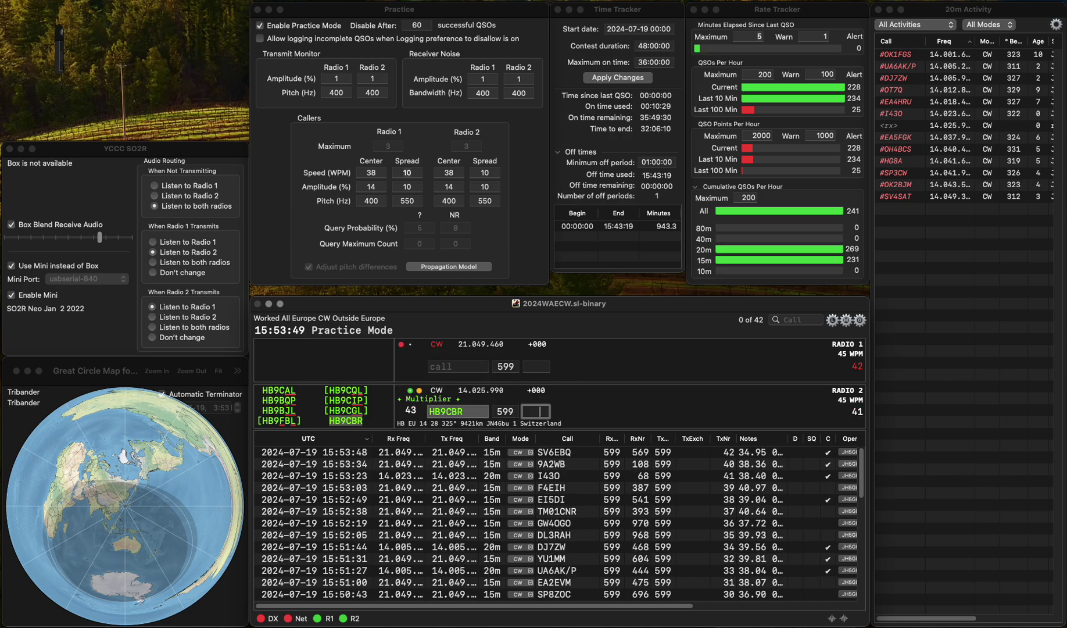
text(3)
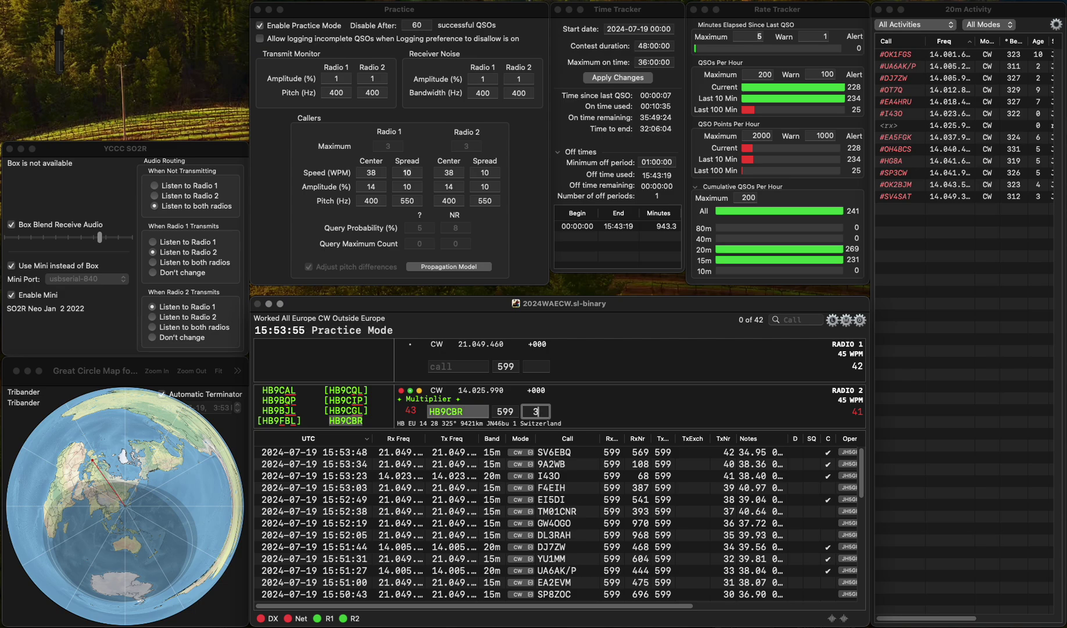
text(61)
key(Return)
text(S)
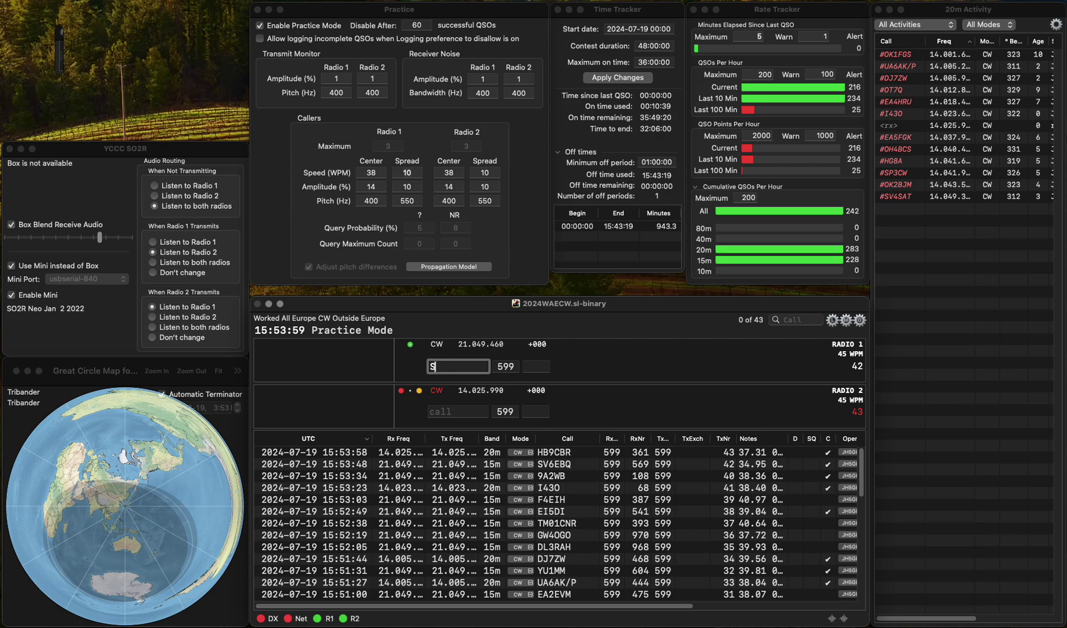
text(P8PZA)
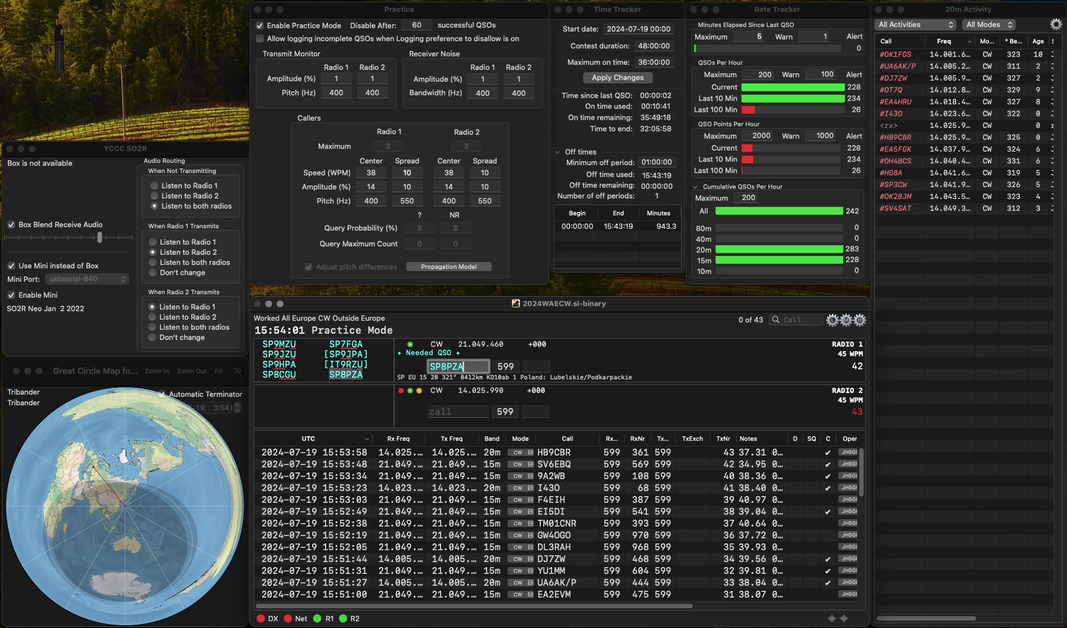
key(Return)
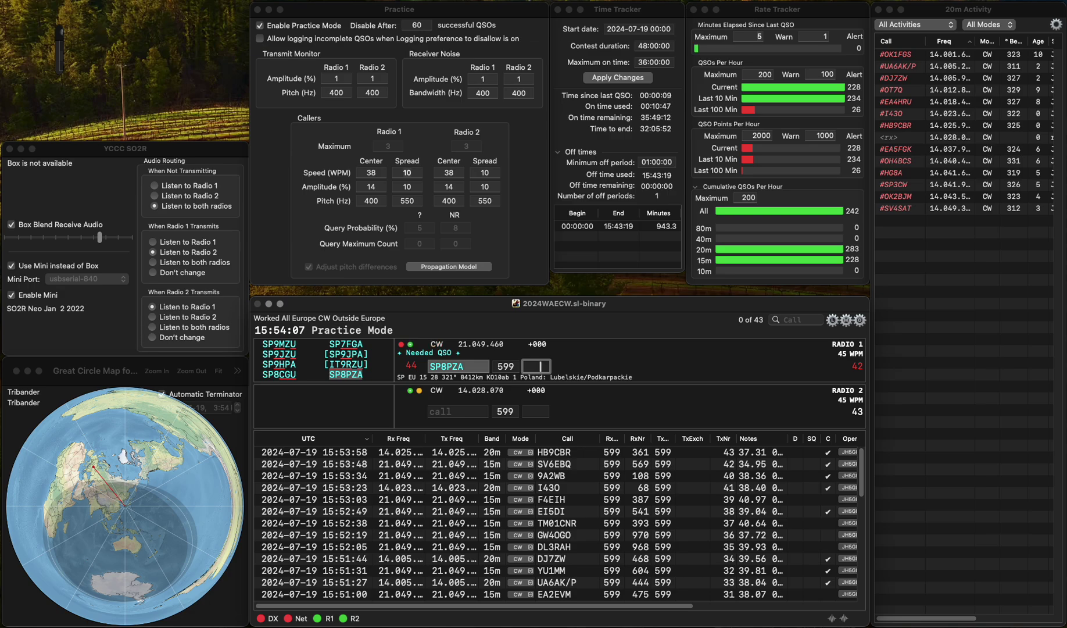
text(287)
key(Return)
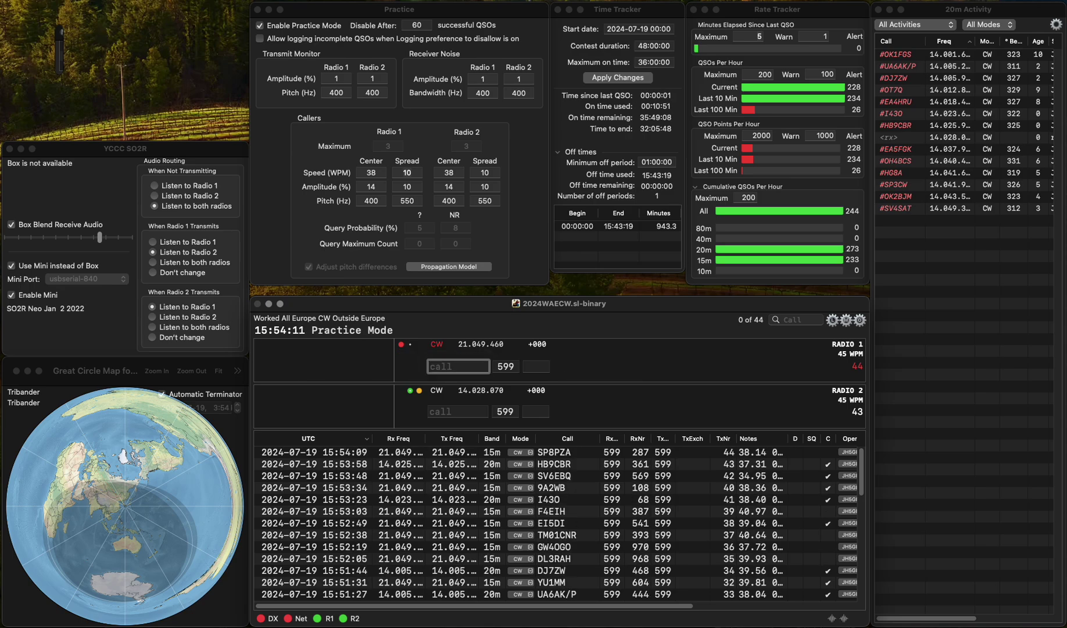
- Answer SM6Y on the second radio and correct the first radio's call to R6DVL
text(RD)
key(Down)
text(DSM6)
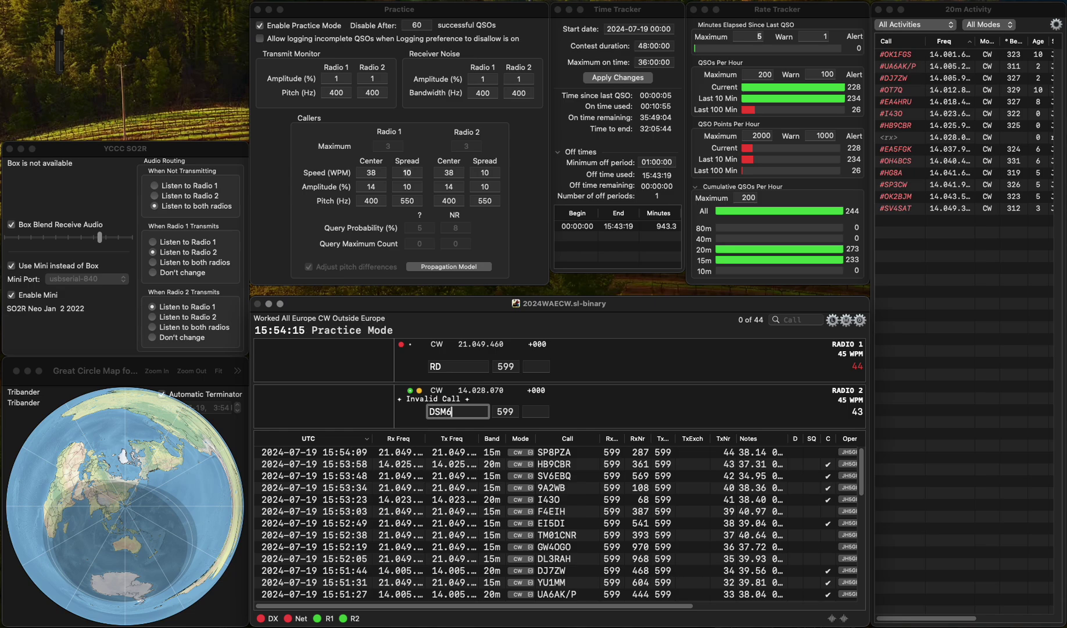
text(Y)
key(Home)
key(Delete)
key(Return)
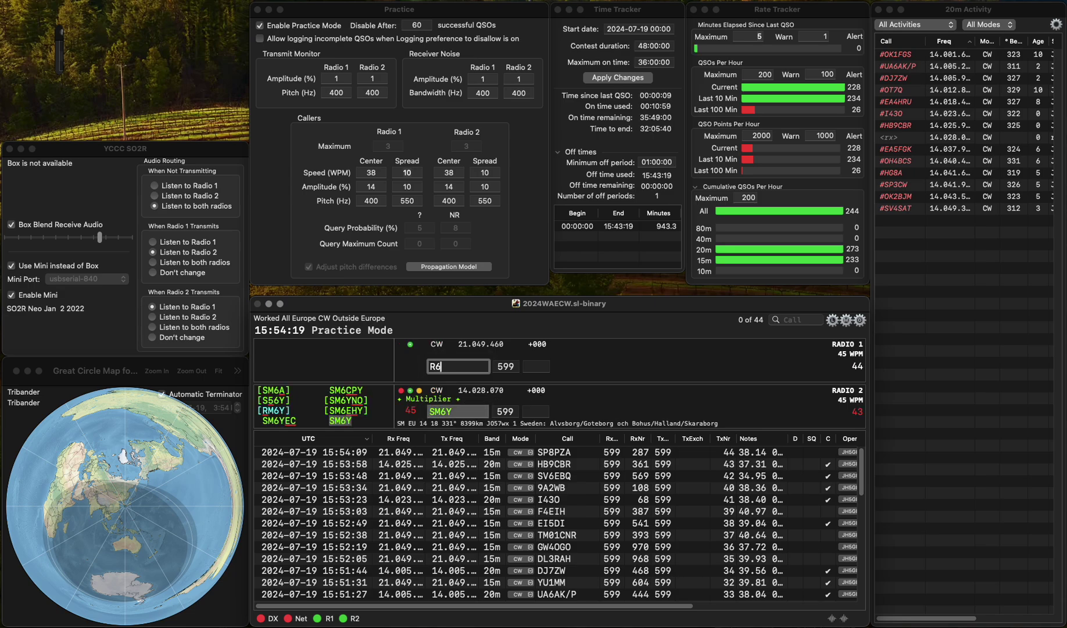
key(BackSpace)
text(6BVL)
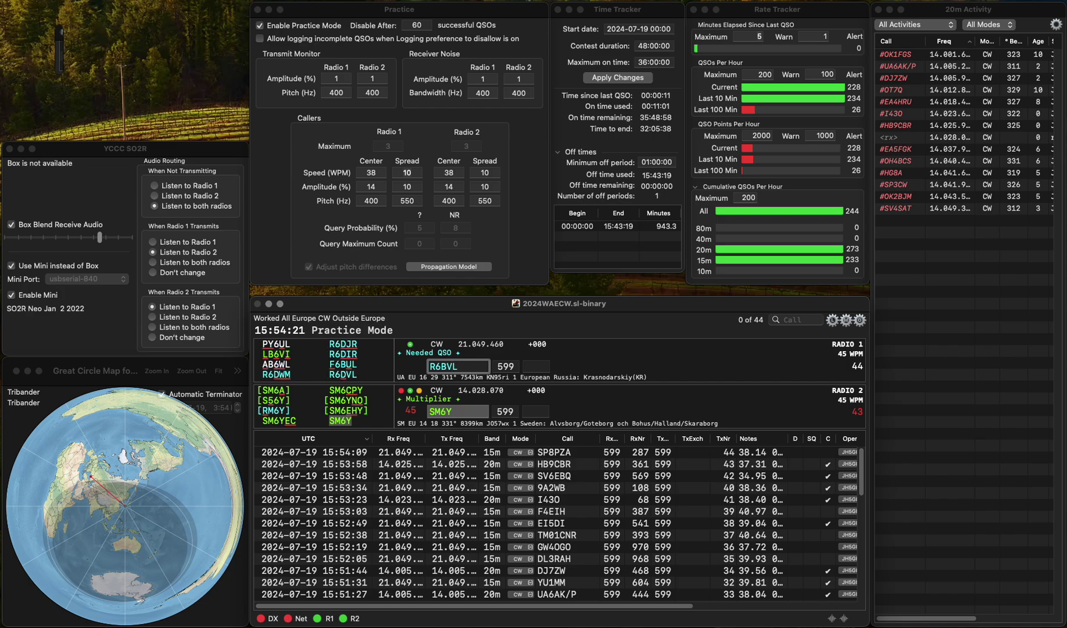
key(Left)
key(Left)
key(BackSpace)
text(D)
key(Return)
key(Return)
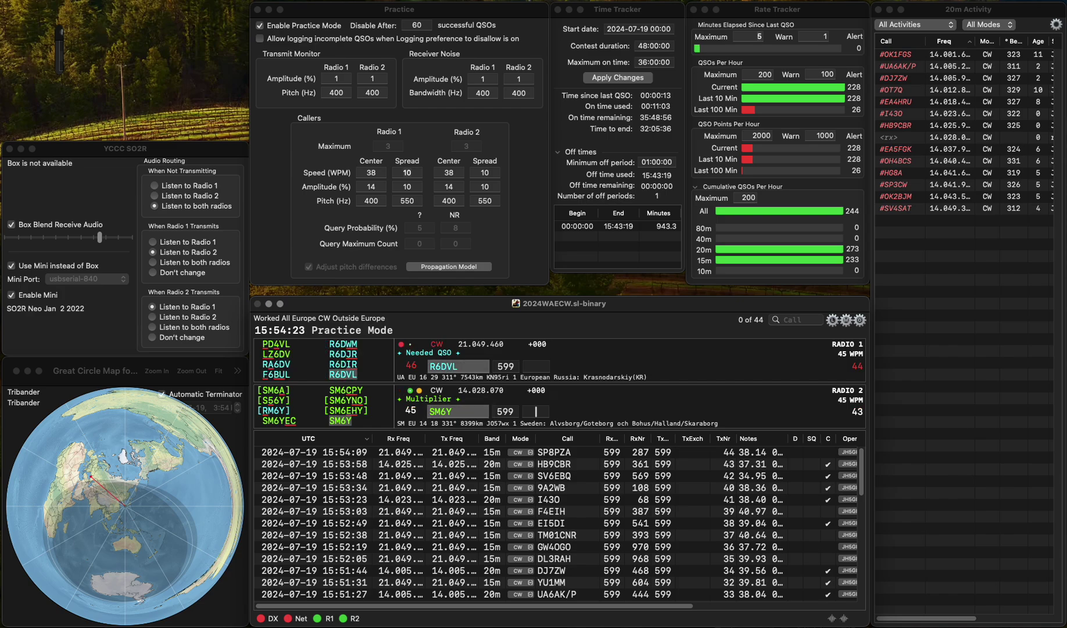
text(1)
key(Return)
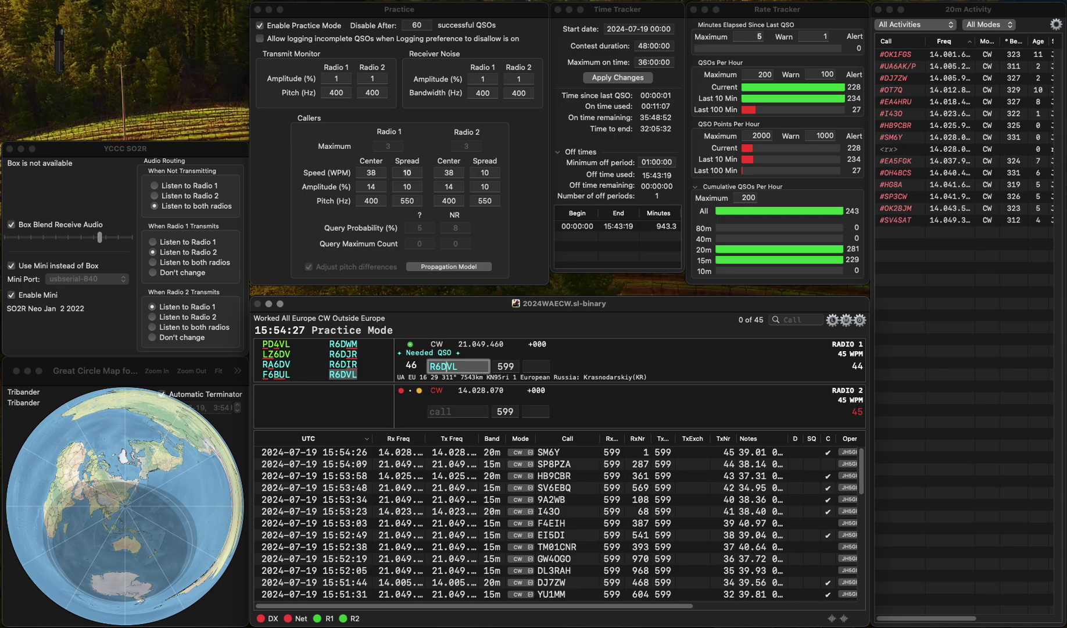
text(126)
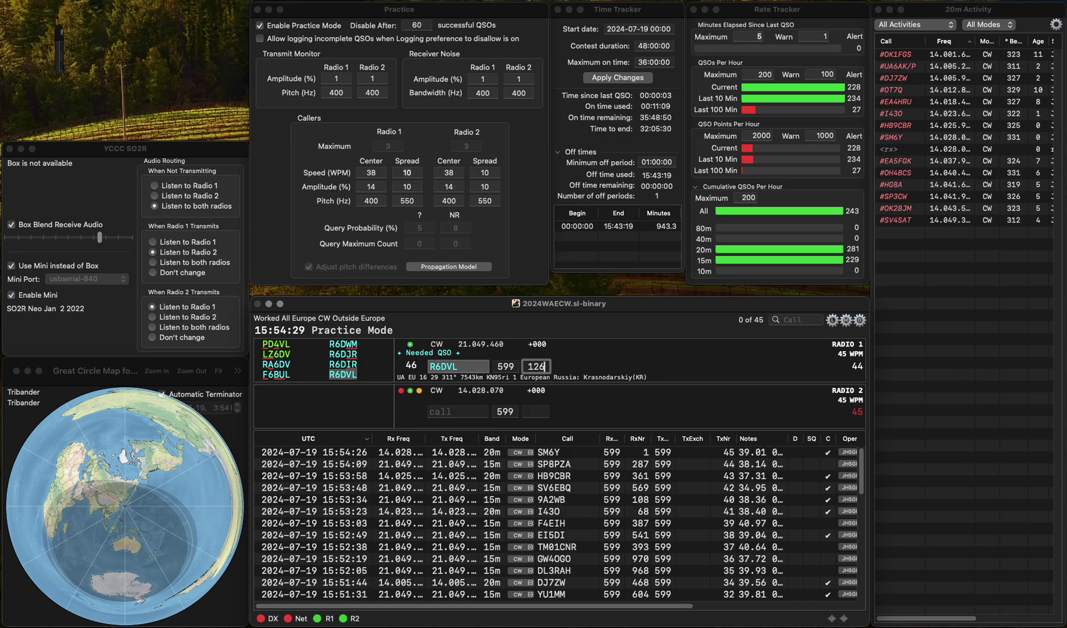
key(Return)
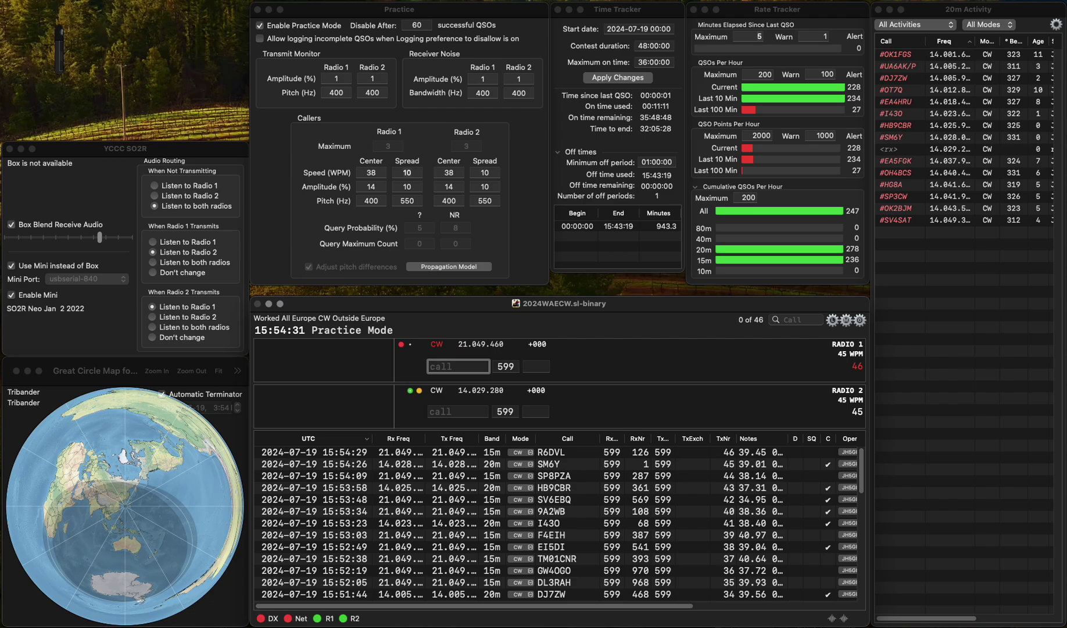
- Log HB9HMI with exchange 720
text(HB9)
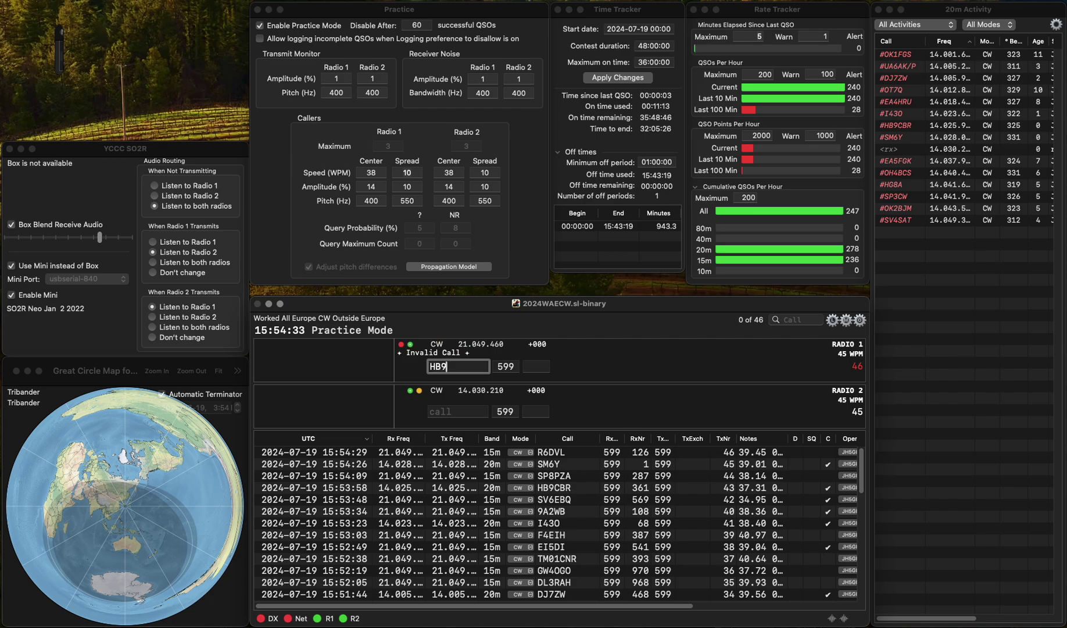
text(HMI)
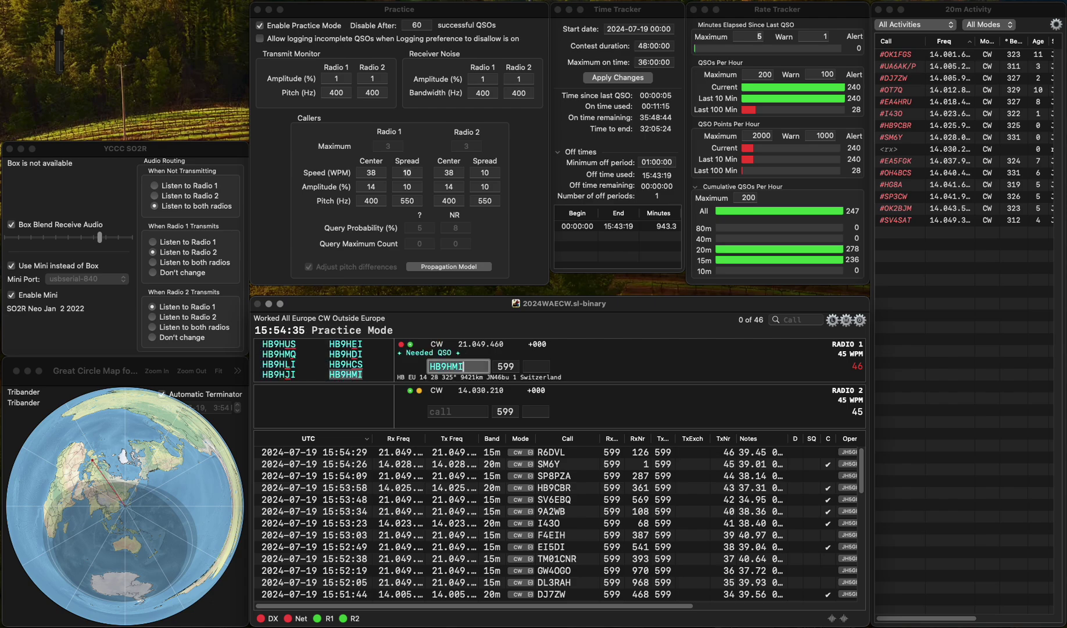
key(Return)
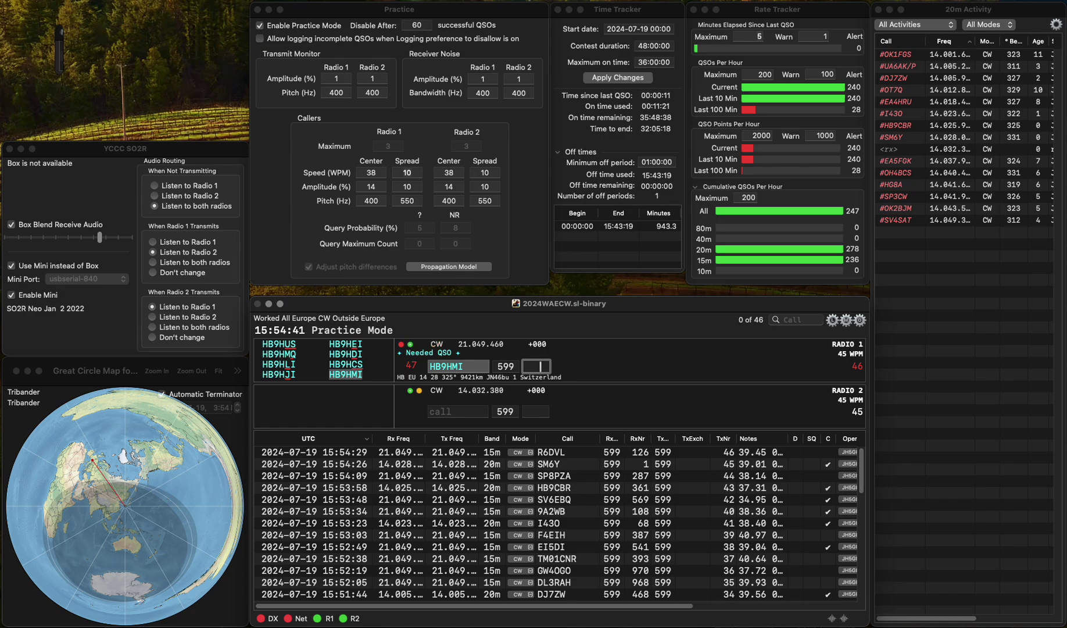
text(720)
key(Return)
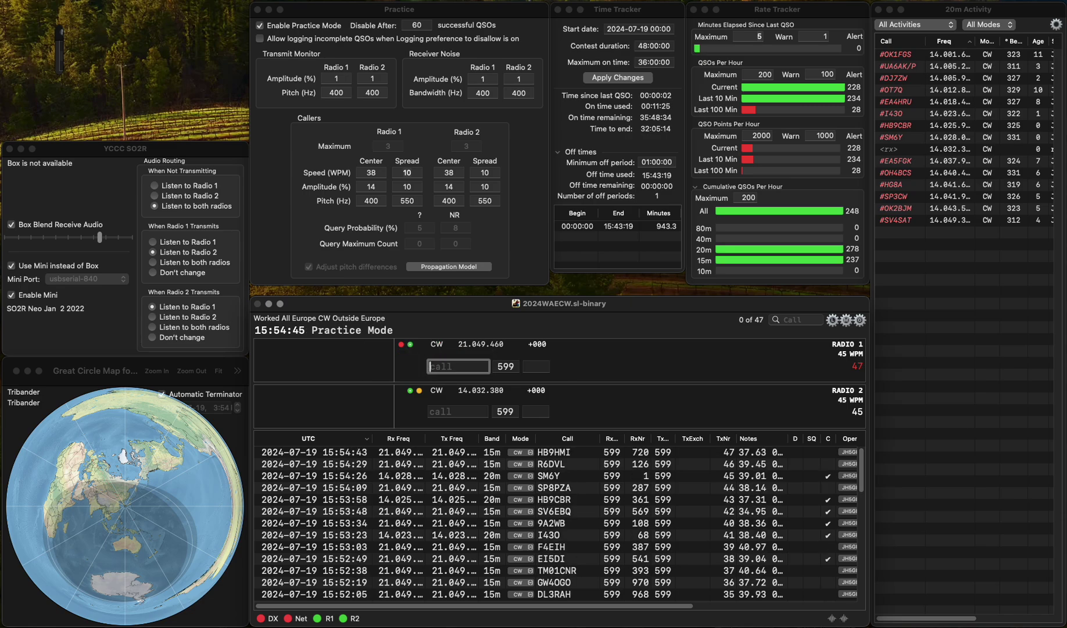
key(Down)
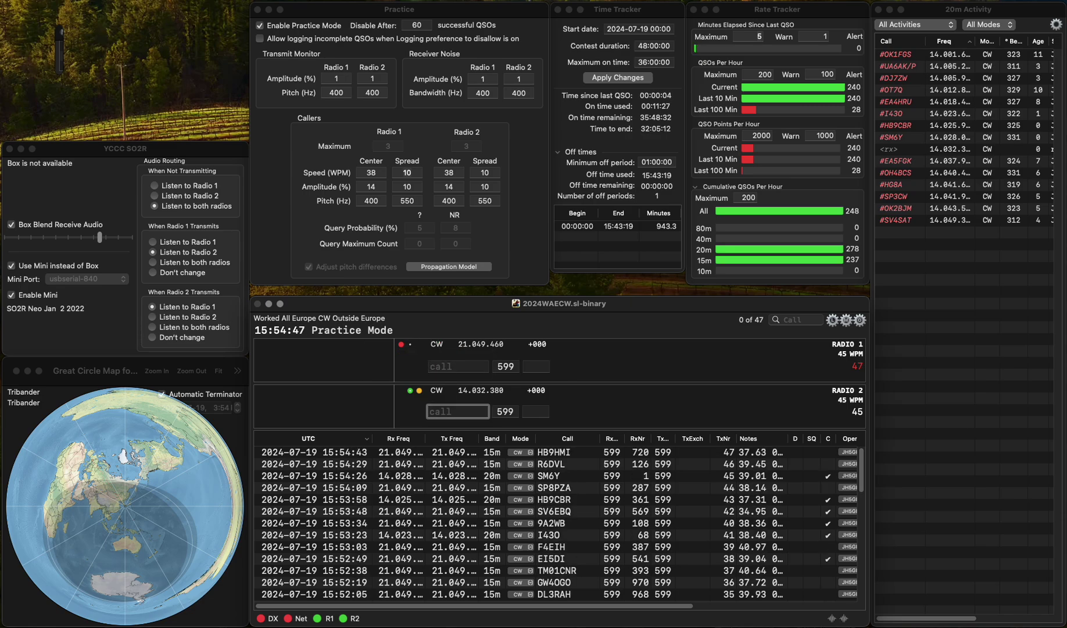
text(HB9A)
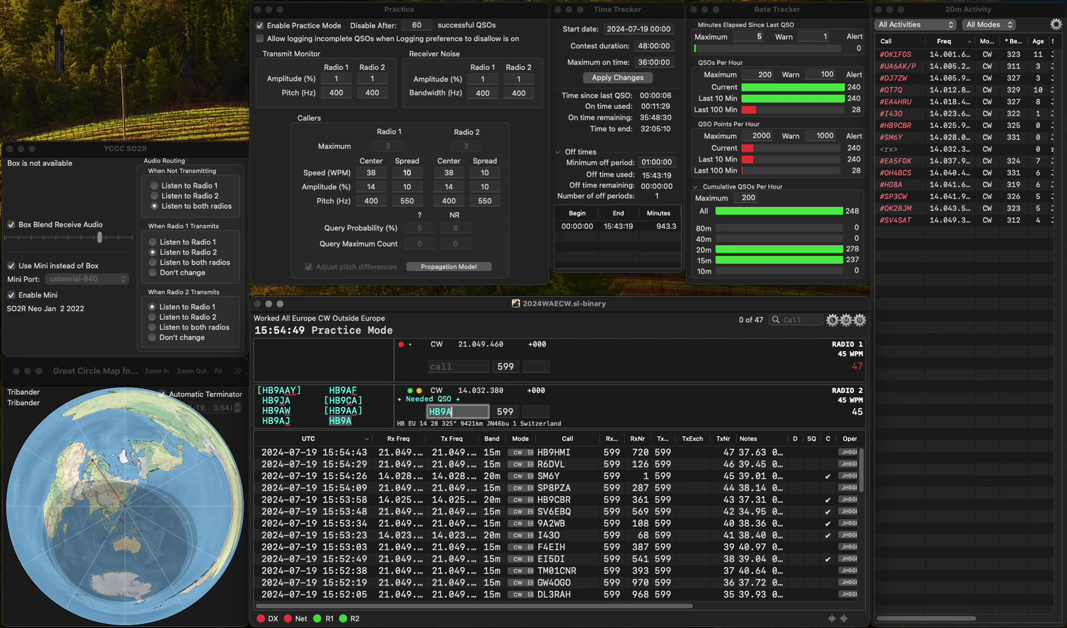
text(XG)
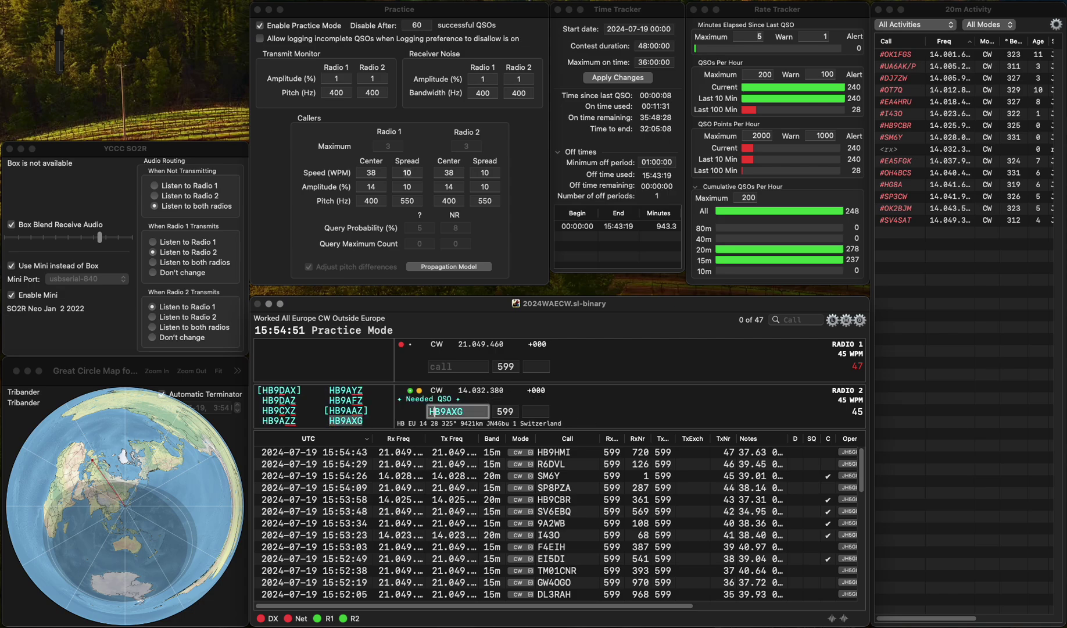
key(Return)
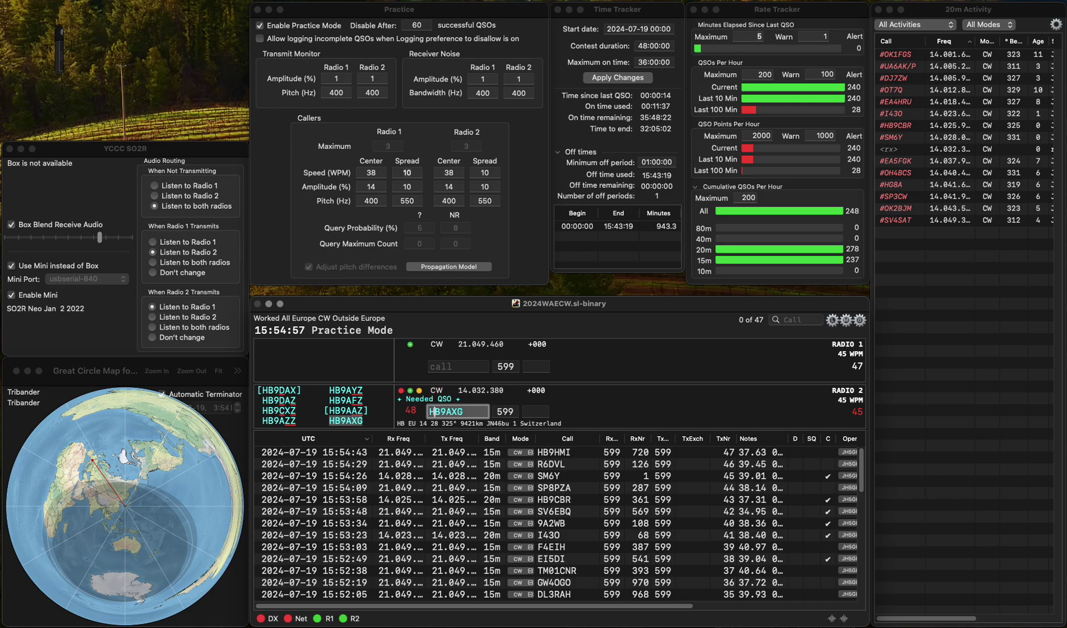
key(space)
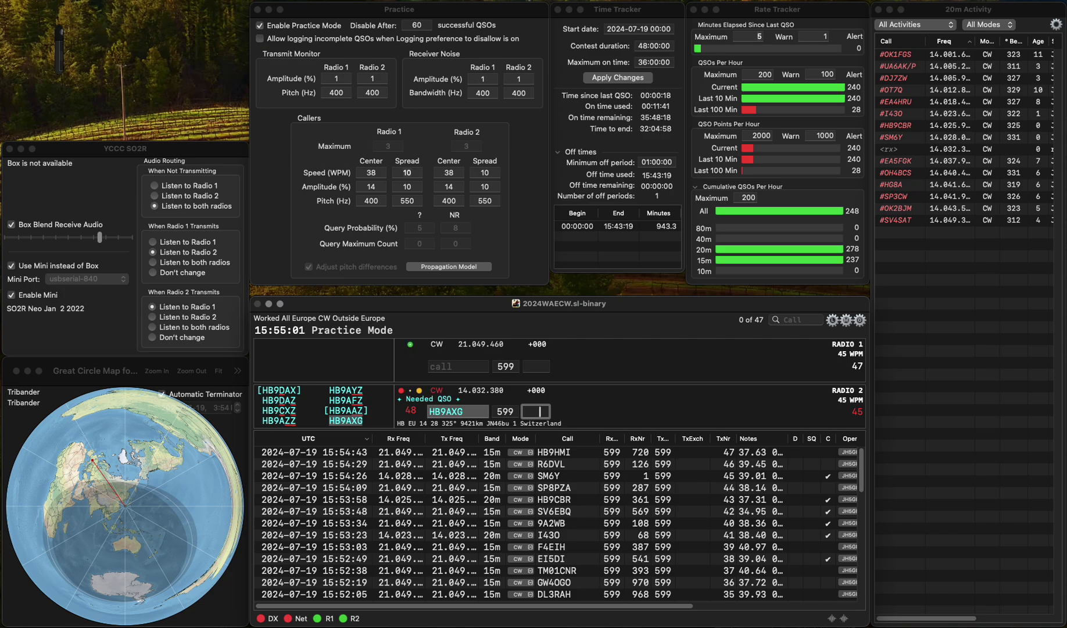
- Start the IC call on the first radio and log HB9AXG on 20m with exchange 111
key(Tab)
text(IC9)
key(BackSpace)
key(BackSpace)
text(Q)
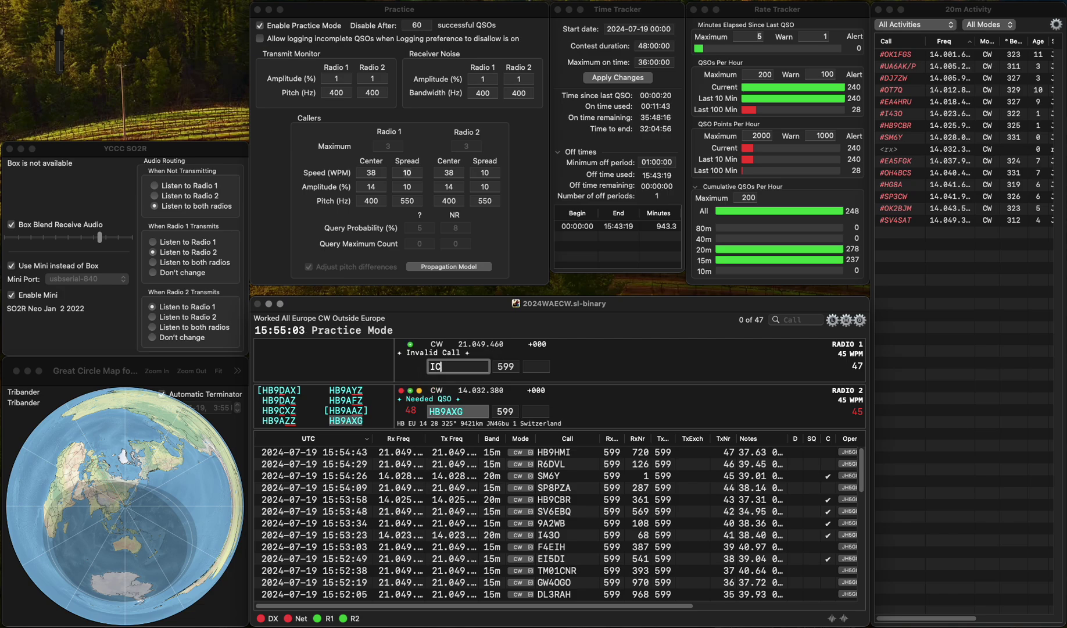
key(Return)
key(Tab)
key(space)
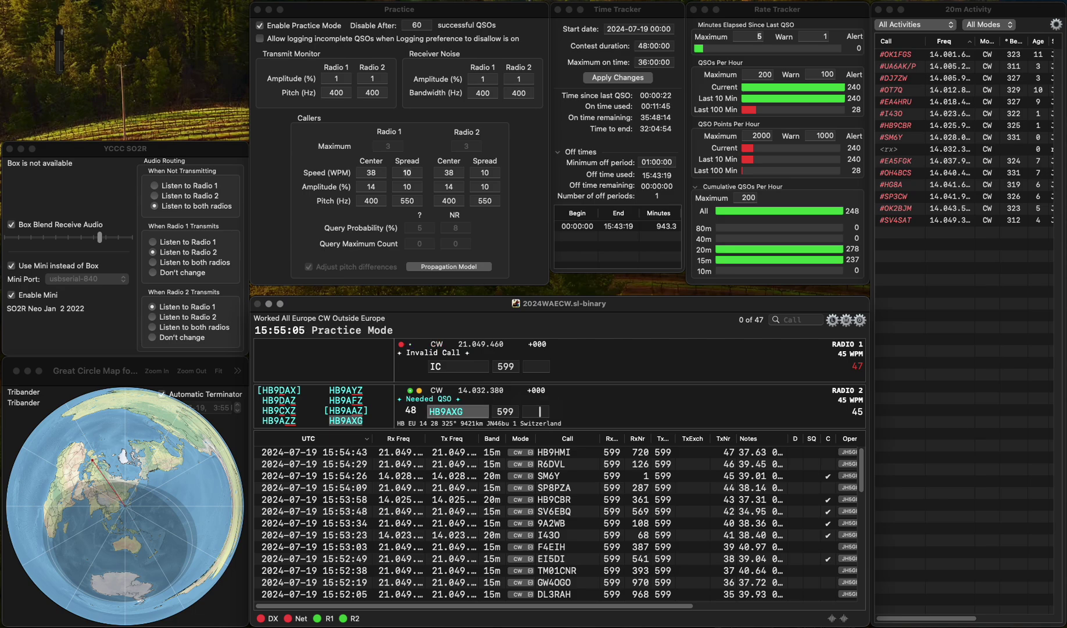
text(111)
key(Return)
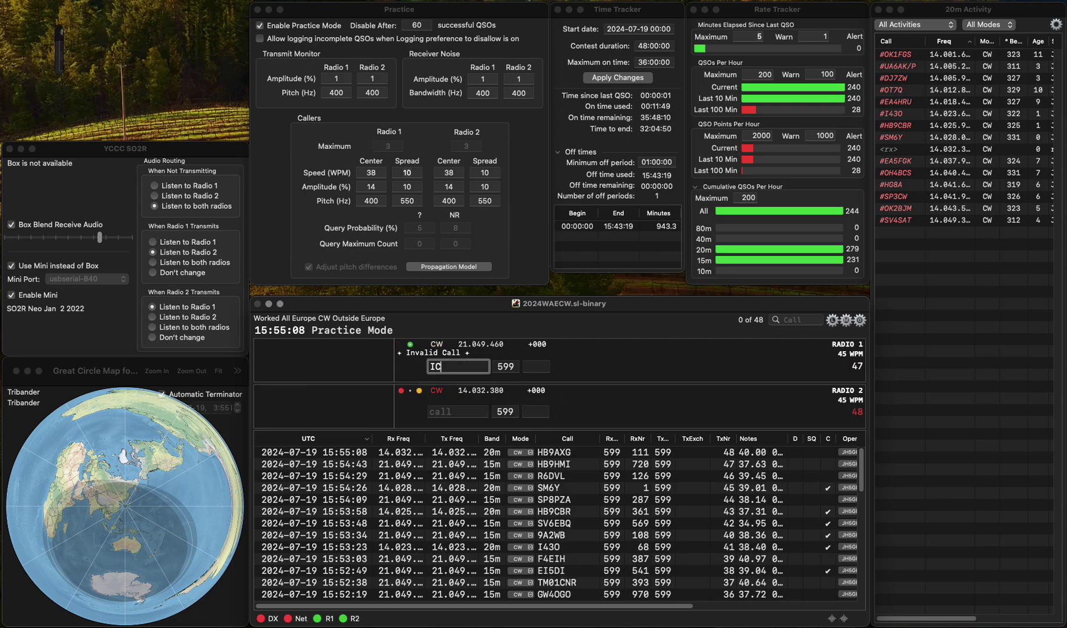
text(8DJB)
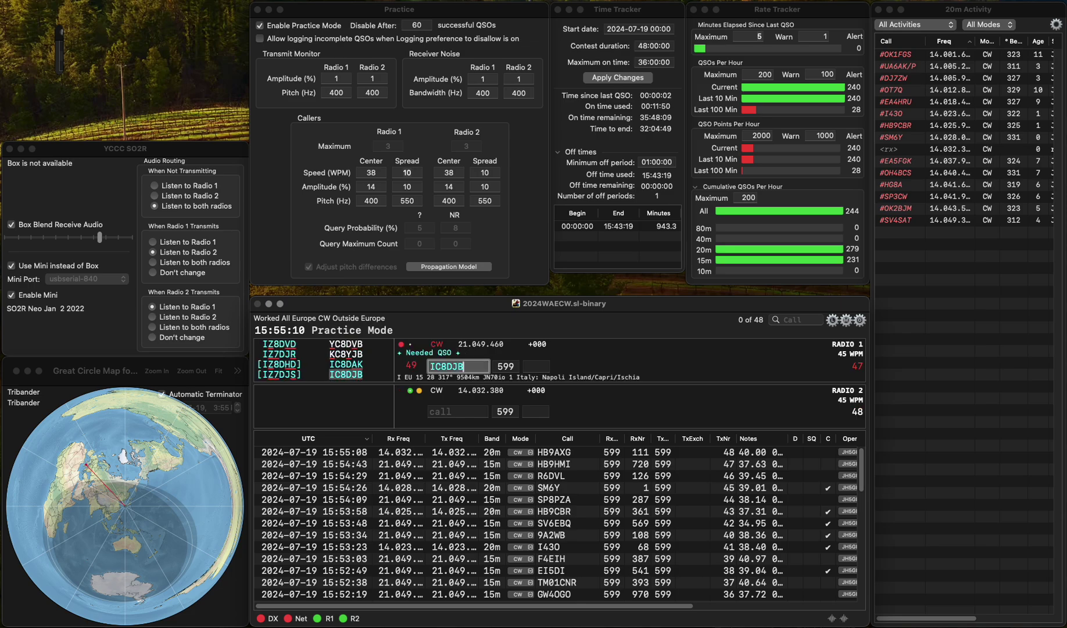
key(Return)
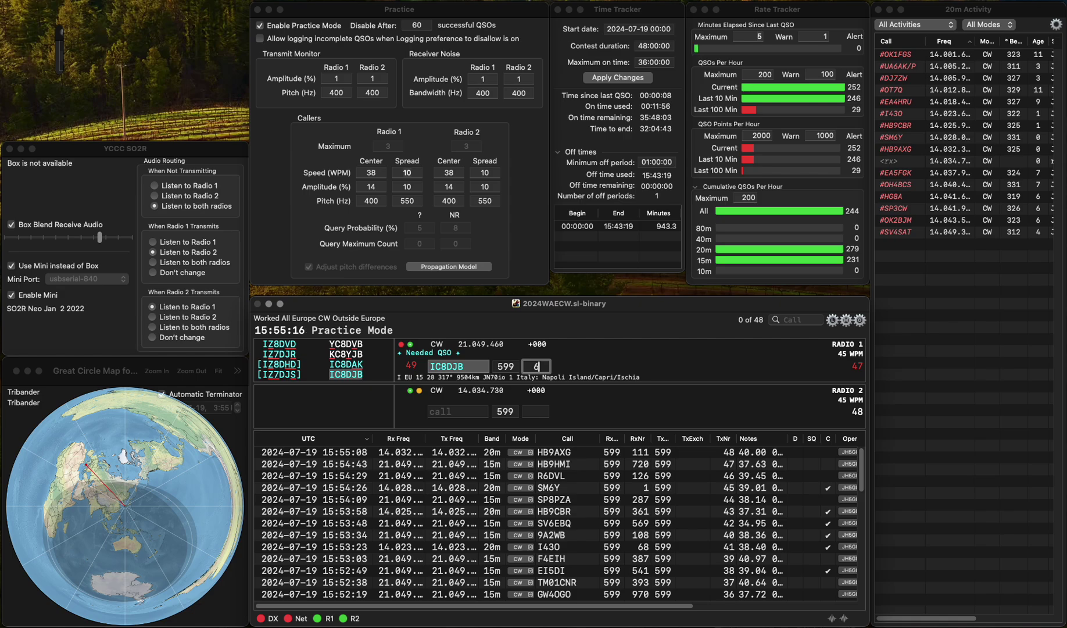
text(10)
key(Return)
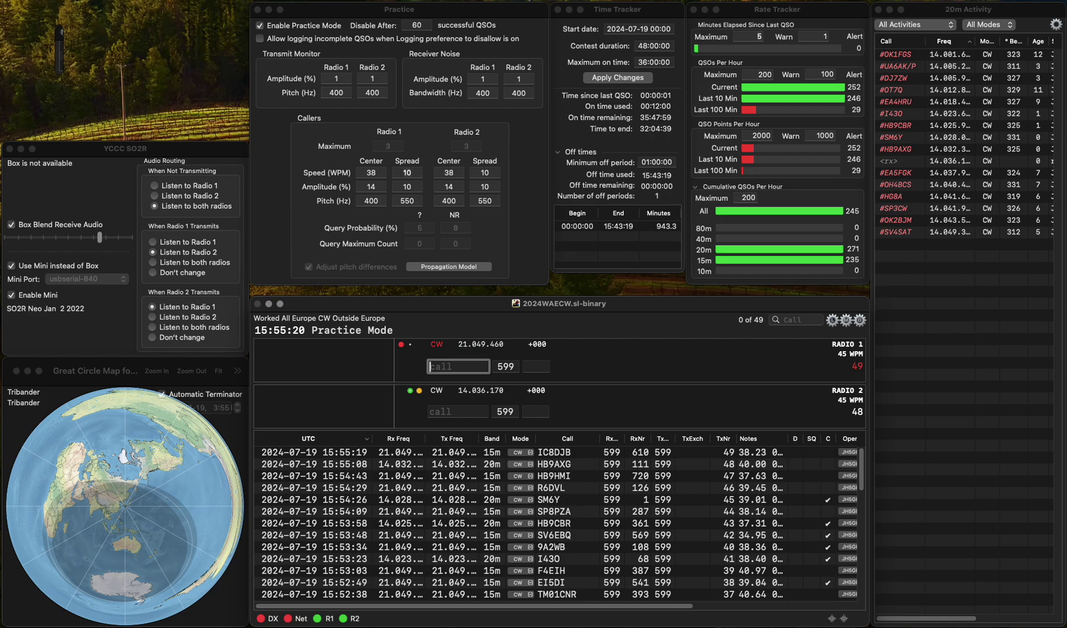
text(OM)
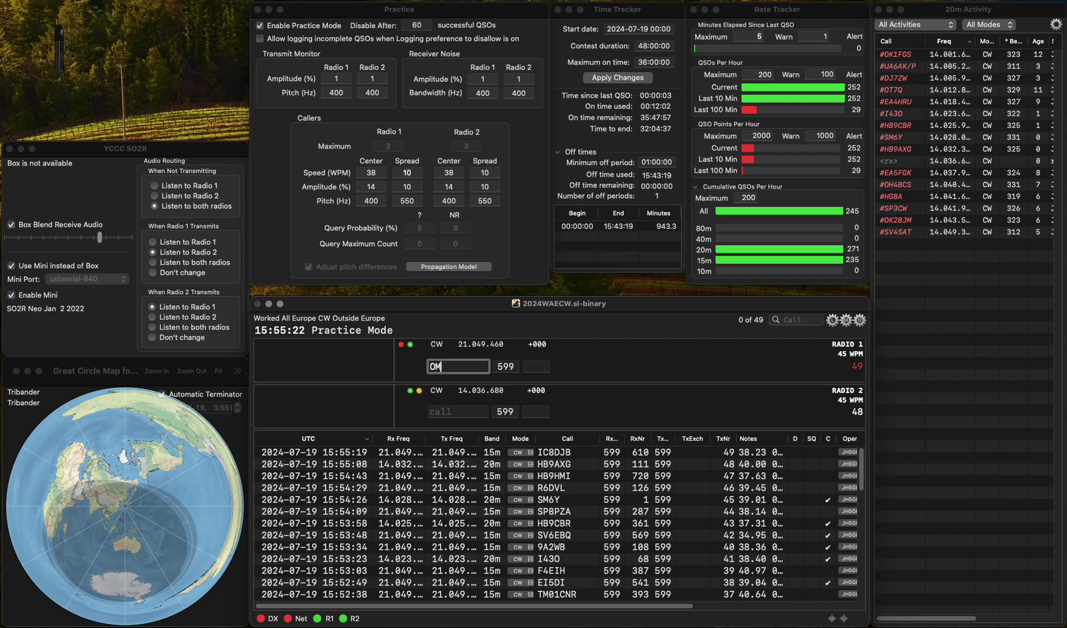
text(1BCO)
key(Return)
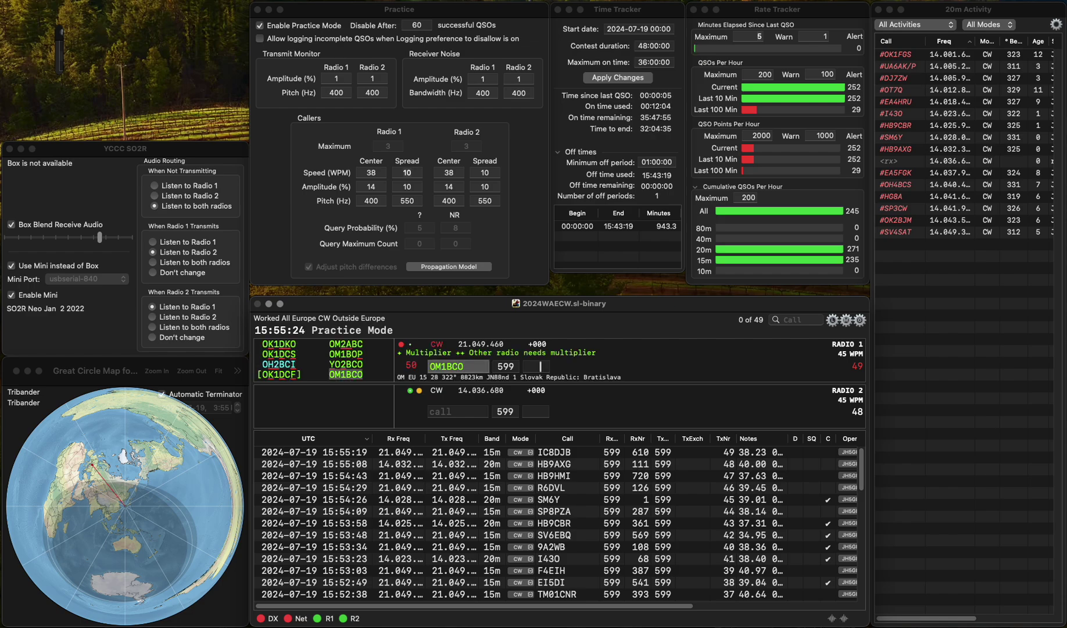
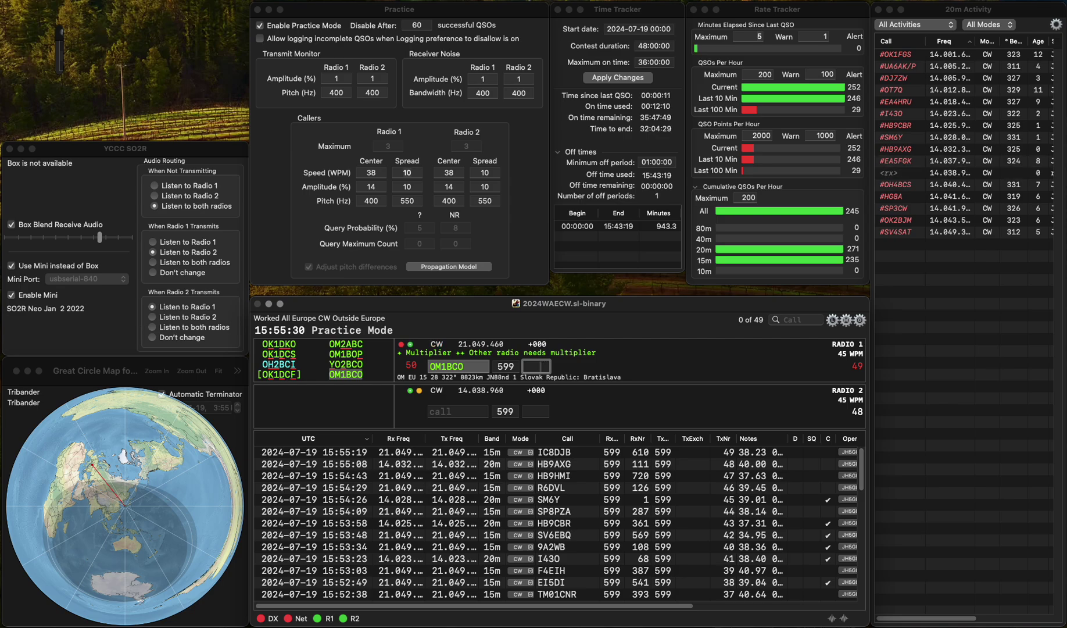
text(672)
key(Return)
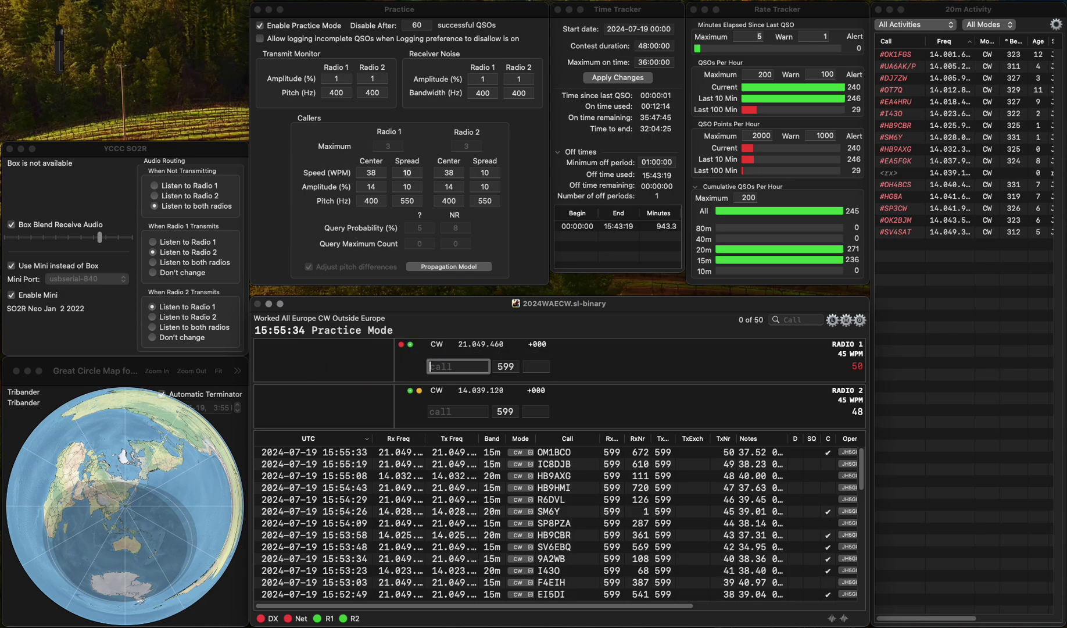
text(OM)
key(Down)
text(3W)
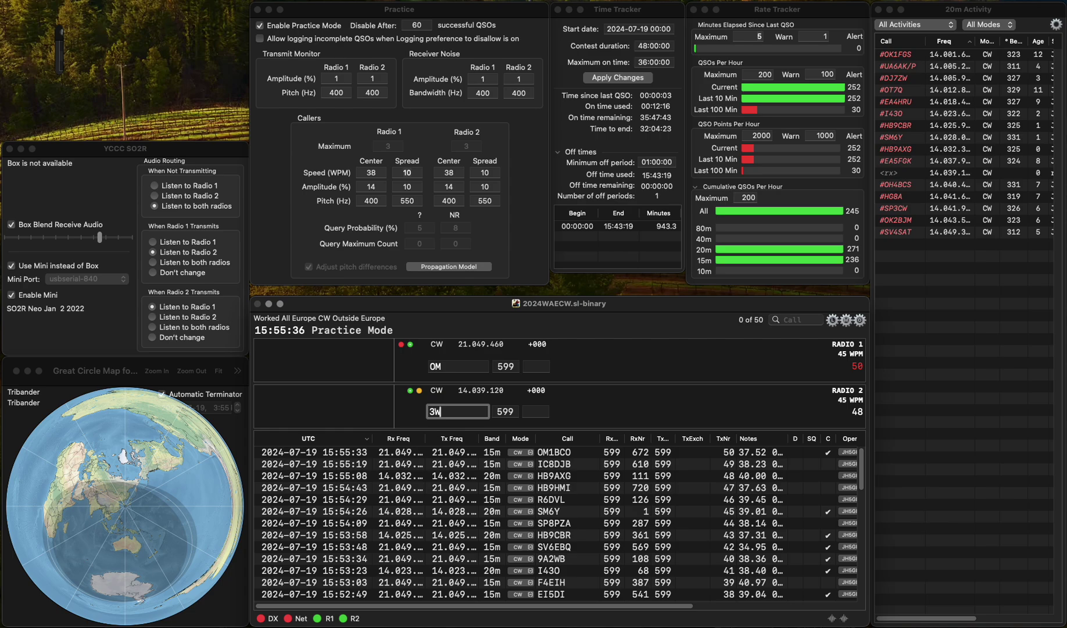
text(W)
key(Home)
text(OM)
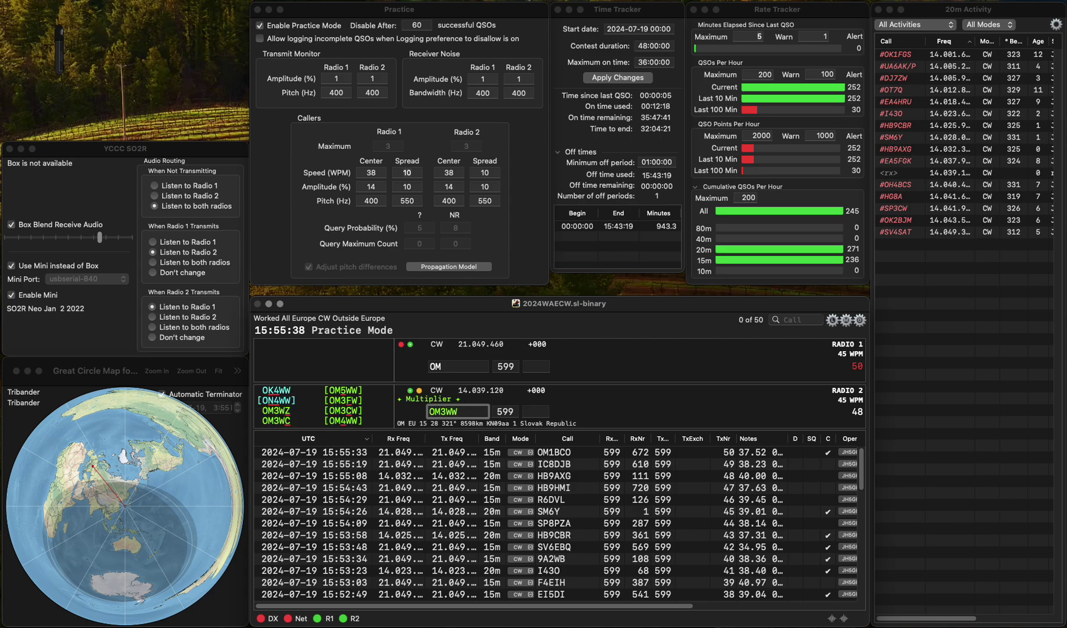
- On Radio 1, correct DM3ADN to DM3AN and log it with received number 67
key(Up)
key(BackSpace)
key(BackSpace)
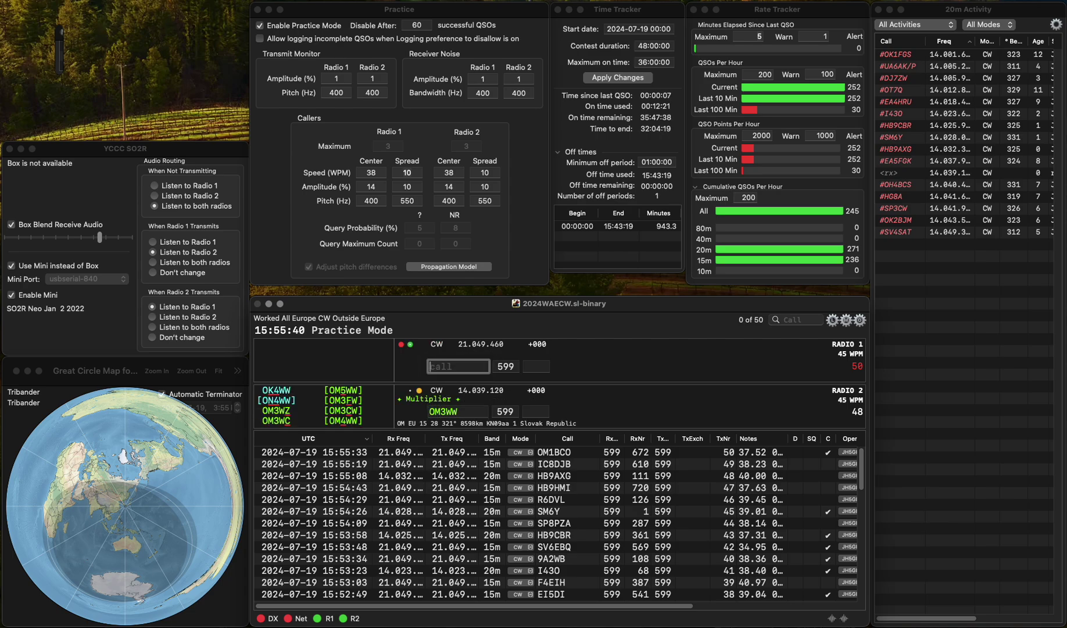
text(DM3ADN)
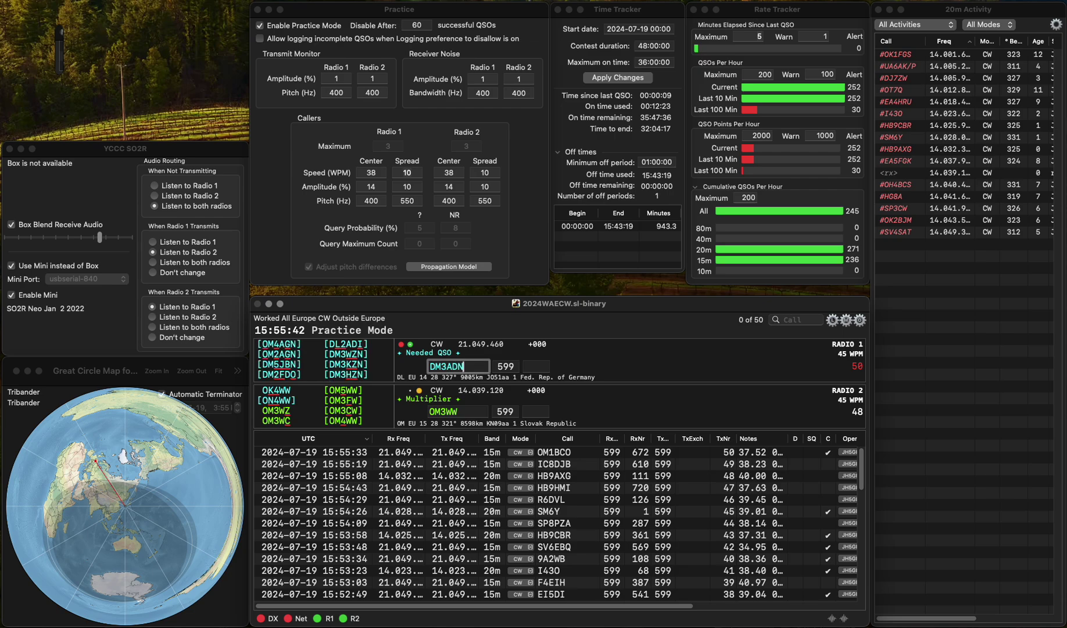
key(BackSpace)
key(BackSpace)
text(N)
key(Return)
key(Down)
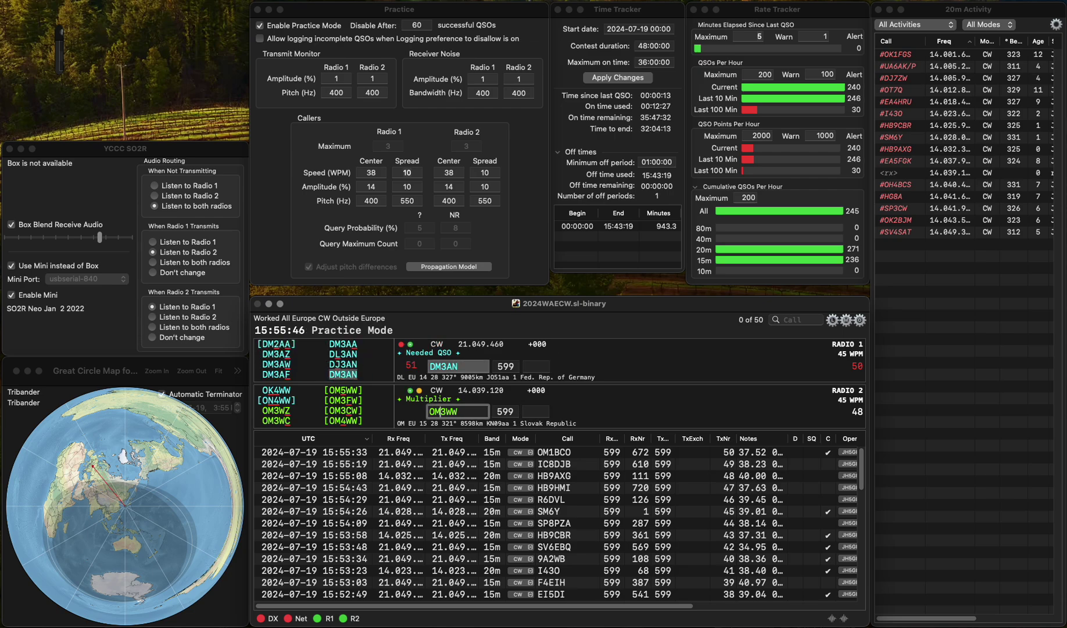
key(backslash)
text(6)
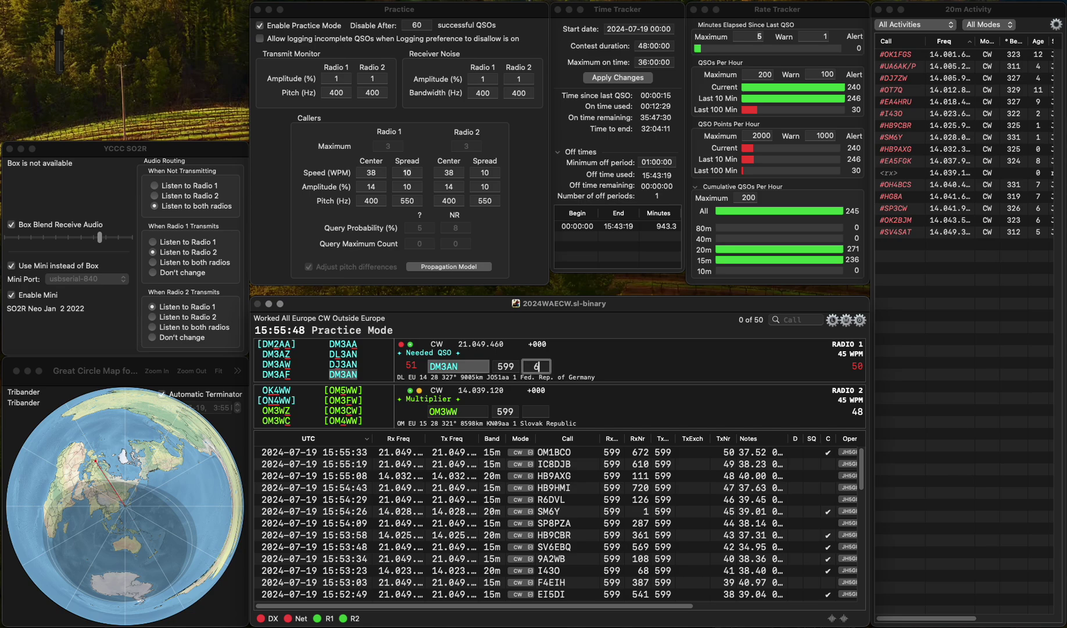
text(7)
key(Return)
key(backslash)
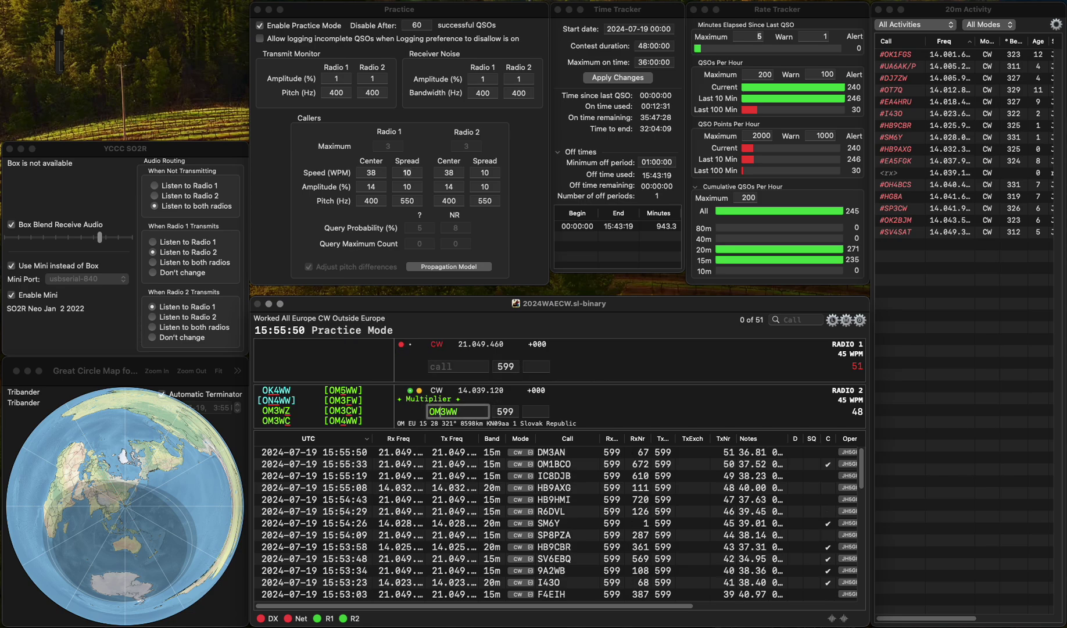
- Call SN5Y on Radio 1, fixing the mistyped SNR5 callsign
key(backslash)
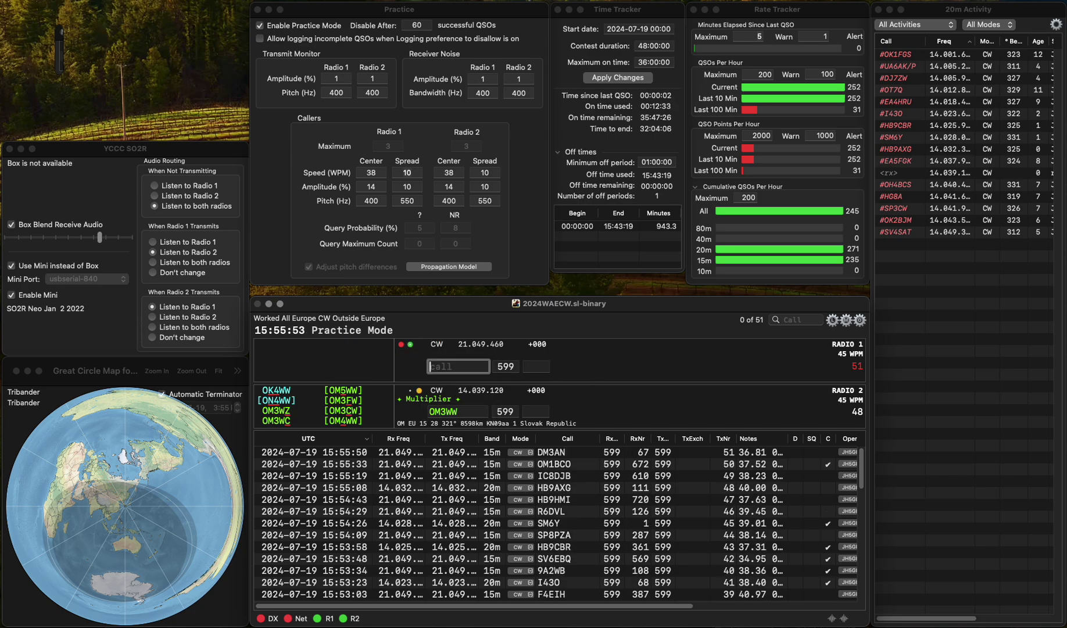
text(SN)
text(R)
text(5)
key(Delete)
key(Delete)
text(Y)
key(Return)
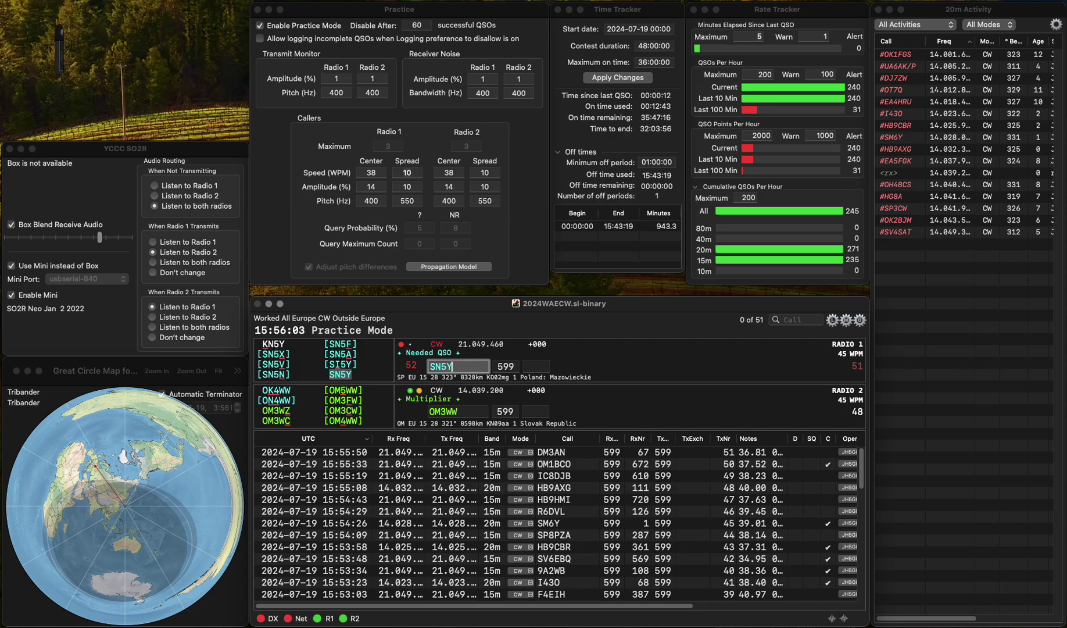
- Change Radio 2's call from OM3WW to OM5WW and send its report
click(440, 411)
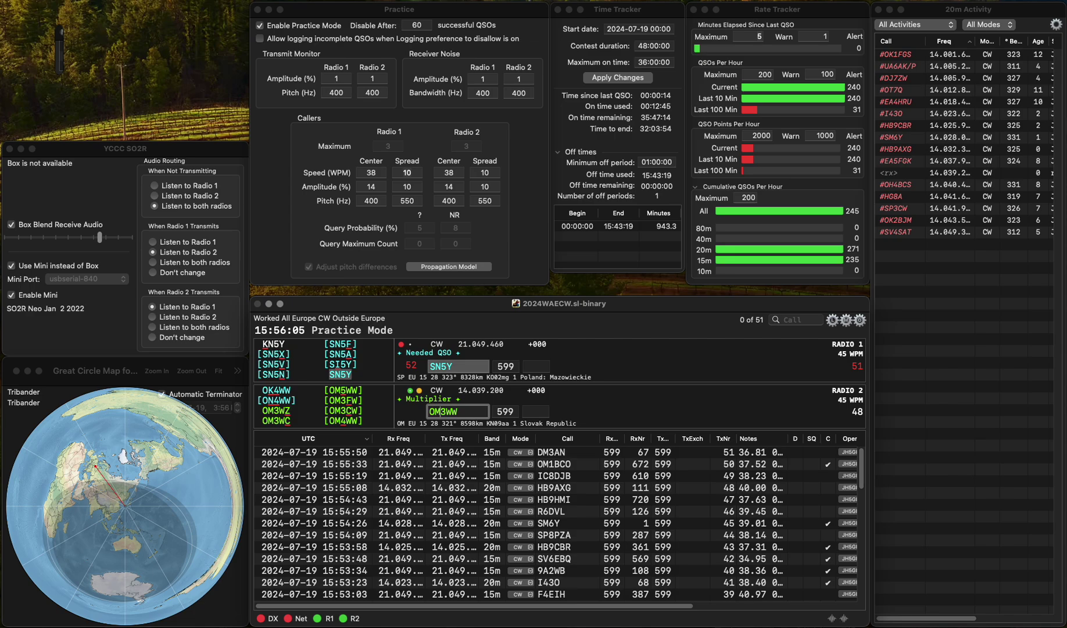
key(Delete)
text(5)
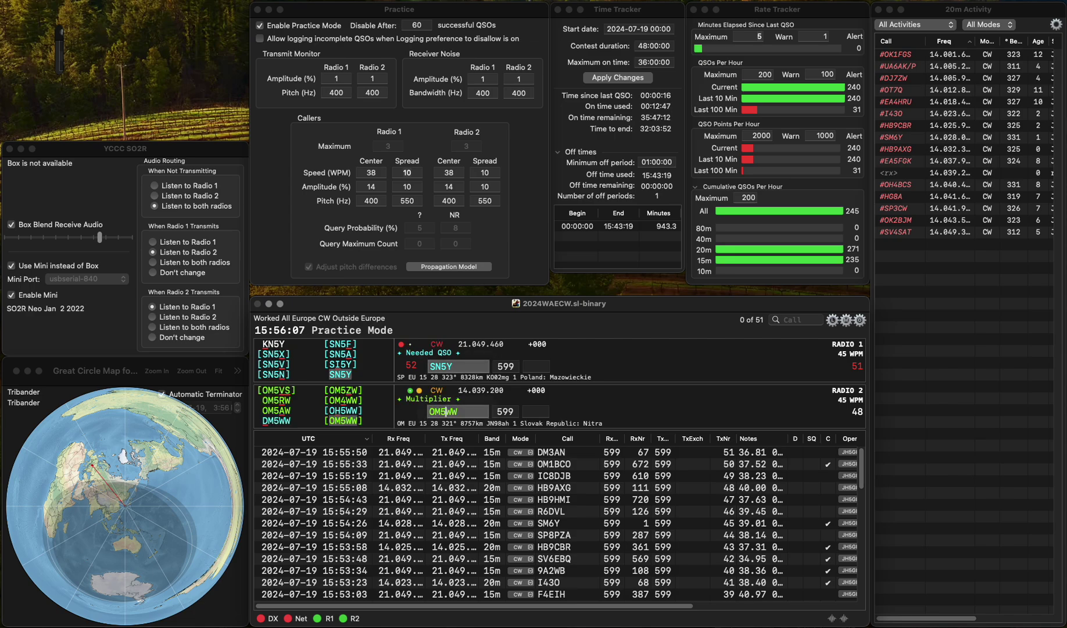
key(Return)
key(space)
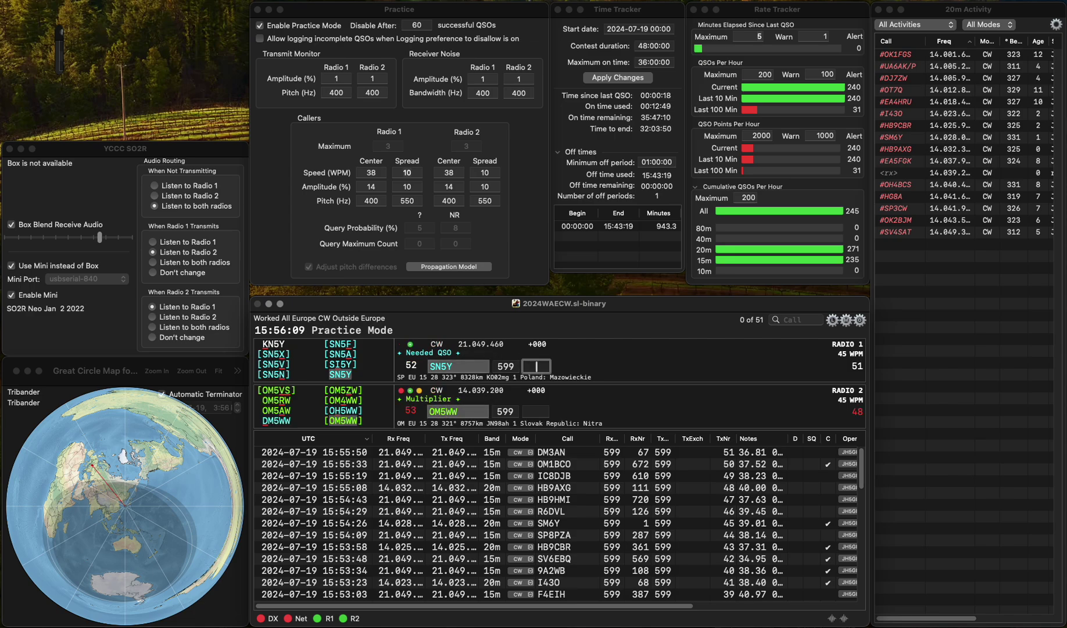
text(439)
key(Return)
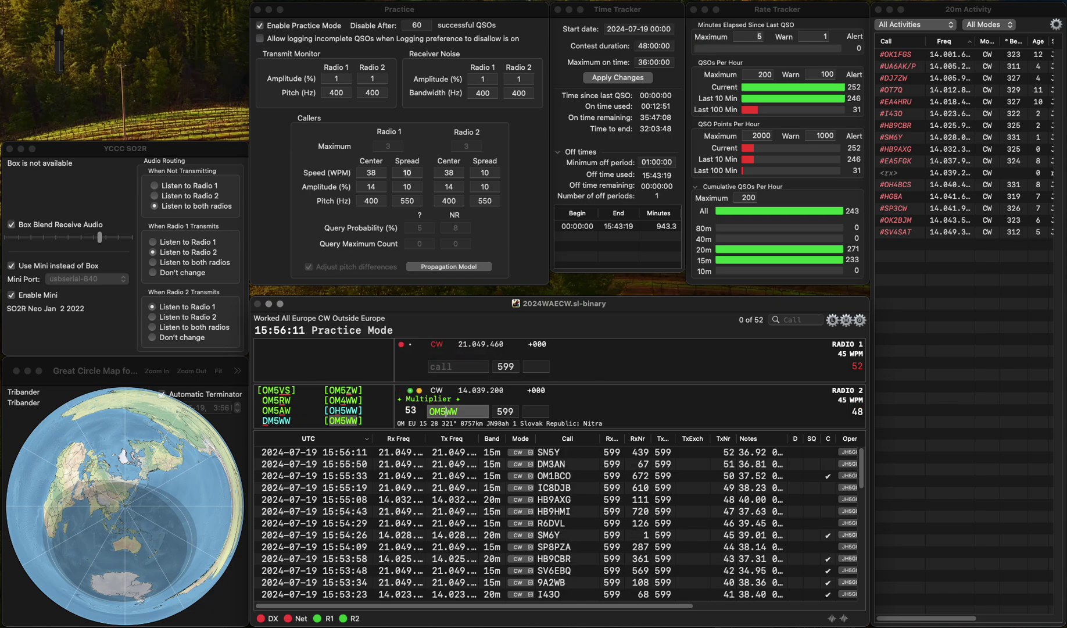
key(space)
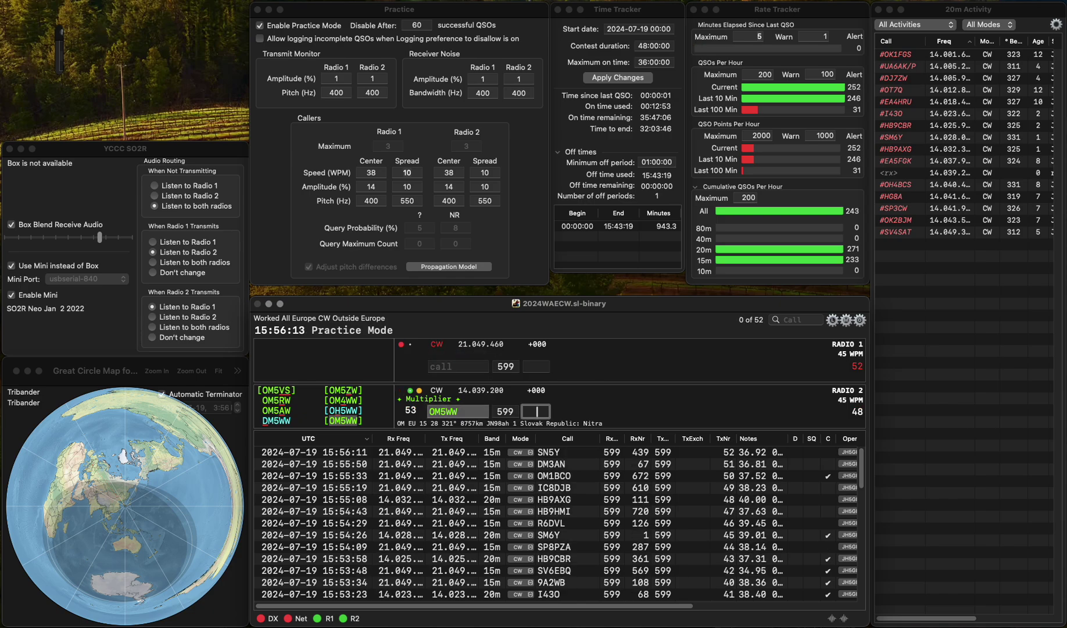
text(79)
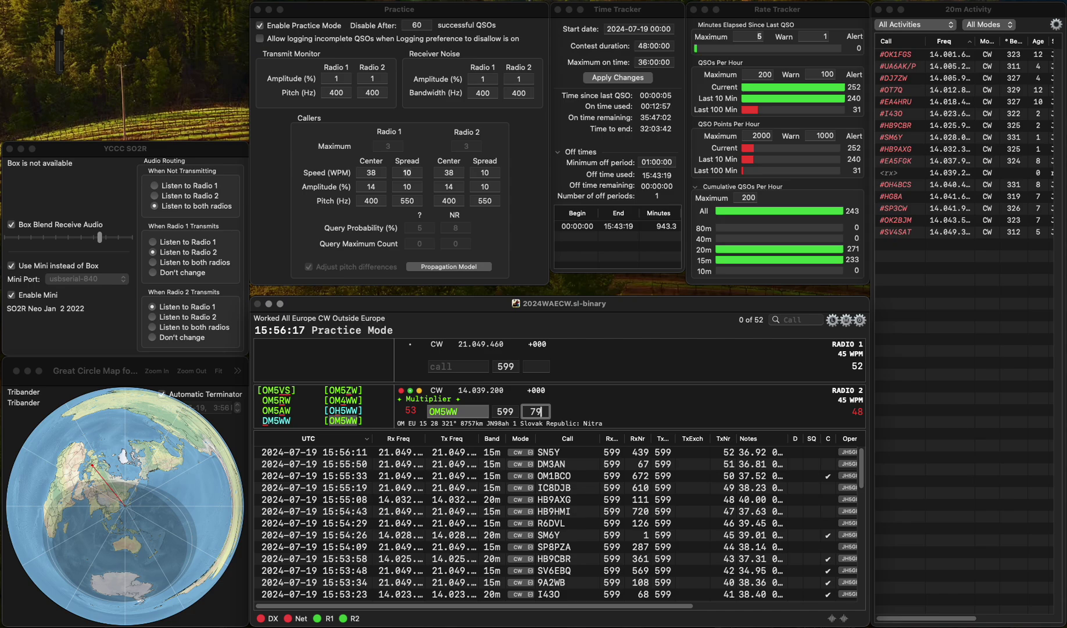
text(8)
key(Return)
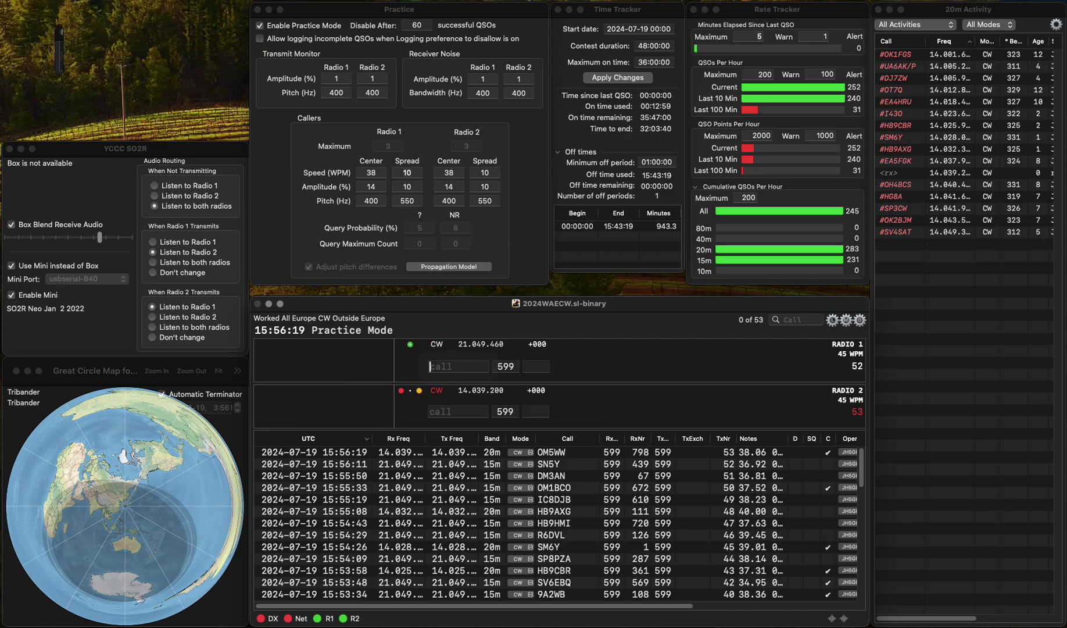
text(YT3)
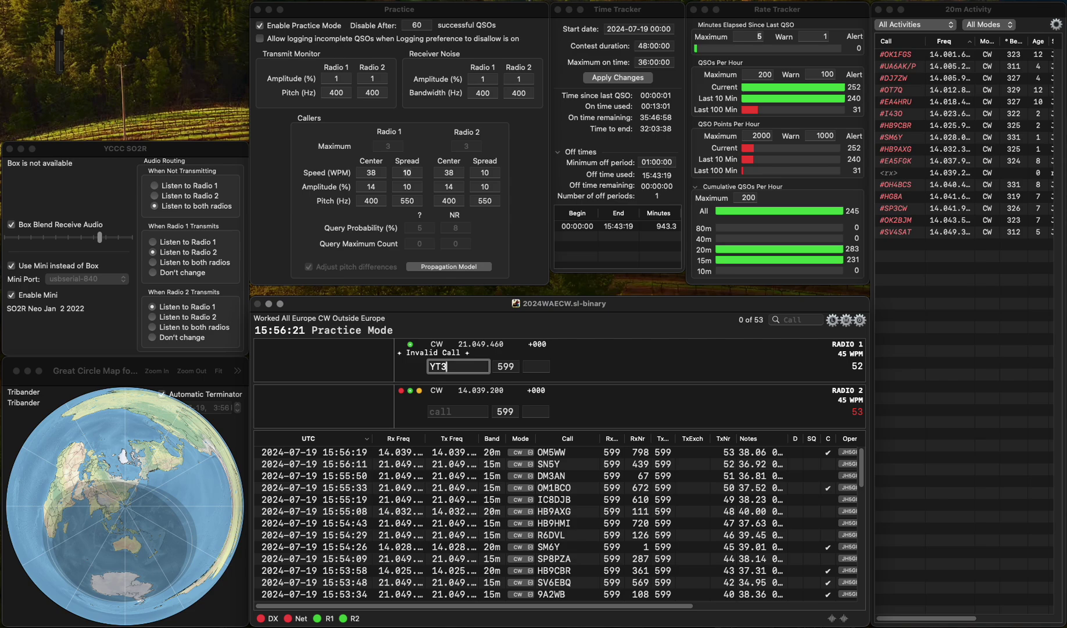
text(NIV)
key(Return)
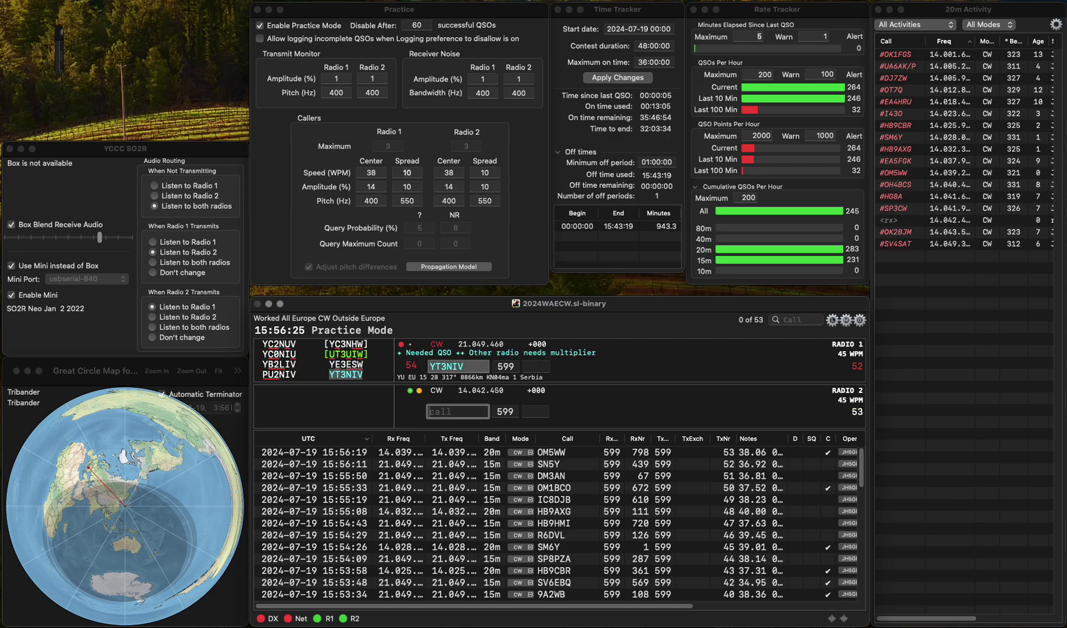
click(536, 366)
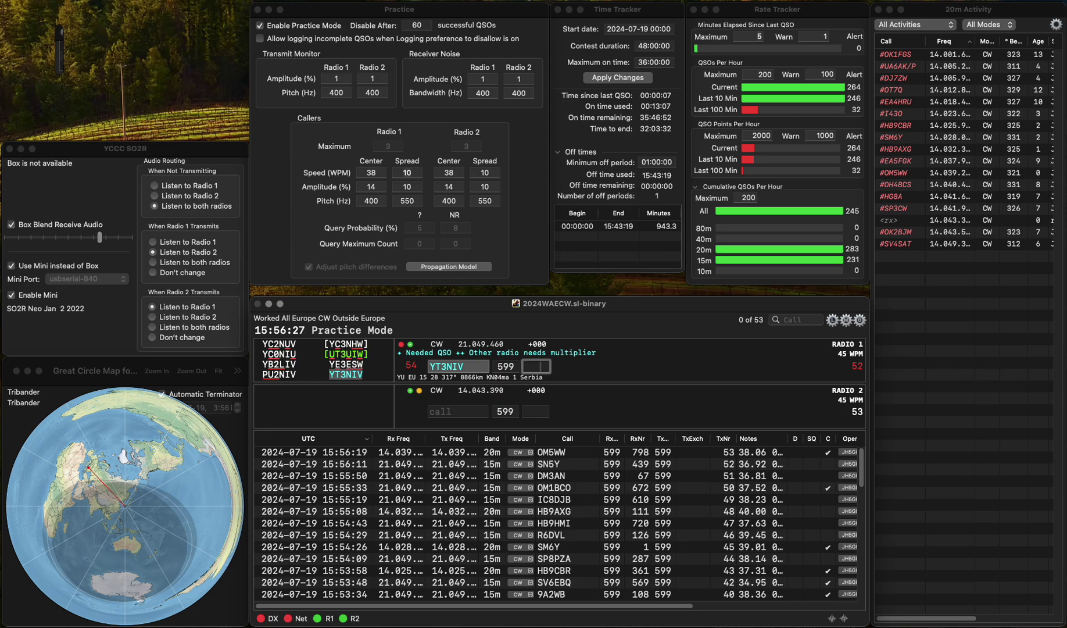
text(263)
key(Return)
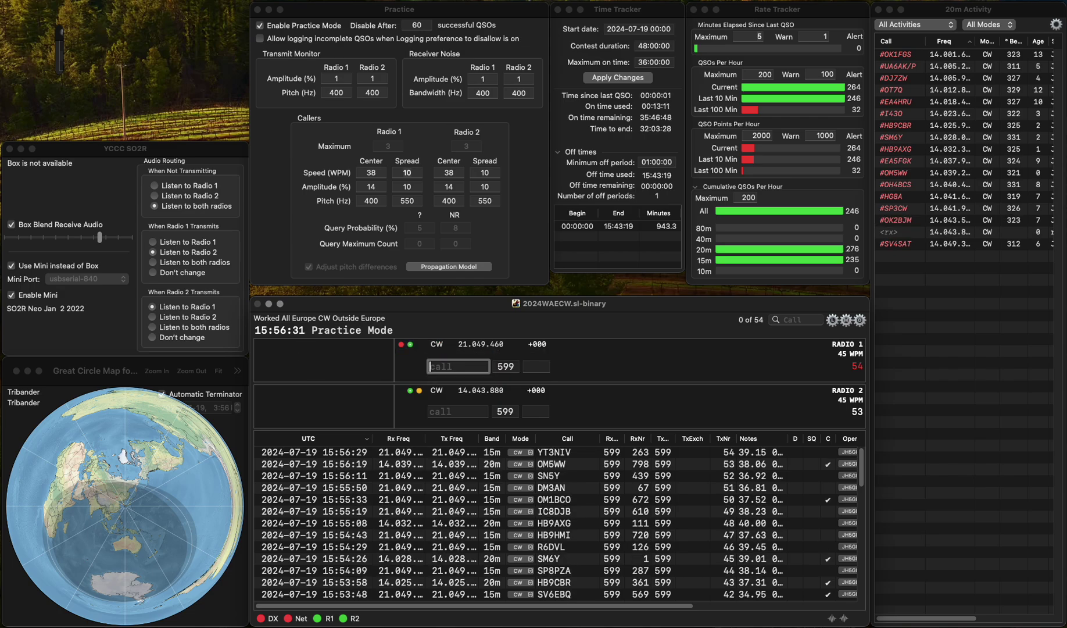
text(LA4IR)
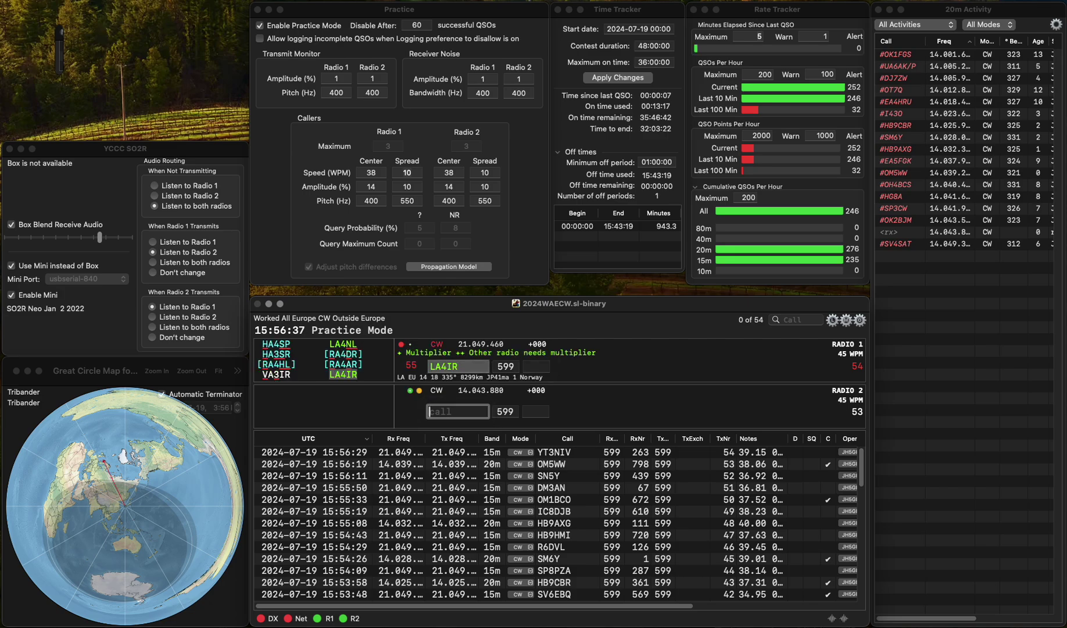
click(536, 366)
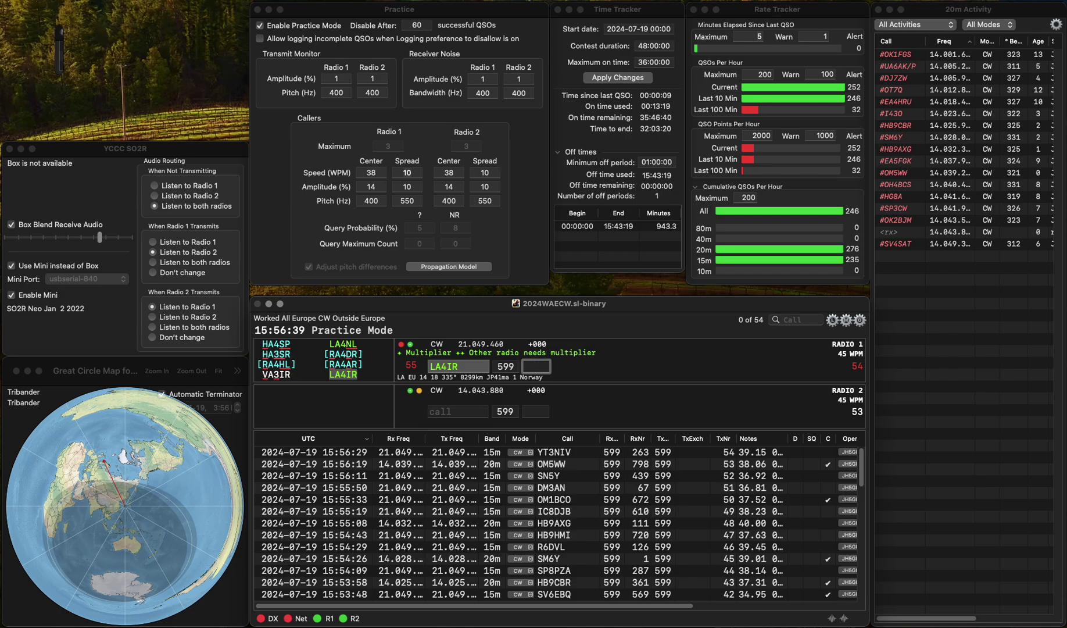
text(375)
key(Return)
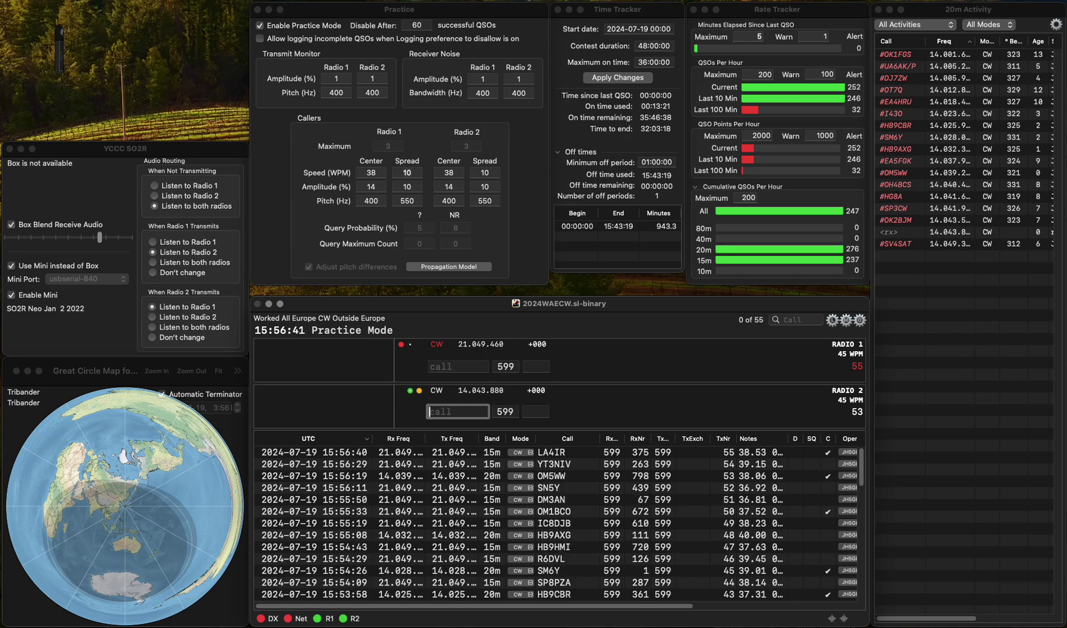
text(F1TRE)
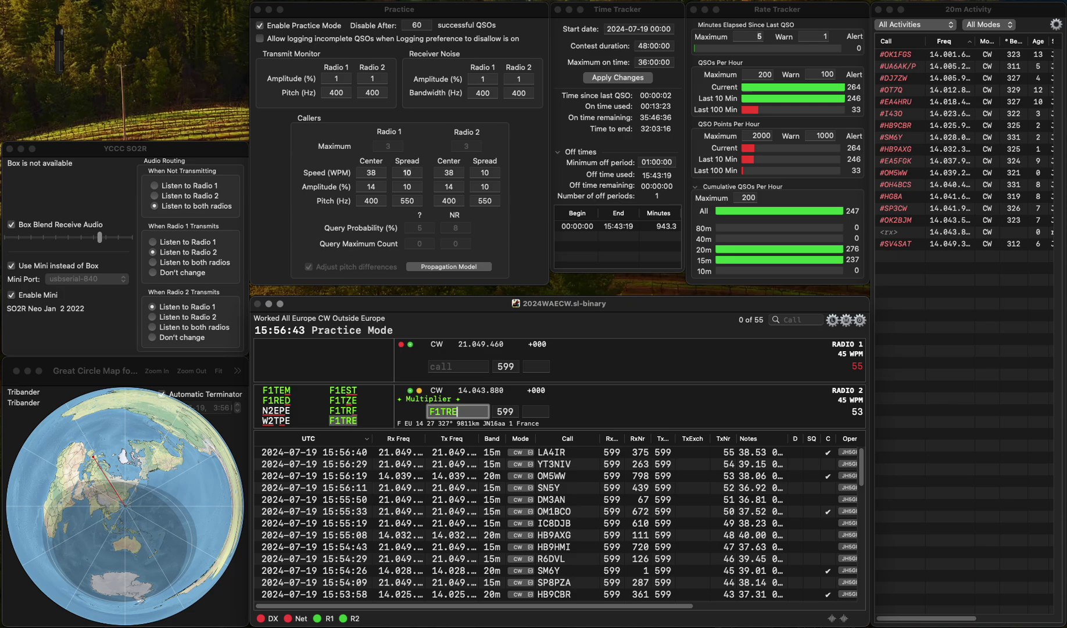
key(Return)
text(LA2)
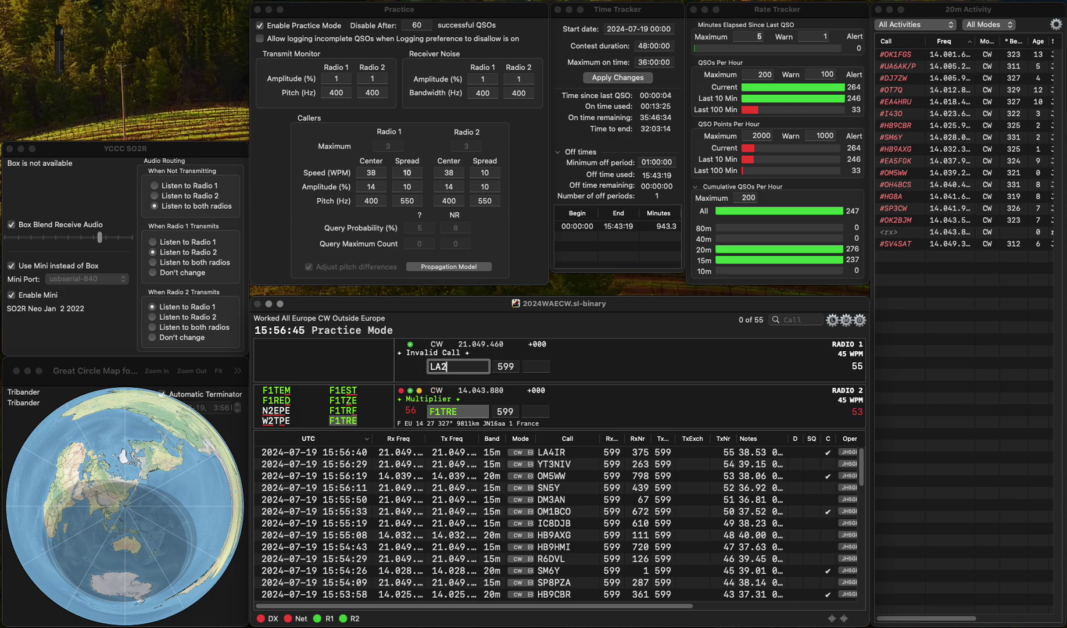
text(DU)
key(Left)
key(Left)
key(BackSpace)
text(3)
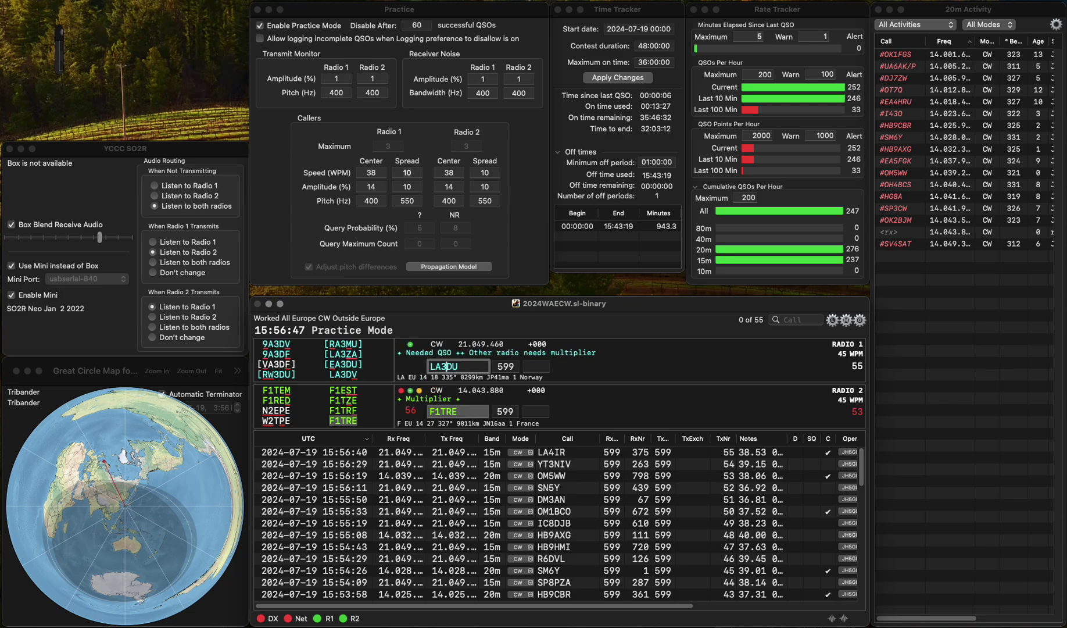
key(Right)
key(Right)
key(BackSpace)
text(V)
key(Return)
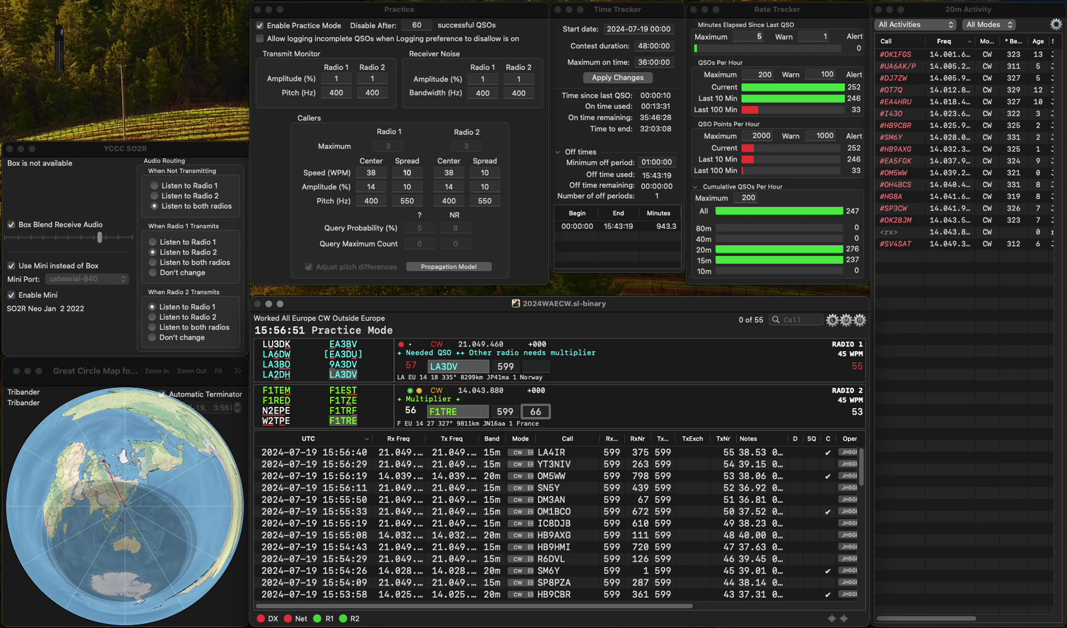
key(Return)
key(Up)
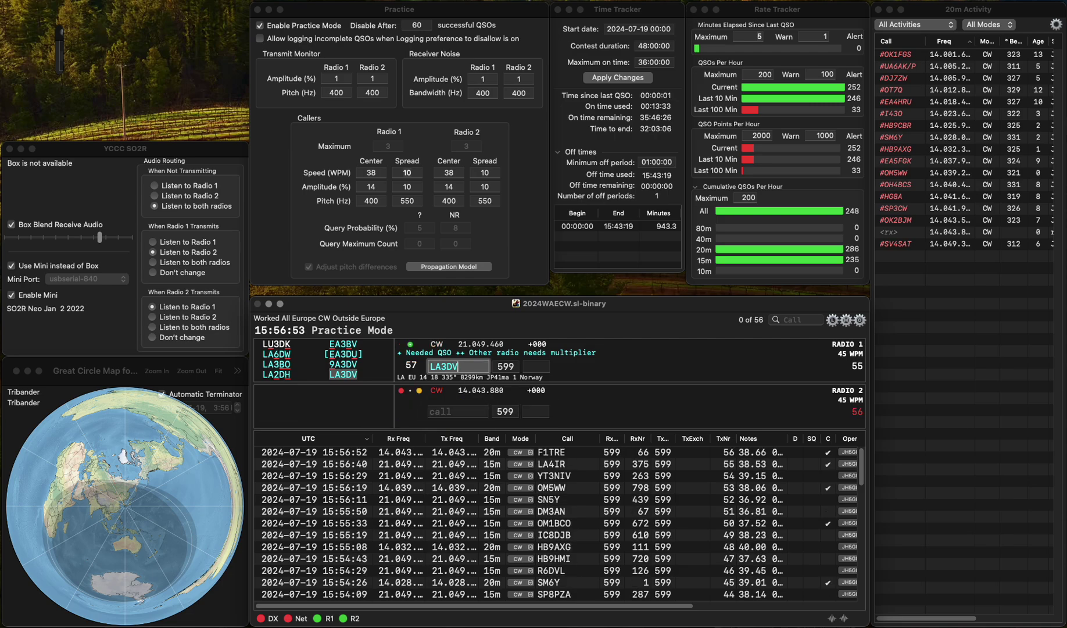
key(space)
text(4)
key(Return)
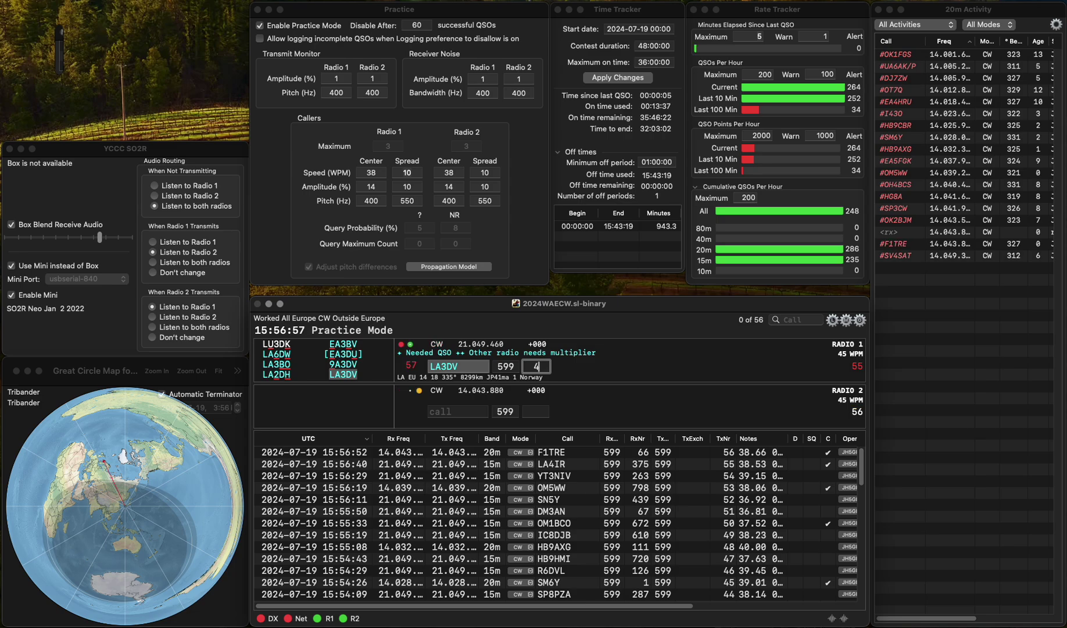
text(99)
key(Return)
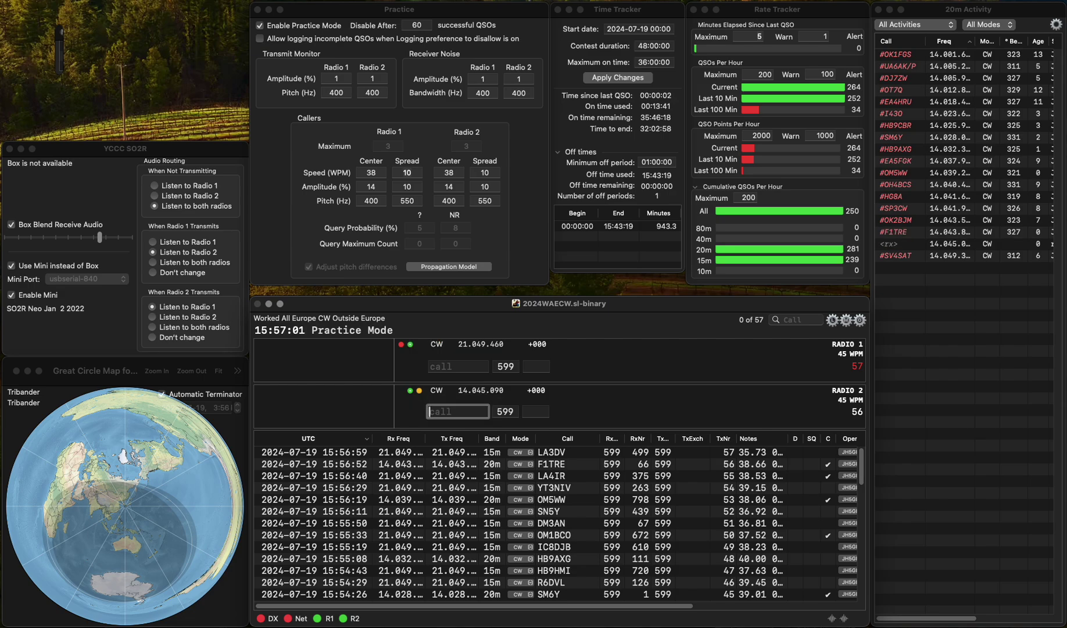
- Log RG4A on Radio 1 with received number 825
key(Up)
text(RG4A)
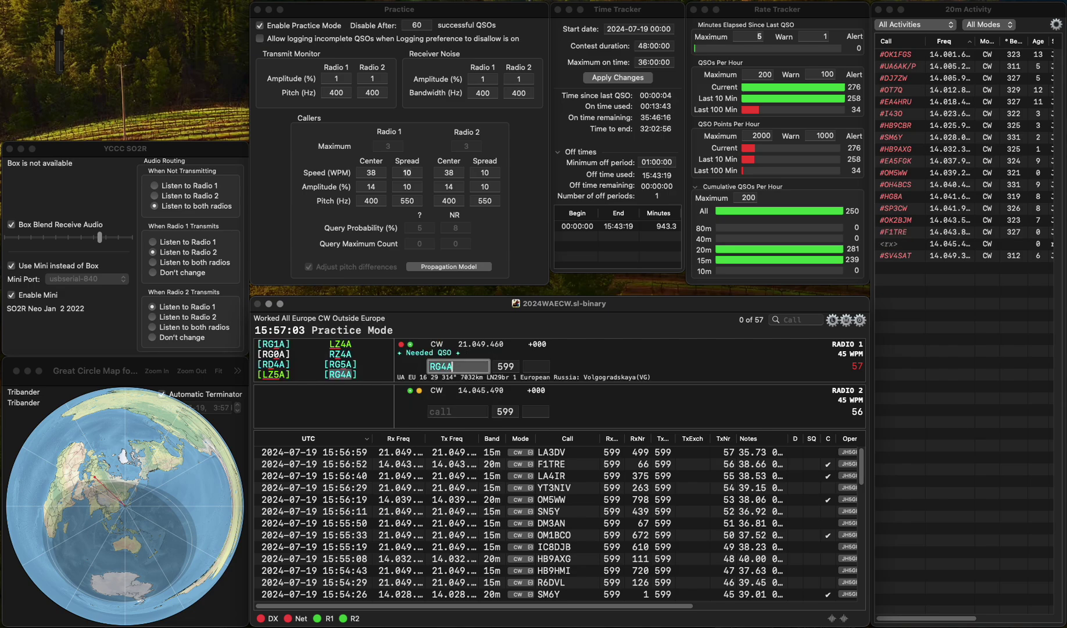
key(Return)
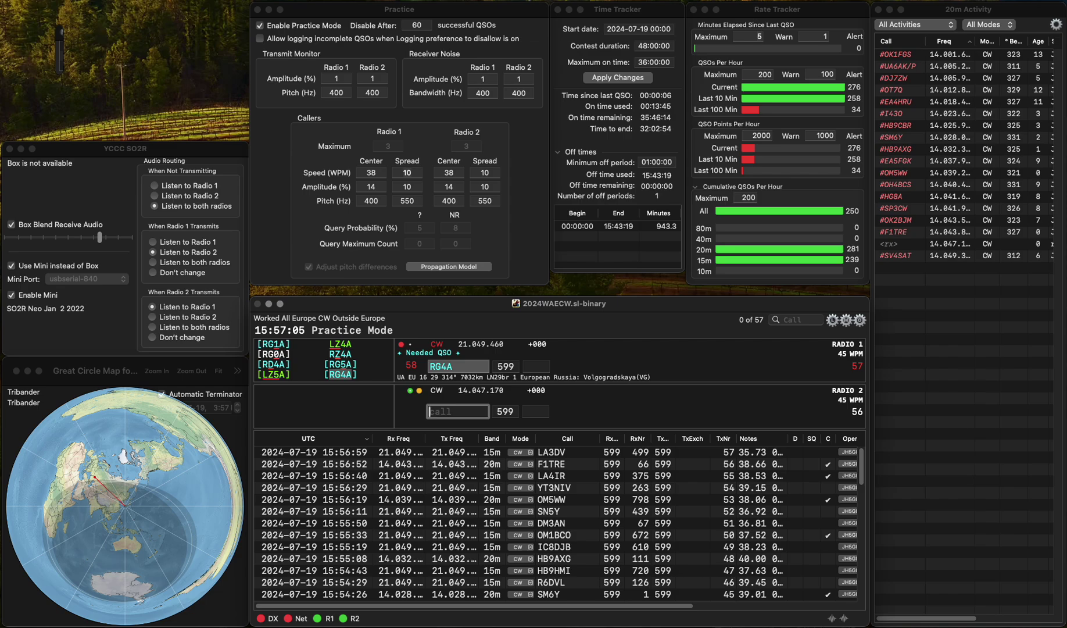
key(Up)
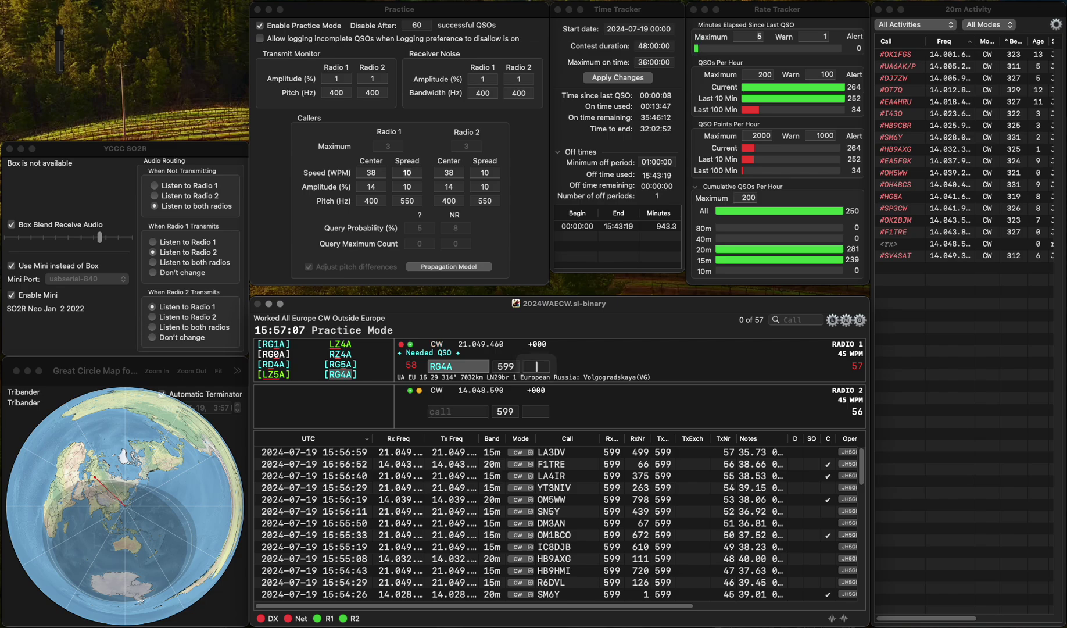
text(82)
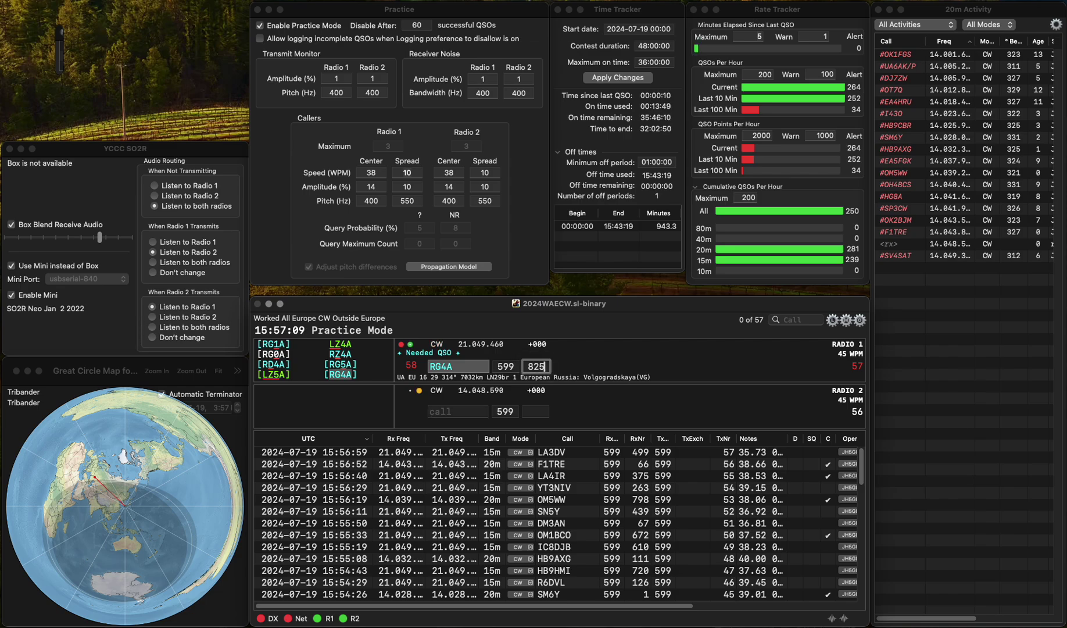
text(5)
key(Return)
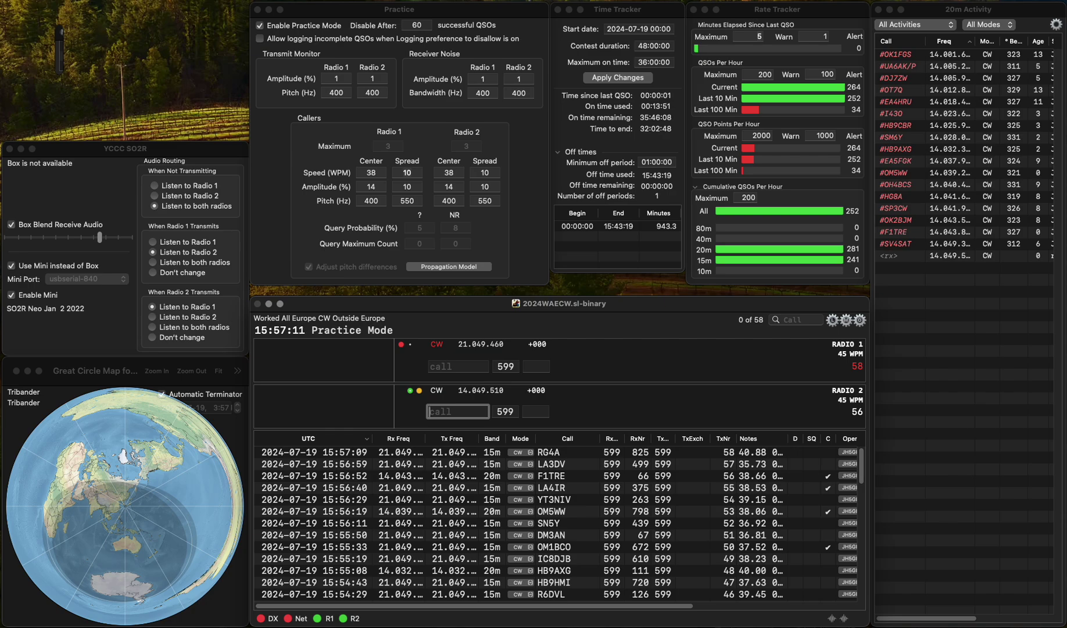
key(Up)
text(SV)
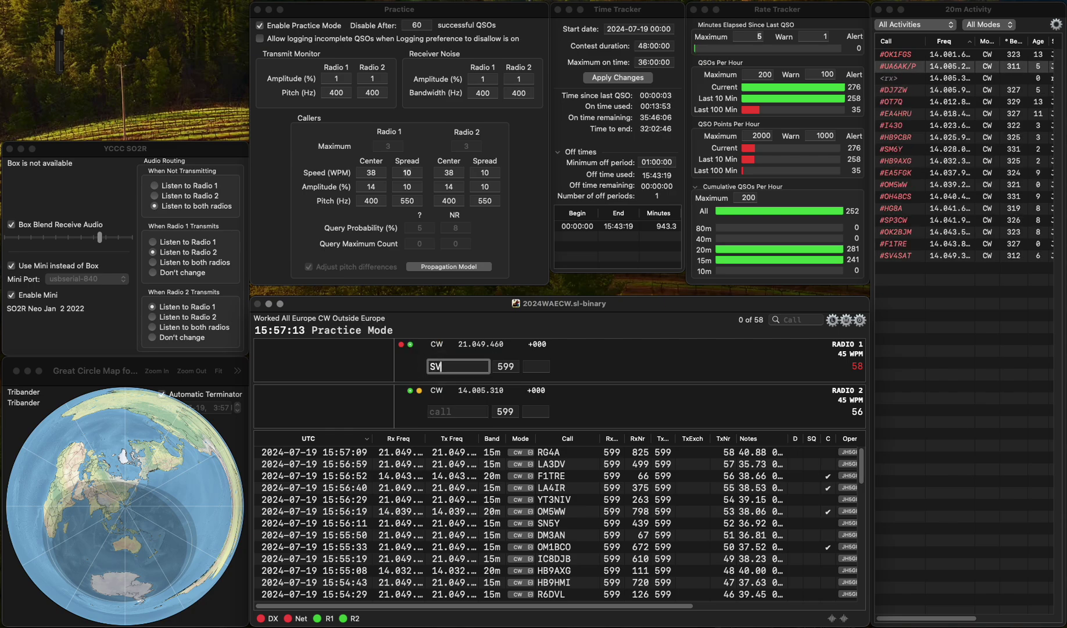
text(8OVJ)
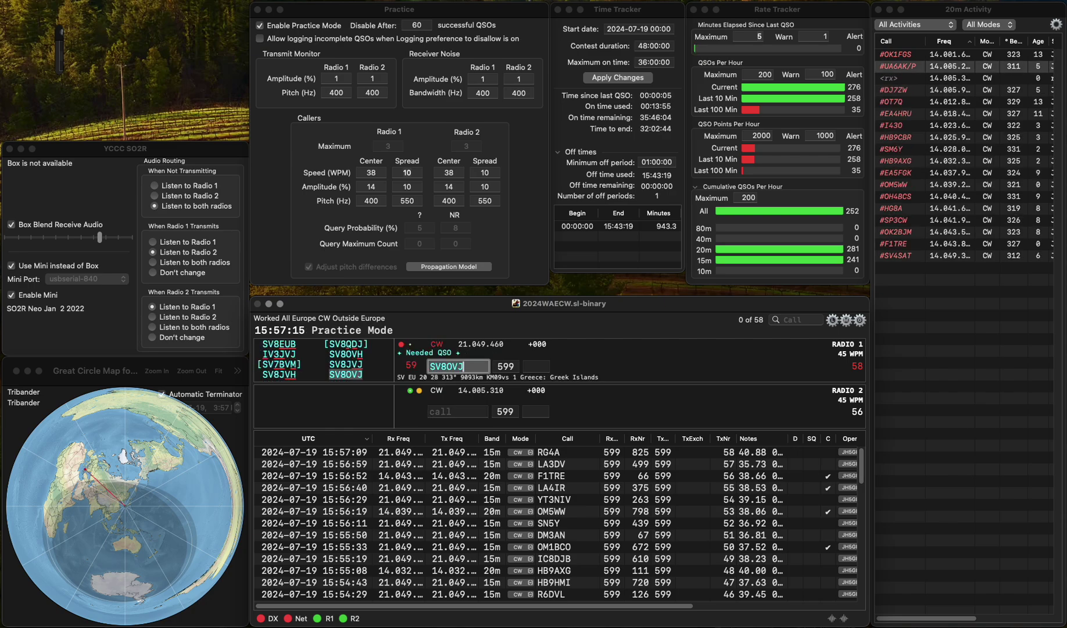
key(Return)
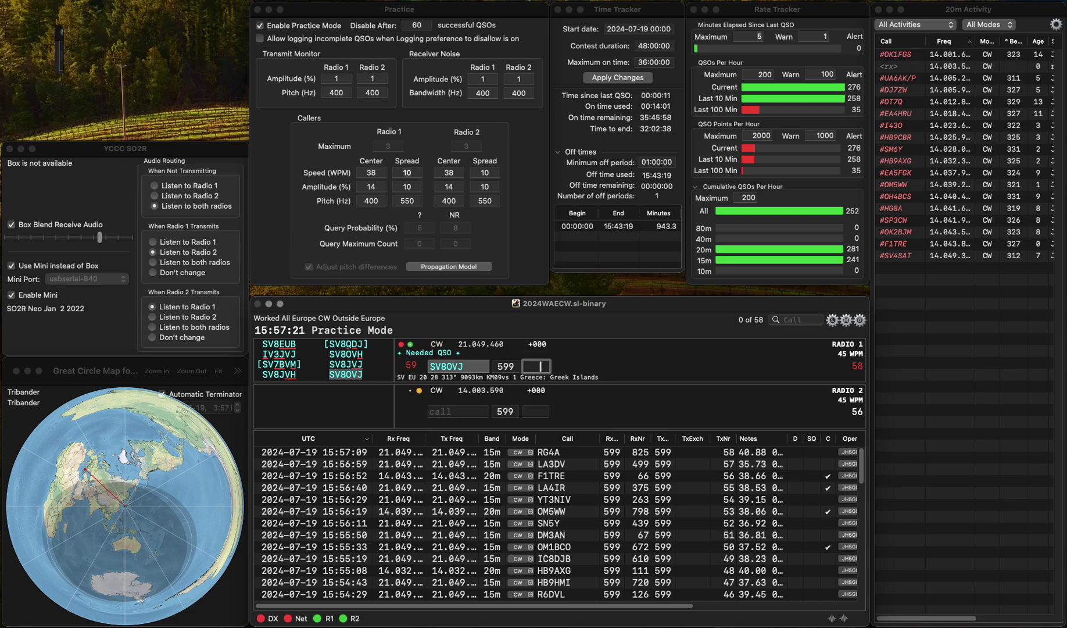
text(528)
key(Return)
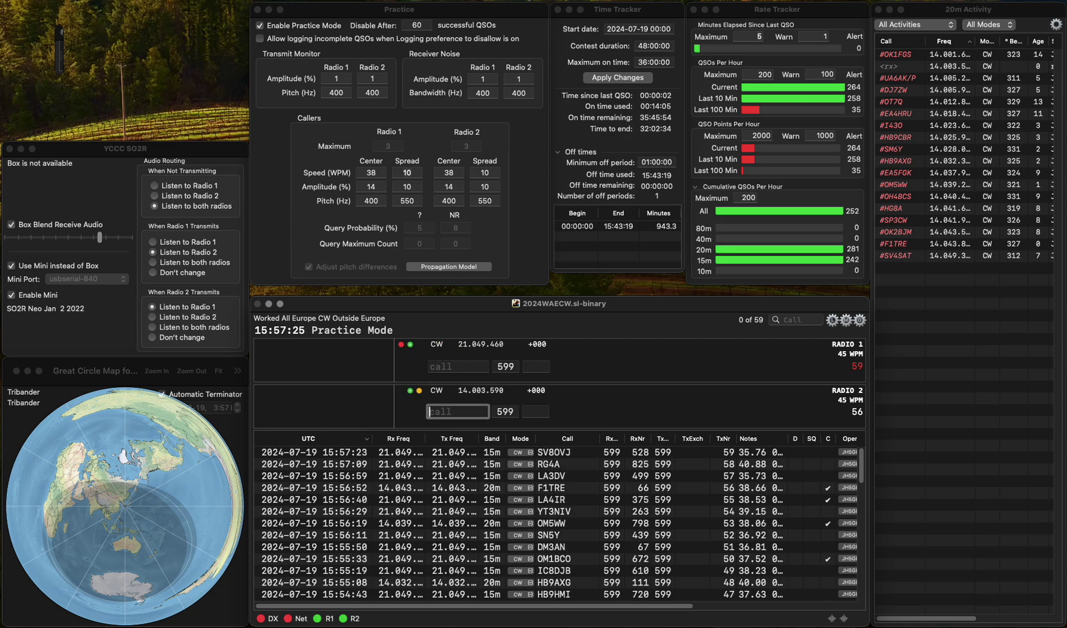
key(Up)
text(HA)
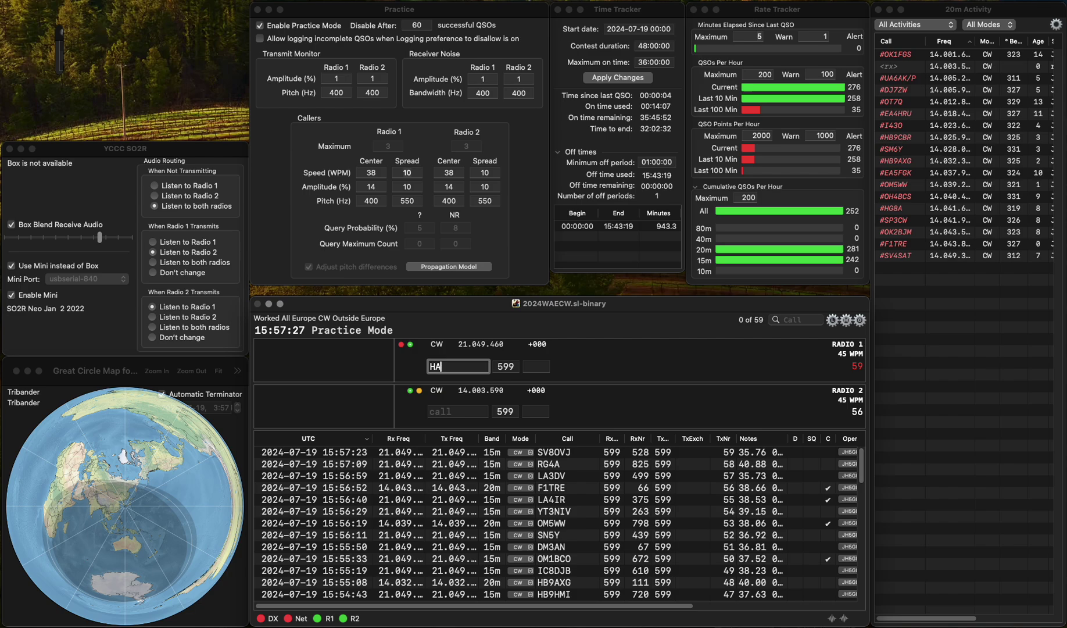
text(KY)
key(Return)
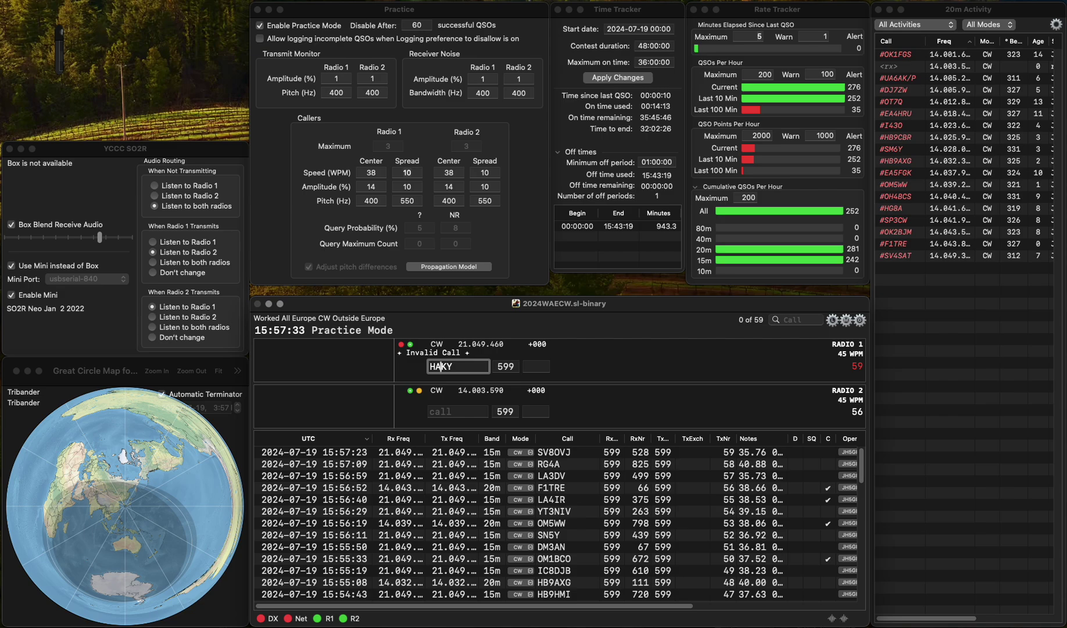
key(Left)
key(Left)
key(Delete)
text(P)
key(Right)
text(7)
key(Return)
key(space)
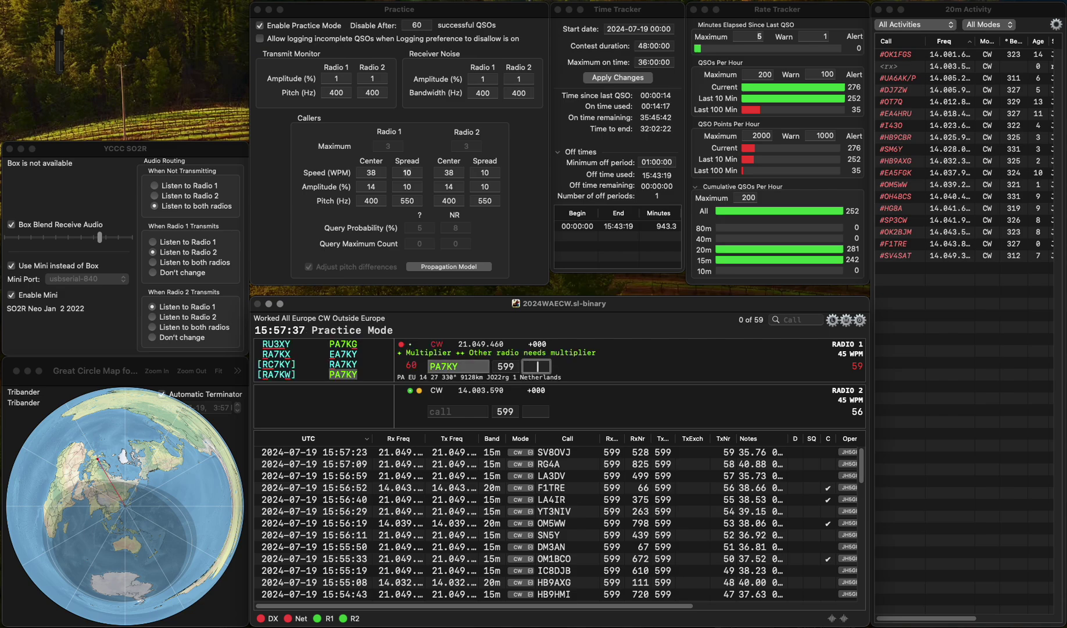
key(Down)
text(F)
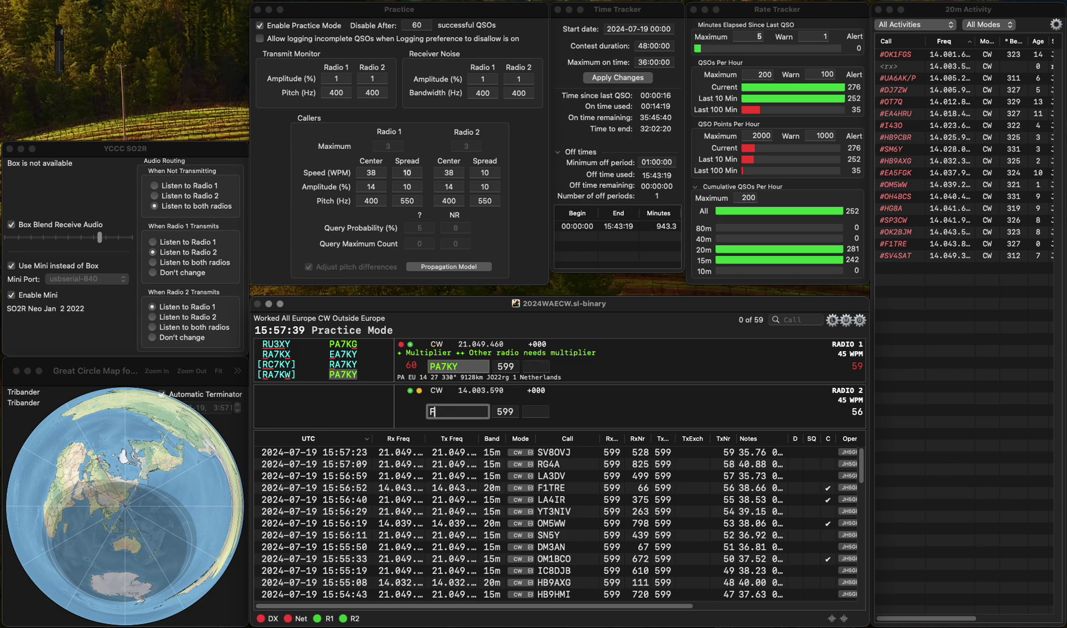
key(Up)
text(98)
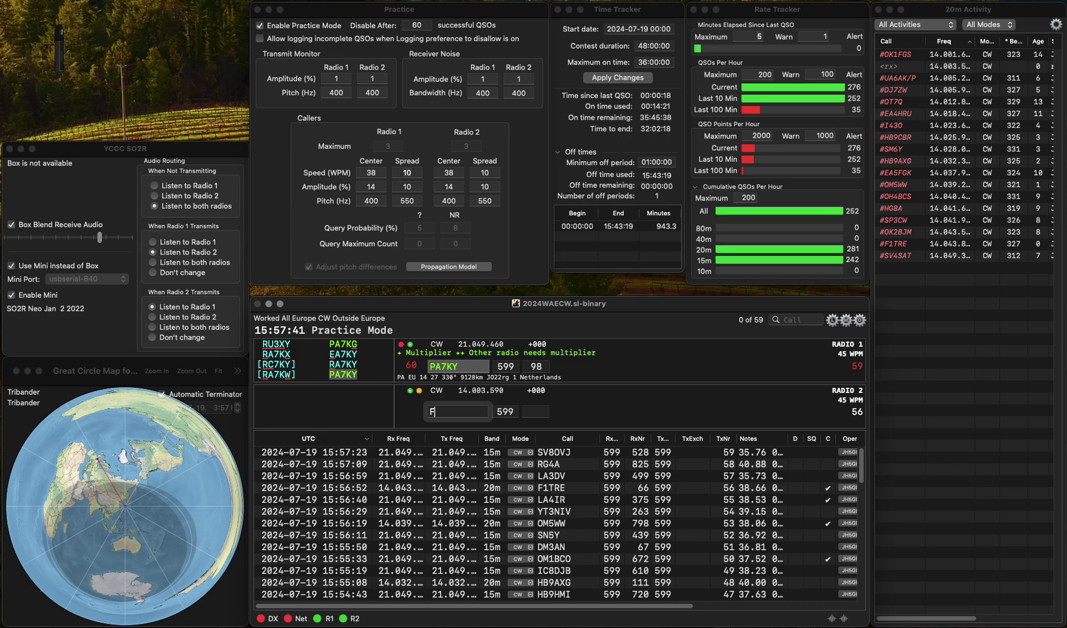
key(Return)
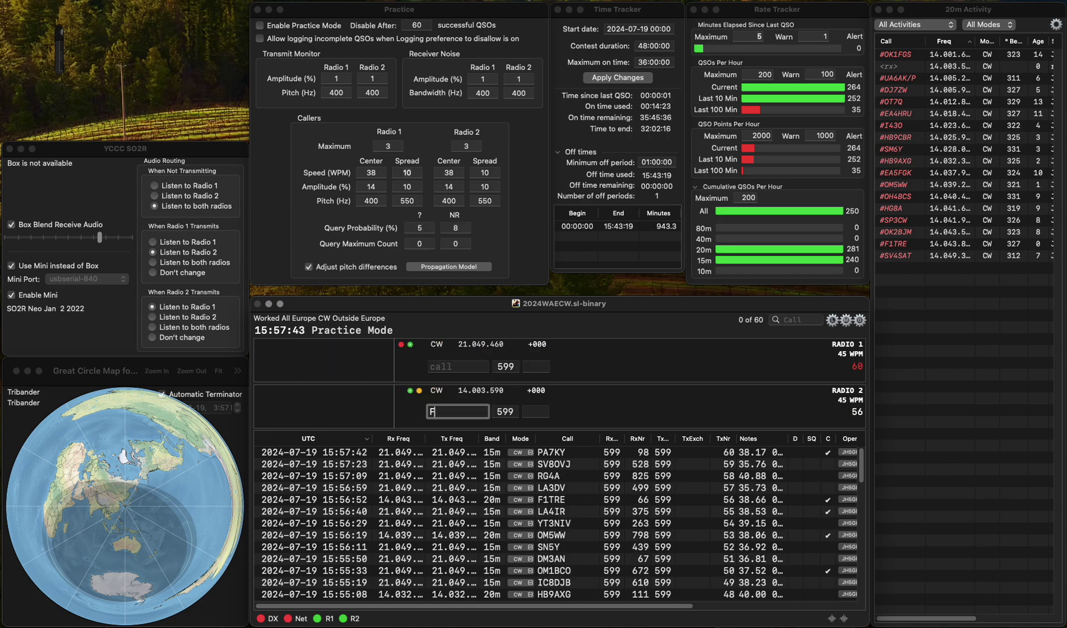